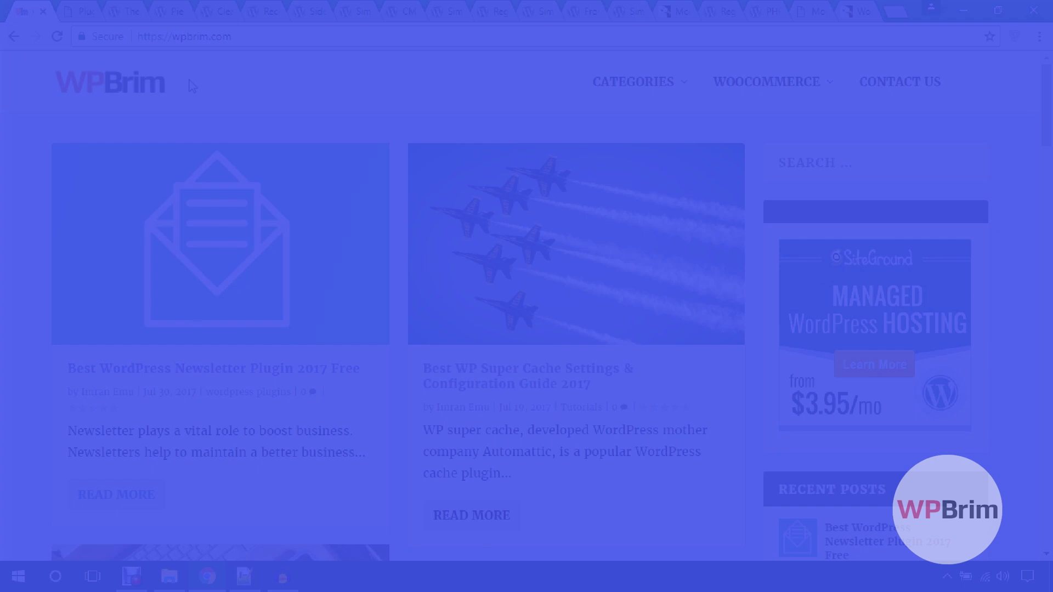
Review the Theme My Login plugin page's Description, Features and FAQ sections.
{"action": "left_click", "coordinate": [125, 10]}
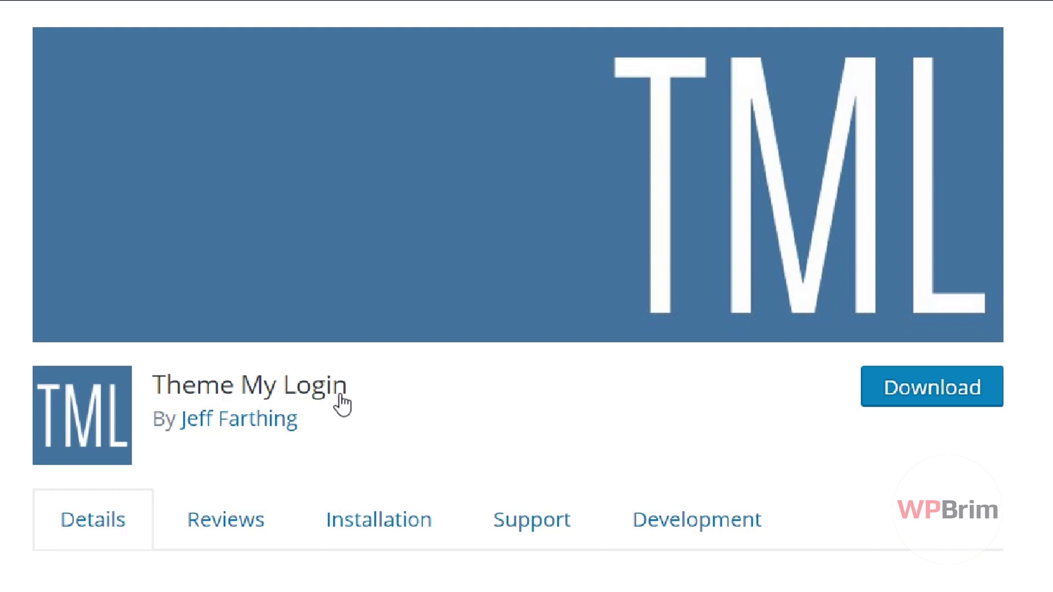
{"action": "scroll", "coordinate": [351, 403], "scroll_direction": "down", "scroll_amount": 5}
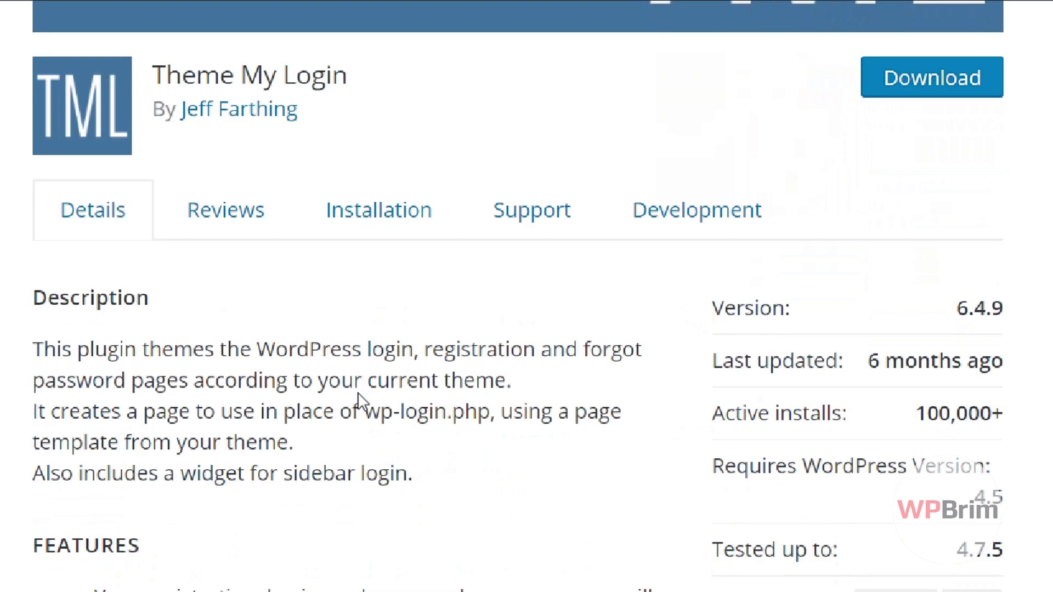
{"action": "scroll", "coordinate": [359, 403], "scroll_direction": "down", "scroll_amount": 7}
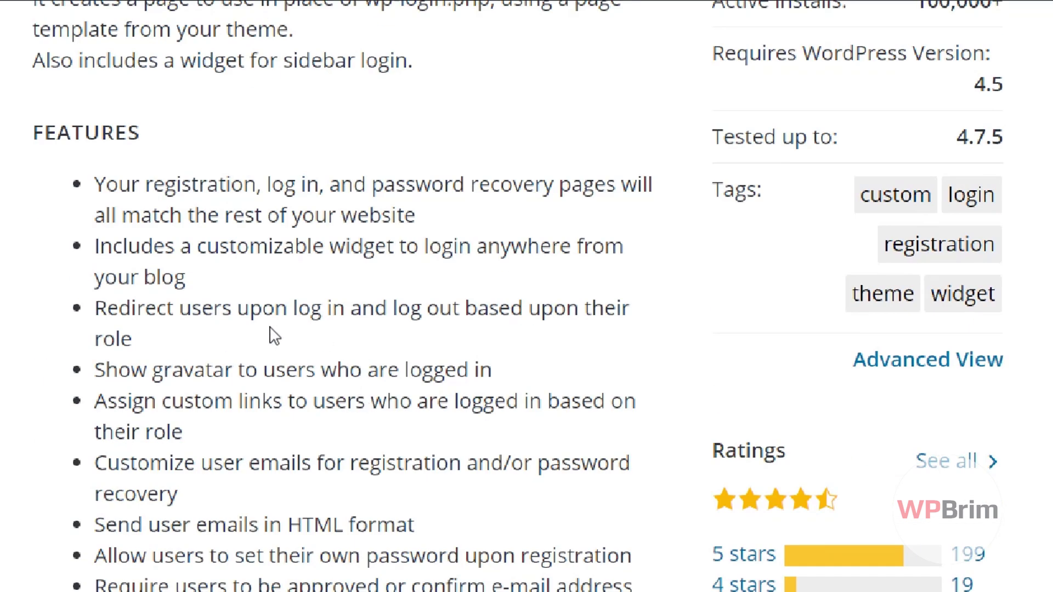
{"action": "scroll", "coordinate": [402, 221], "scroll_direction": "down", "scroll_amount": 5}
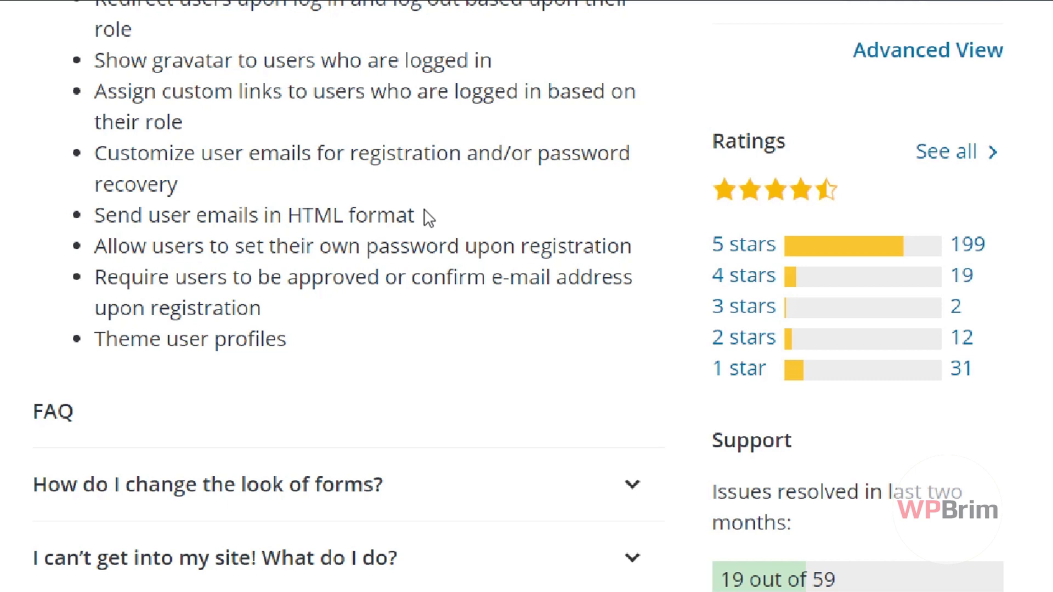
{"action": "scroll", "coordinate": [190, 101], "scroll_direction": "up", "scroll_amount": 2}
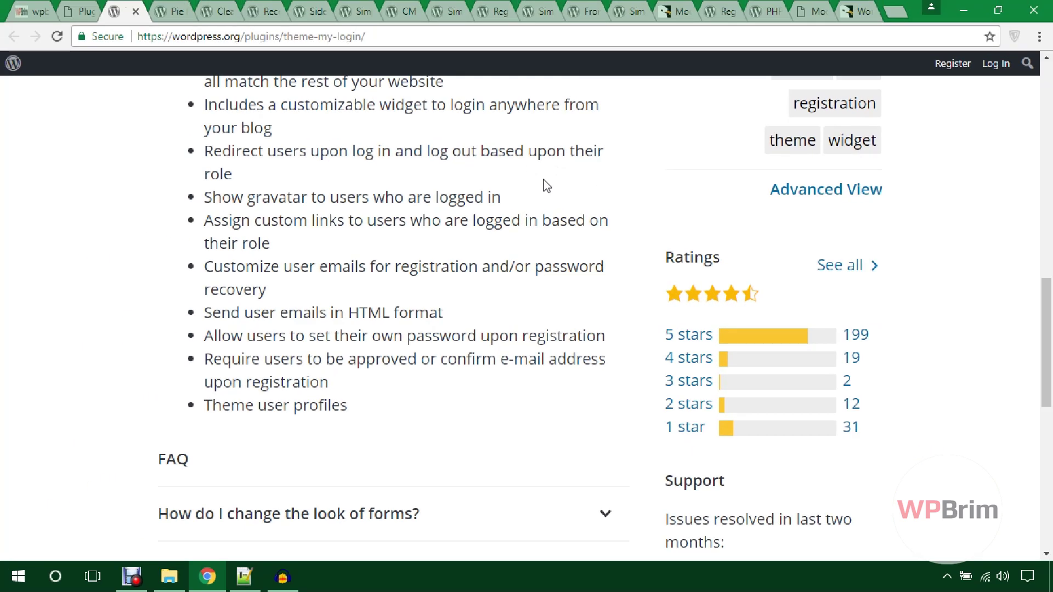
Finish reviewing Theme My Login and show the site's Installed Plugins list of 9 plugins.
{"action": "scroll", "coordinate": [296, 192], "scroll_direction": "up", "scroll_amount": 1}
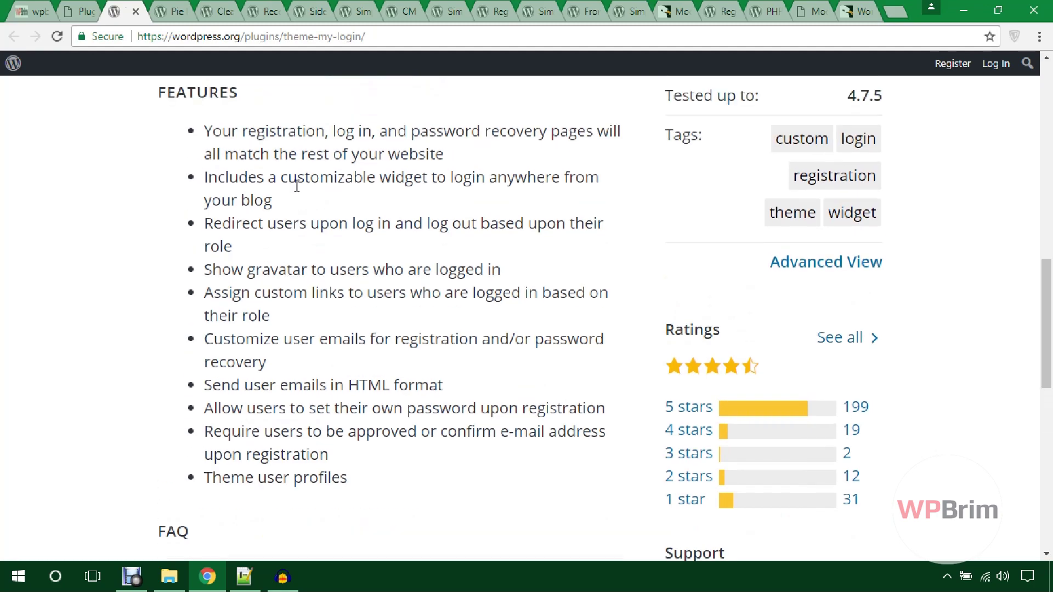
{"action": "scroll", "coordinate": [295, 191], "scroll_direction": "down", "scroll_amount": 4}
{"action": "scroll", "coordinate": [296, 192], "scroll_direction": "down", "scroll_amount": 3}
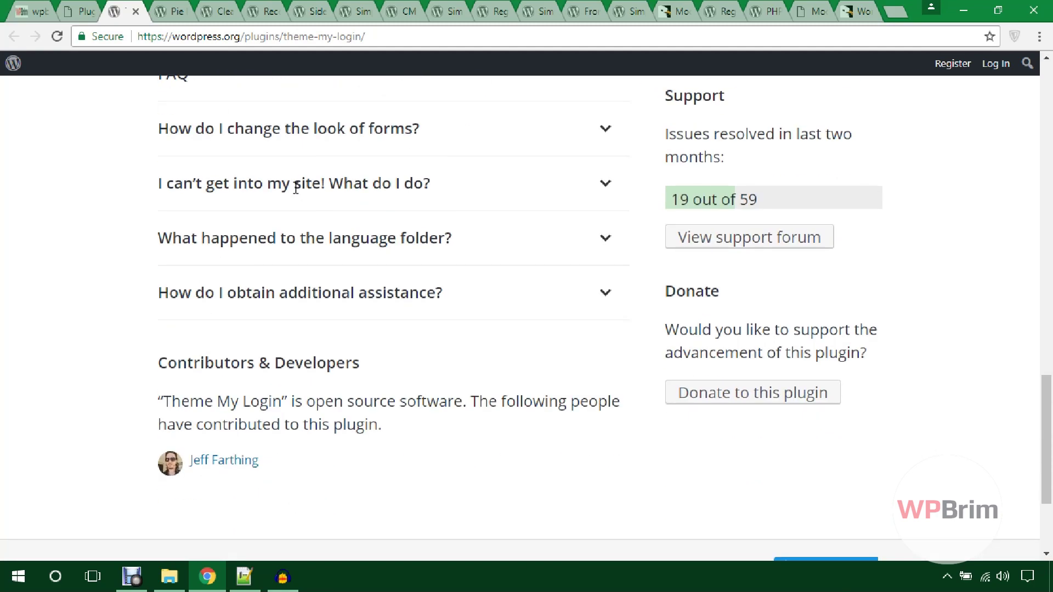
{"action": "scroll", "coordinate": [294, 187], "scroll_direction": "up", "scroll_amount": 15}
{"action": "scroll", "coordinate": [295, 187], "scroll_direction": "up", "scroll_amount": 5}
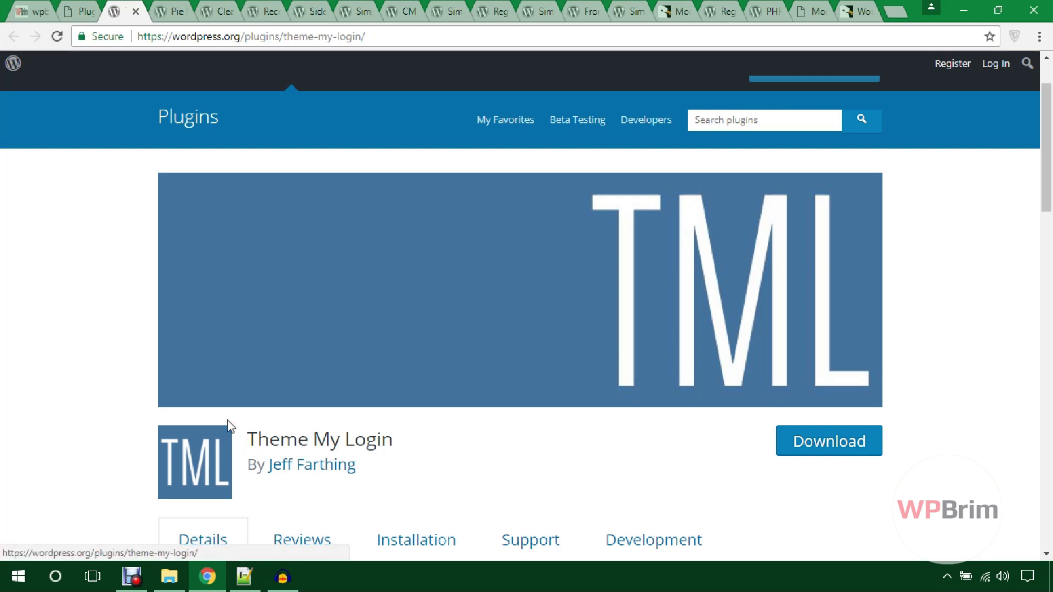
{"action": "left_click", "coordinate": [85, 11]}
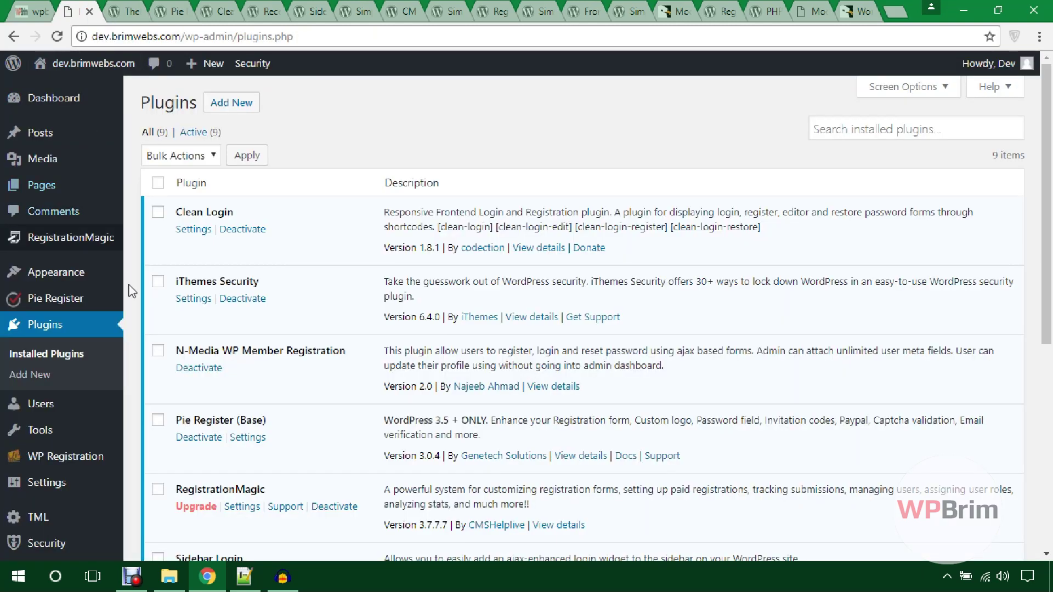
Open TML settings showing stylesheet enabled, Username or E-mail login type, and modules.
{"action": "scroll", "coordinate": [107, 398], "scroll_direction": "down", "scroll_amount": 5}
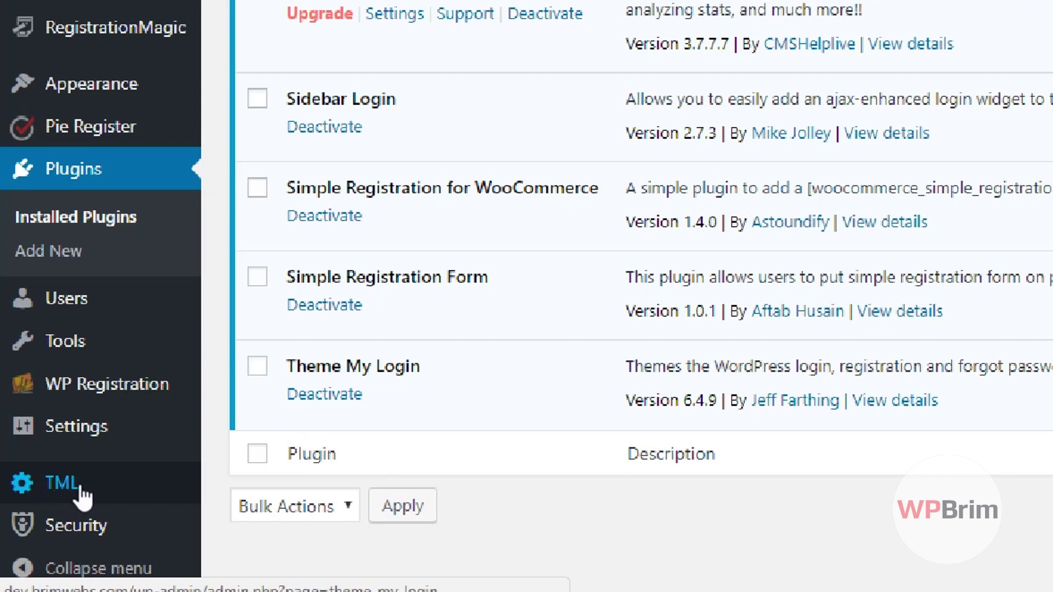
{"action": "left_click", "coordinate": [80, 487]}
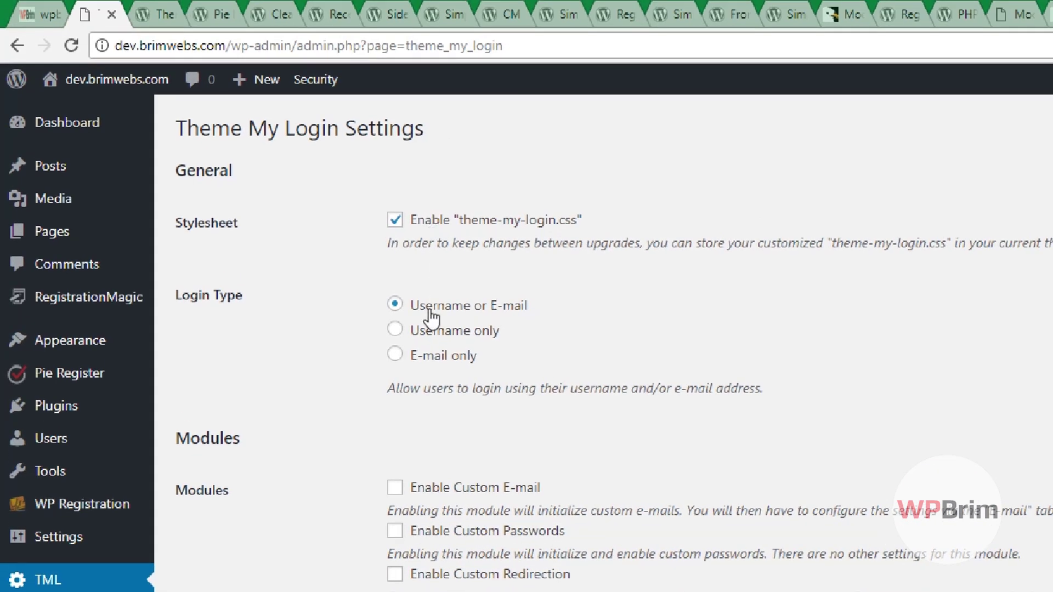
{"action": "scroll", "coordinate": [432, 317], "scroll_direction": "down", "scroll_amount": 2}
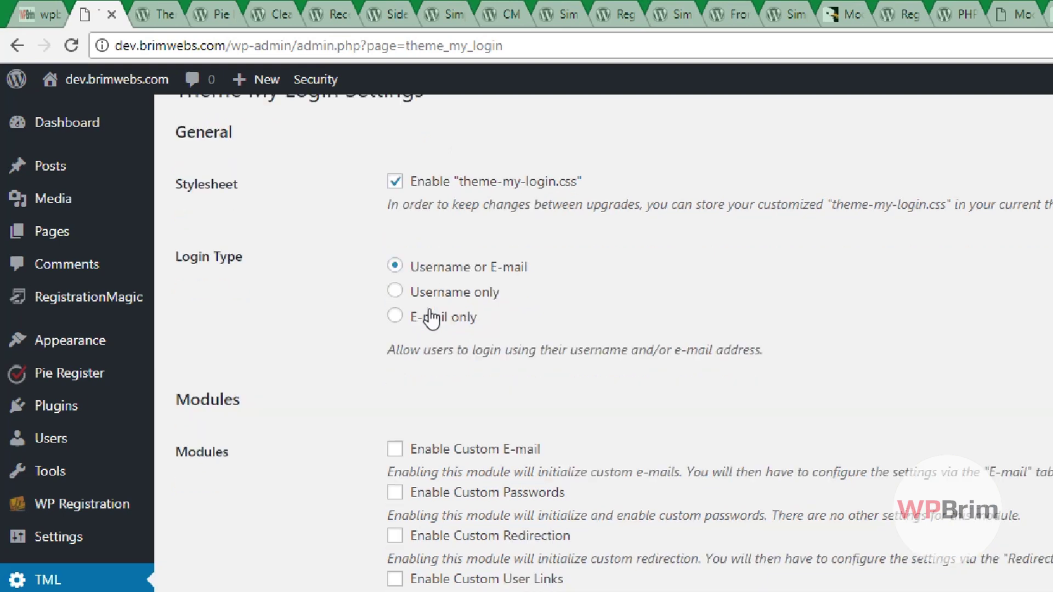
{"action": "scroll", "coordinate": [432, 319], "scroll_direction": "down", "scroll_amount": 3}
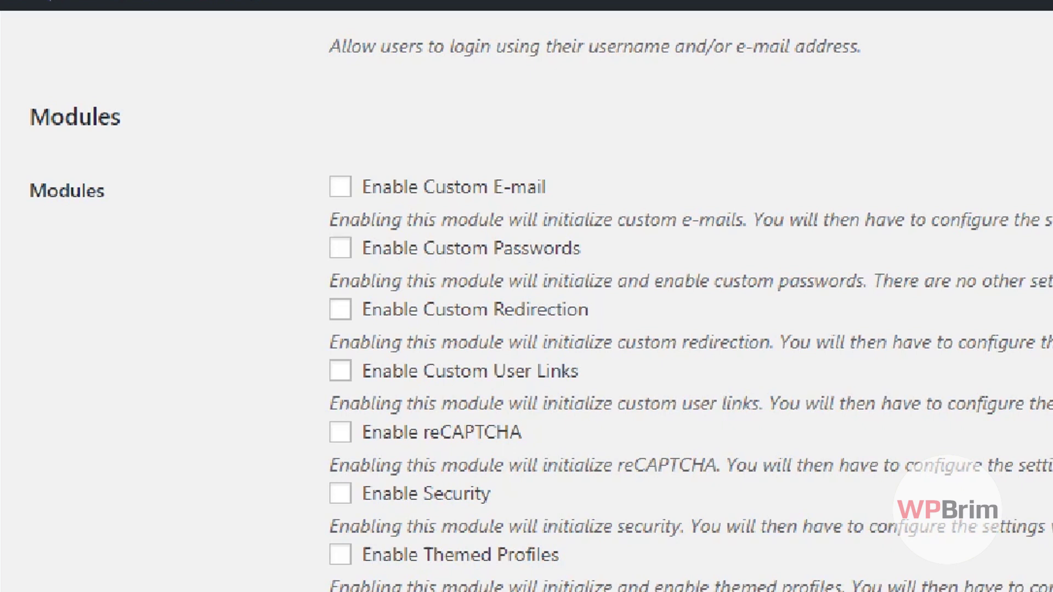
{"action": "scroll", "coordinate": [200, 351], "scroll_direction": "up", "scroll_amount": 5}
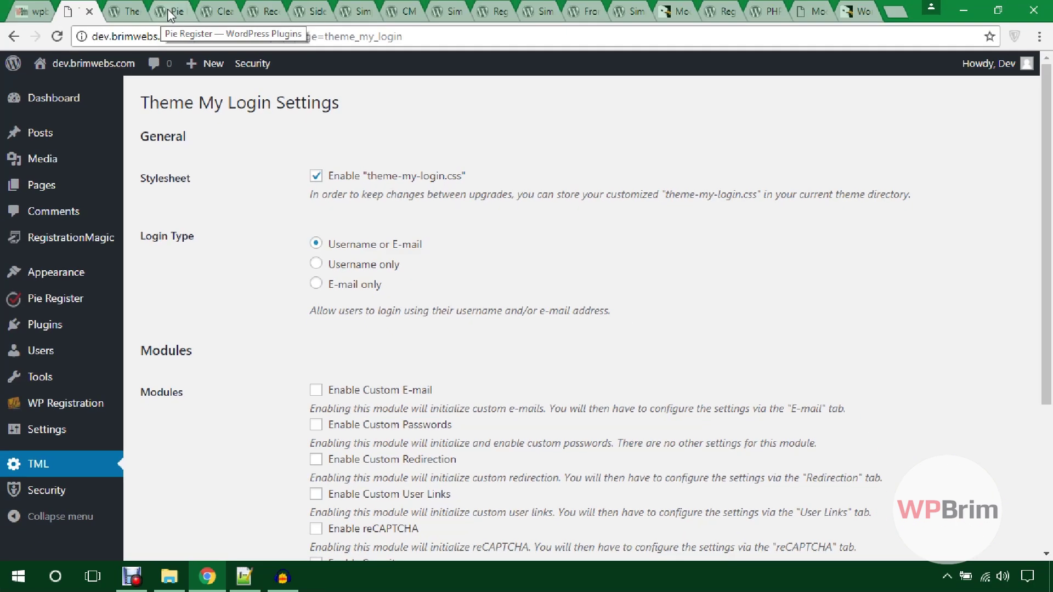
Review the Pie Register plugin page down to its feature list.
{"action": "left_click", "coordinate": [170, 12]}
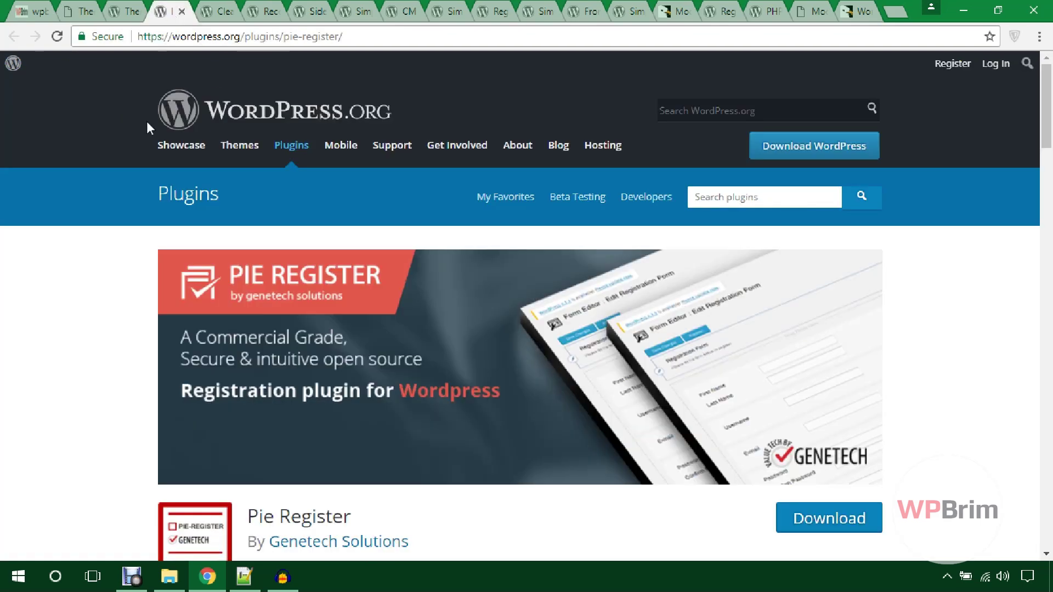
{"action": "scroll", "coordinate": [105, 252], "scroll_direction": "down", "scroll_amount": 2}
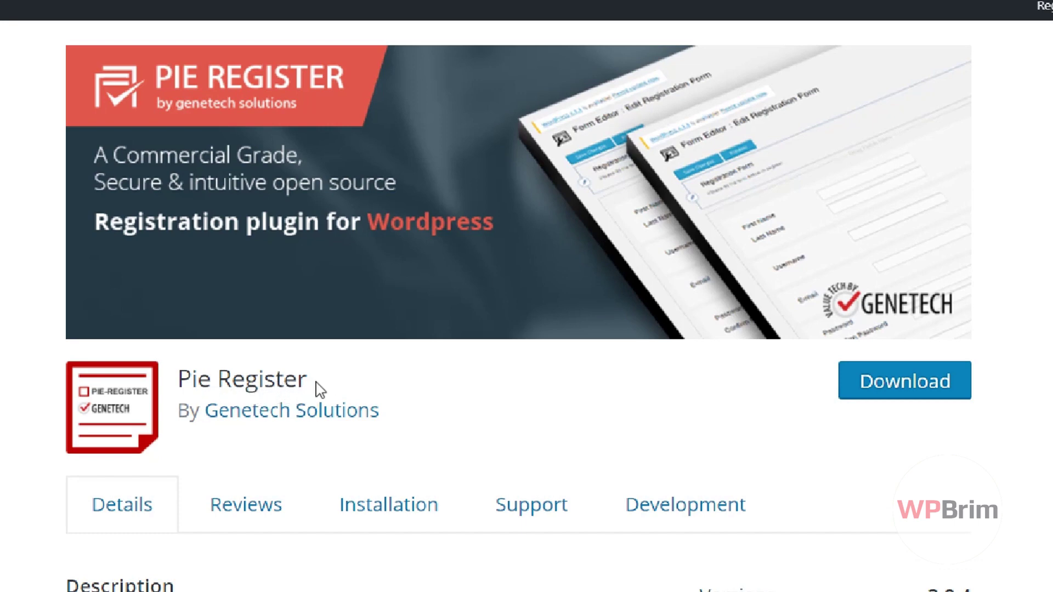
{"action": "scroll", "coordinate": [320, 390], "scroll_direction": "down", "scroll_amount": 2}
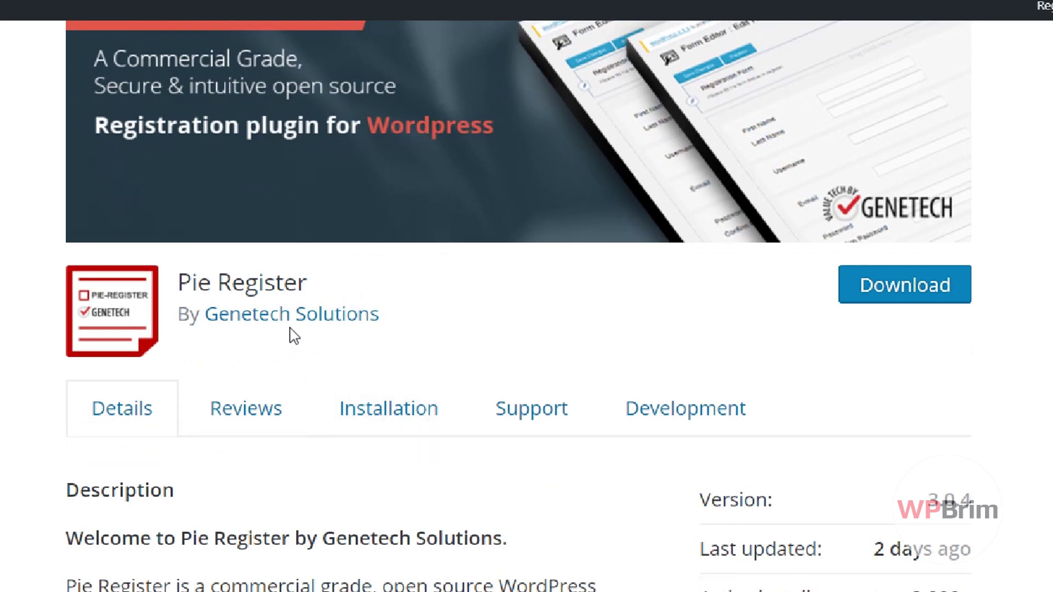
{"action": "scroll", "coordinate": [292, 336], "scroll_direction": "down", "scroll_amount": 2}
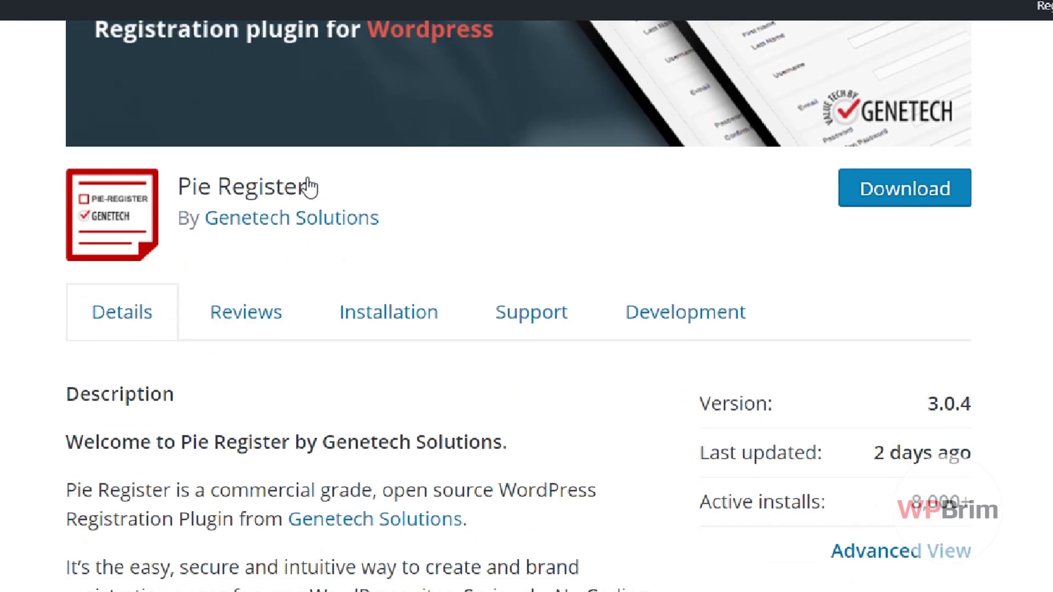
{"action": "scroll", "coordinate": [325, 197], "scroll_direction": "down", "scroll_amount": 10}
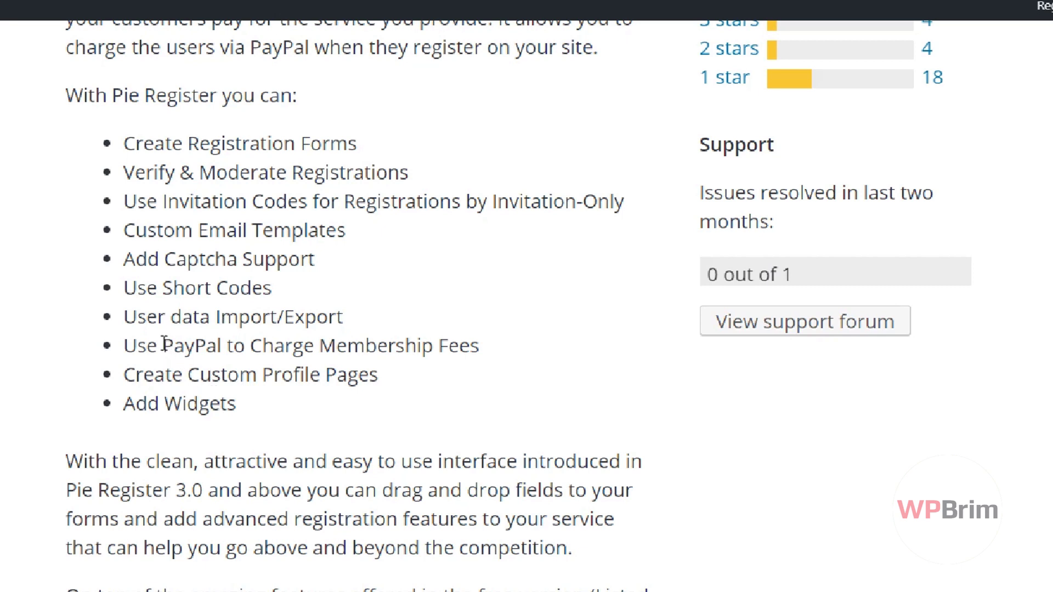
Highlight the 'Use PayPal to Charge Membership Fees' bullet and the Widgets feature.
{"action": "left_click_drag", "start_coordinate": [163, 345], "coordinate": [217, 346]}
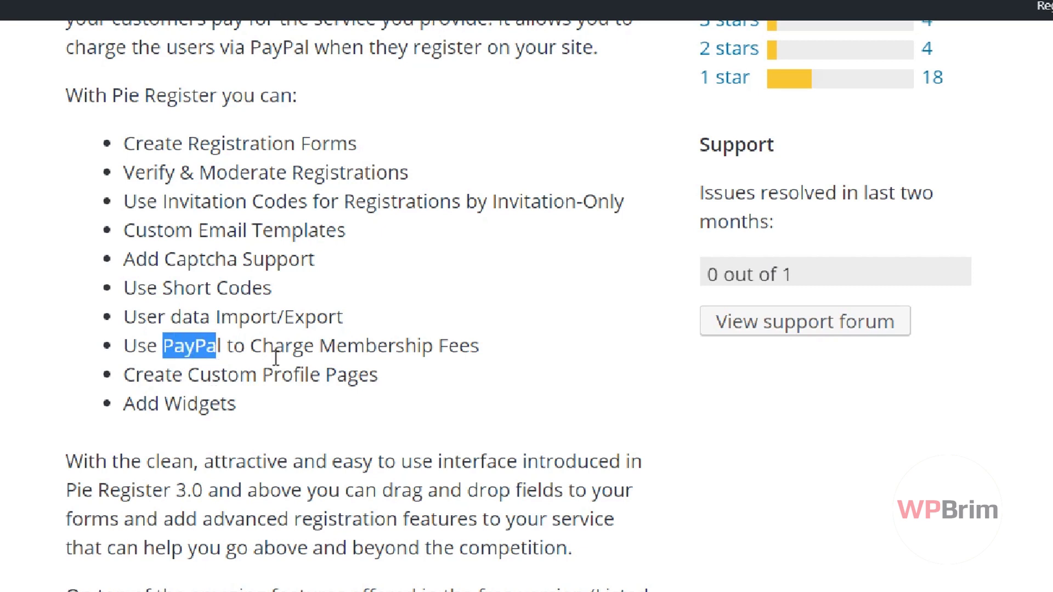
{"action": "left_click", "coordinate": [480, 350]}
{"action": "left_click_drag", "start_coordinate": [479, 349], "coordinate": [124, 348]}
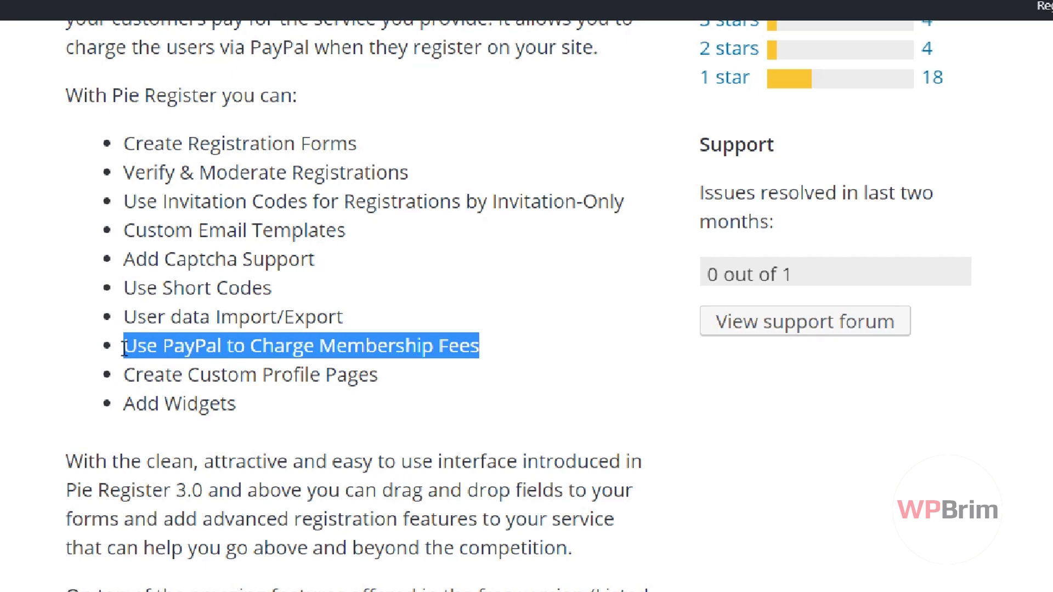
{"action": "left_click", "coordinate": [189, 350]}
{"action": "scroll", "coordinate": [252, 282], "scroll_direction": "down", "scroll_amount": 3}
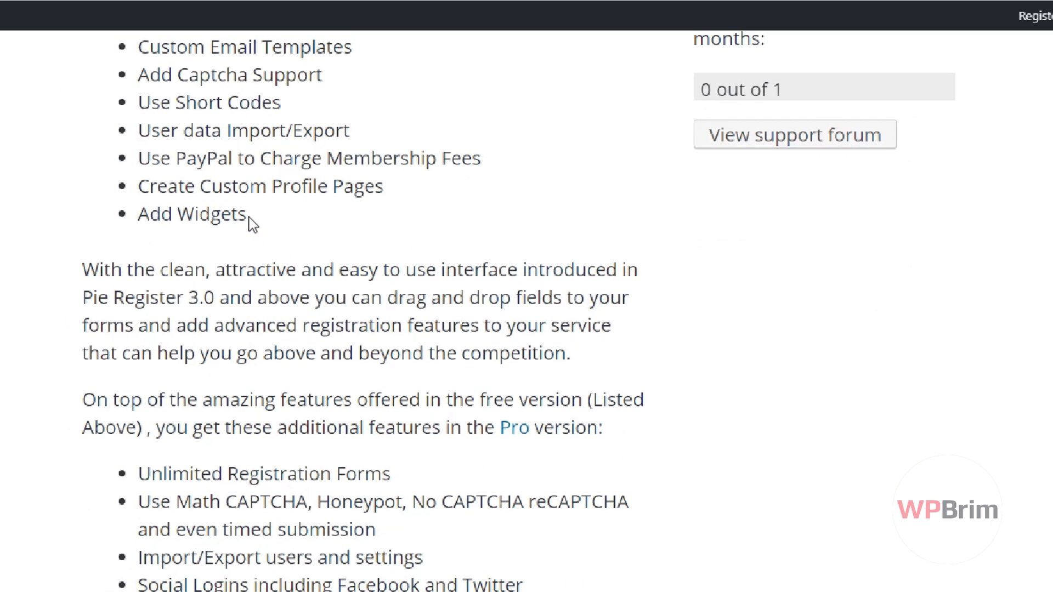
{"action": "left_click_drag", "start_coordinate": [252, 223], "coordinate": [174, 217]}
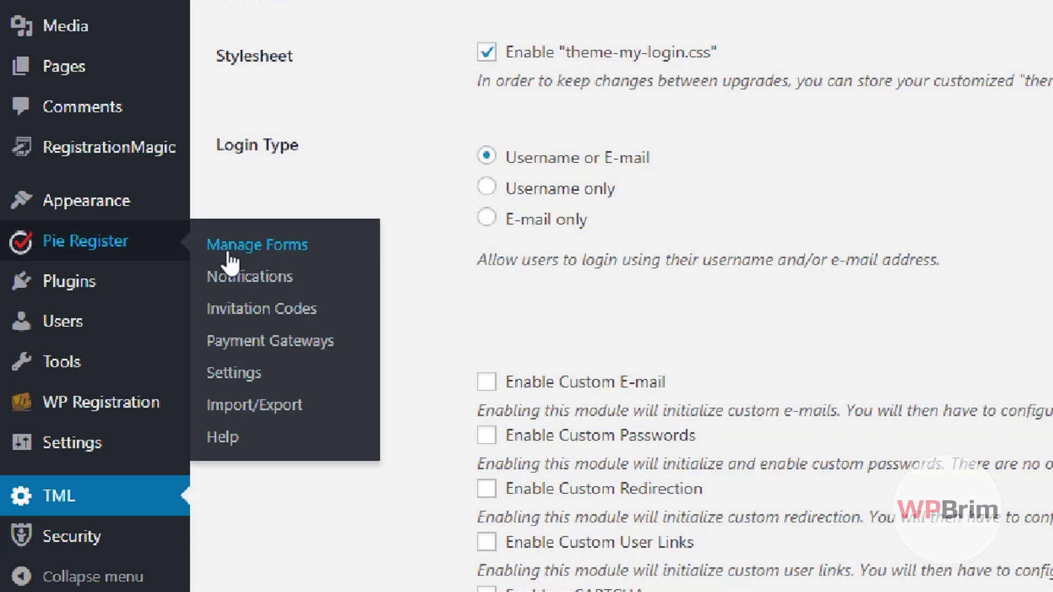
Browse Pie Register's forms list and notification settings.
{"action": "left_click", "coordinate": [257, 249]}
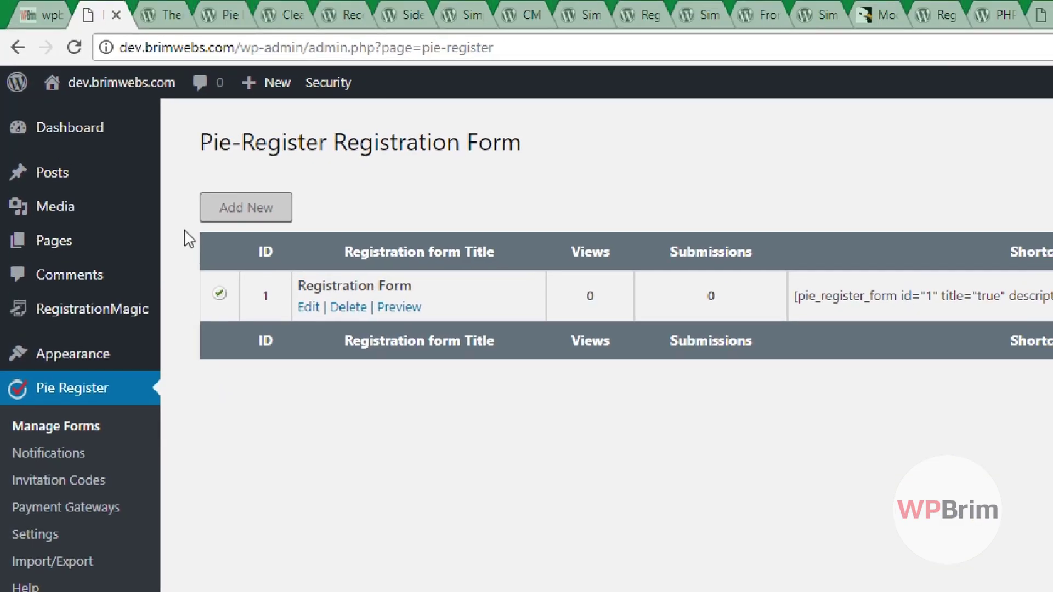
{"action": "mouse_move", "coordinate": [238, 209]}
{"action": "left_click", "coordinate": [53, 452]}
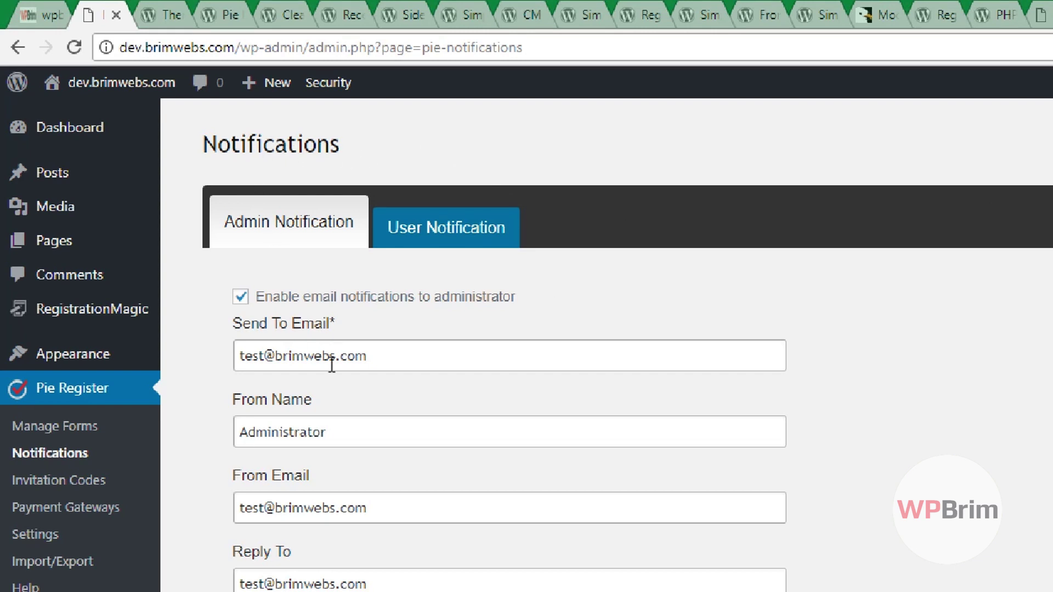
{"action": "scroll", "coordinate": [330, 364], "scroll_direction": "down", "scroll_amount": 4}
{"action": "scroll", "coordinate": [331, 364], "scroll_direction": "down", "scroll_amount": 4}
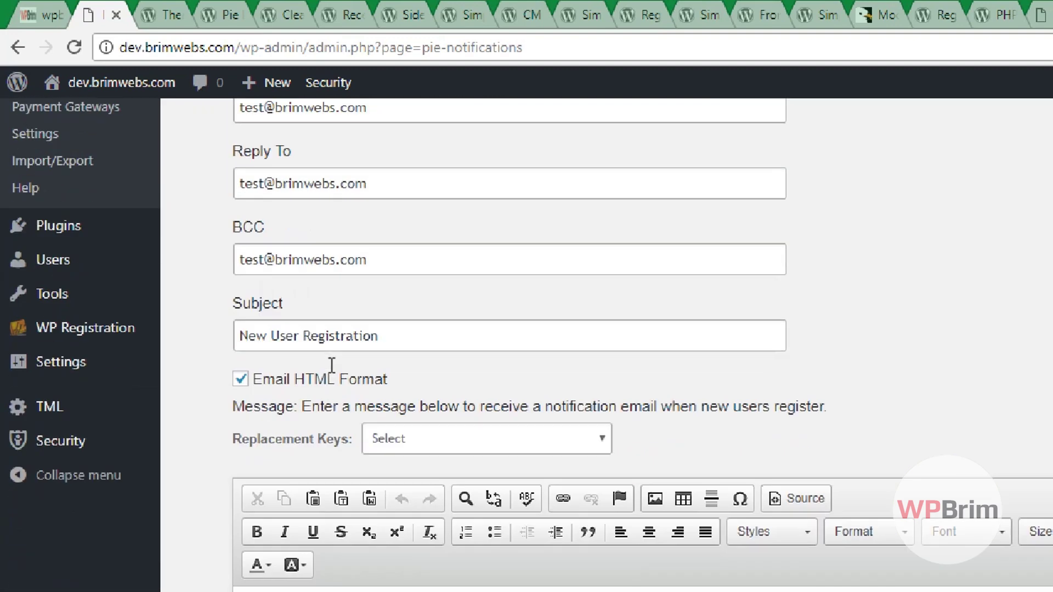
{"action": "scroll", "coordinate": [331, 365], "scroll_direction": "down", "scroll_amount": 5}
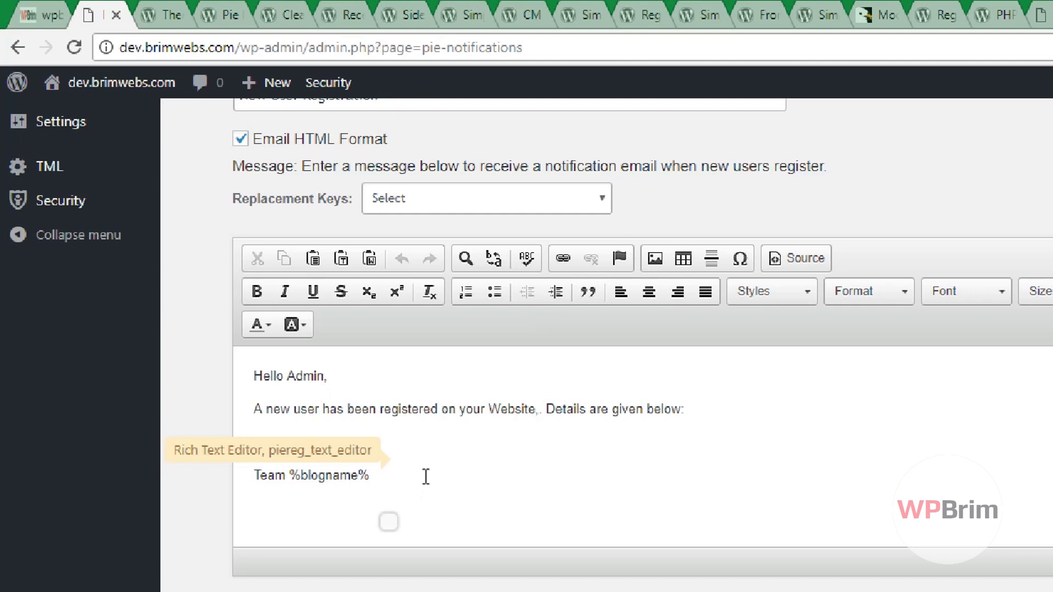
{"action": "scroll", "coordinate": [428, 471], "scroll_direction": "up", "scroll_amount": 9}
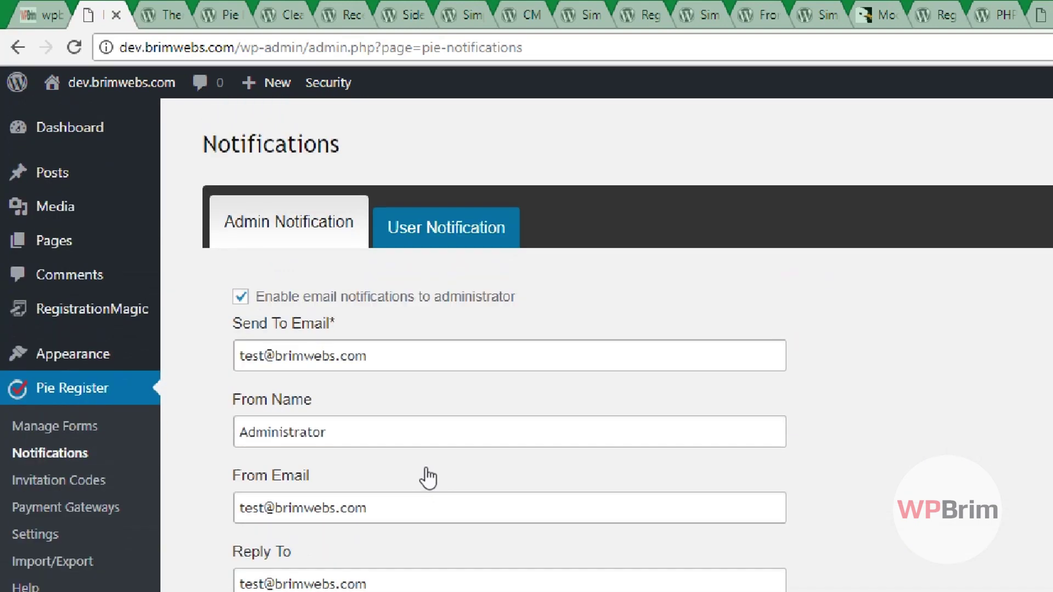
View the disabled Invitation Codes page, then open Pie Register's Payment Gateways settings.
{"action": "left_click", "coordinate": [79, 482]}
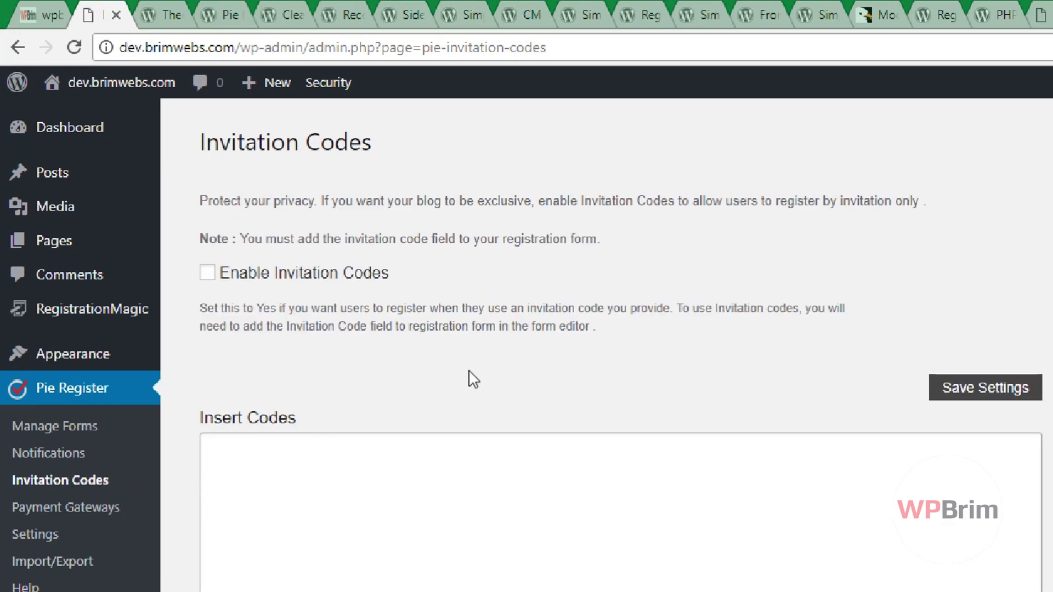
{"action": "scroll", "coordinate": [481, 327], "scroll_direction": "down", "scroll_amount": 5}
{"action": "scroll", "coordinate": [356, 289], "scroll_direction": "up", "scroll_amount": 5}
{"action": "scroll", "coordinate": [351, 464], "scroll_direction": "down", "scroll_amount": 2}
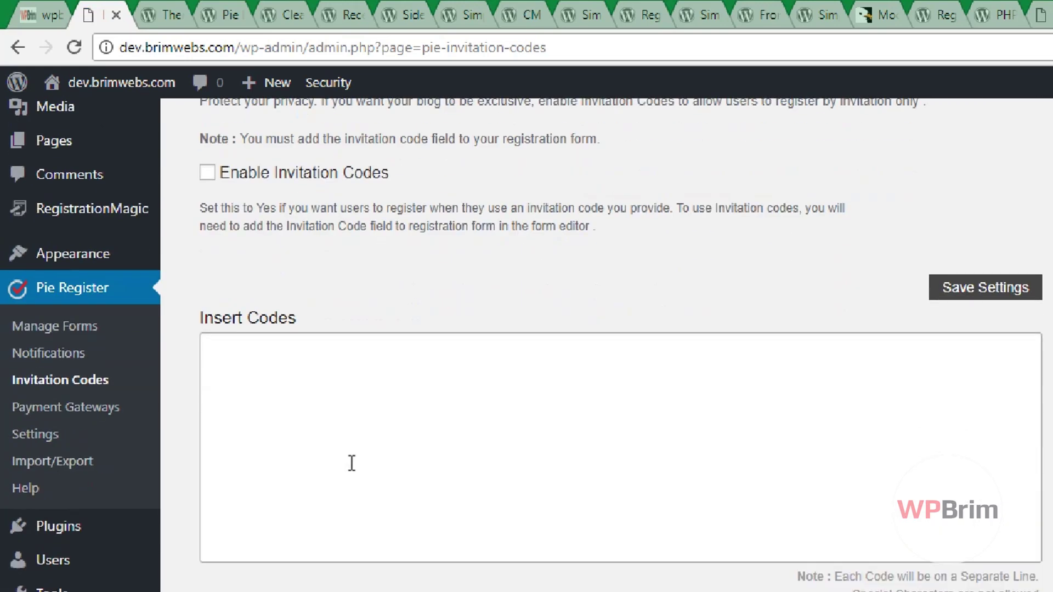
{"action": "left_click", "coordinate": [66, 407]}
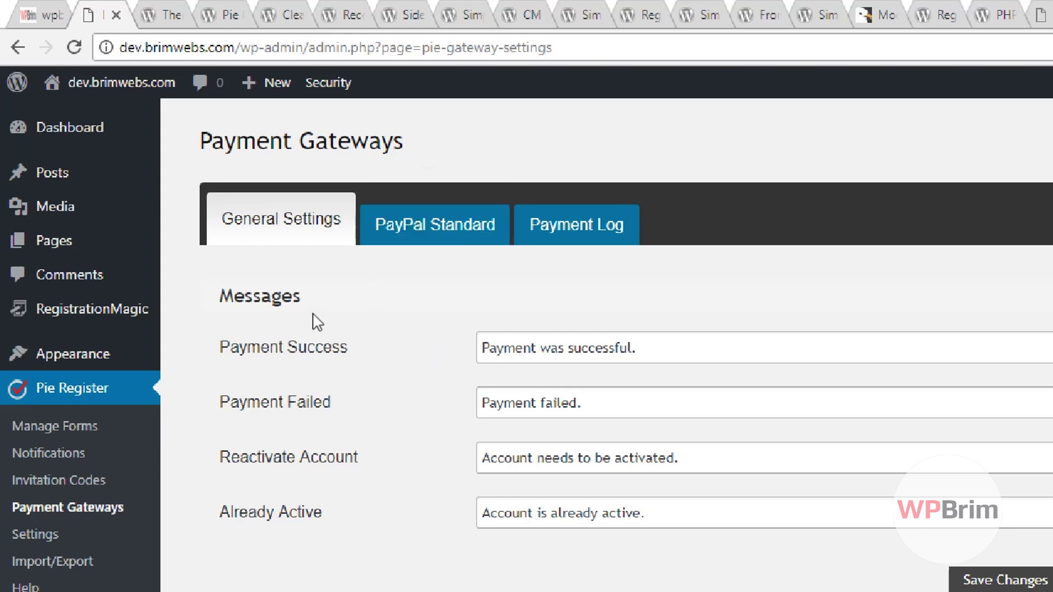
View the PayPal Standard settings and the Payment Log.
{"action": "left_click", "coordinate": [446, 236]}
{"action": "scroll", "coordinate": [417, 422], "scroll_direction": "down", "scroll_amount": 5}
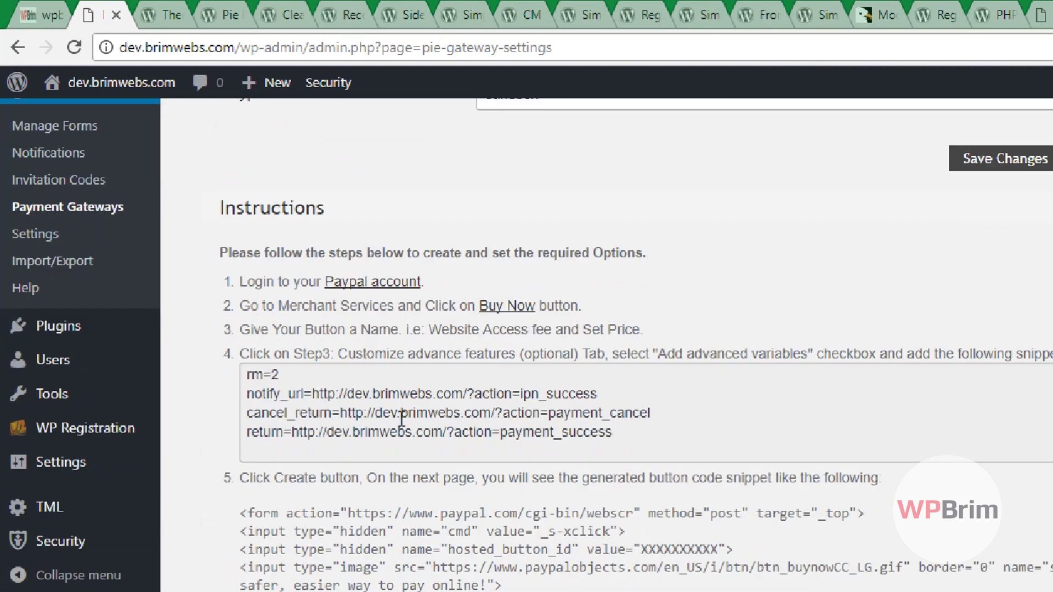
{"action": "scroll", "coordinate": [462, 406], "scroll_direction": "up", "scroll_amount": 5}
{"action": "left_click", "coordinate": [579, 237]}
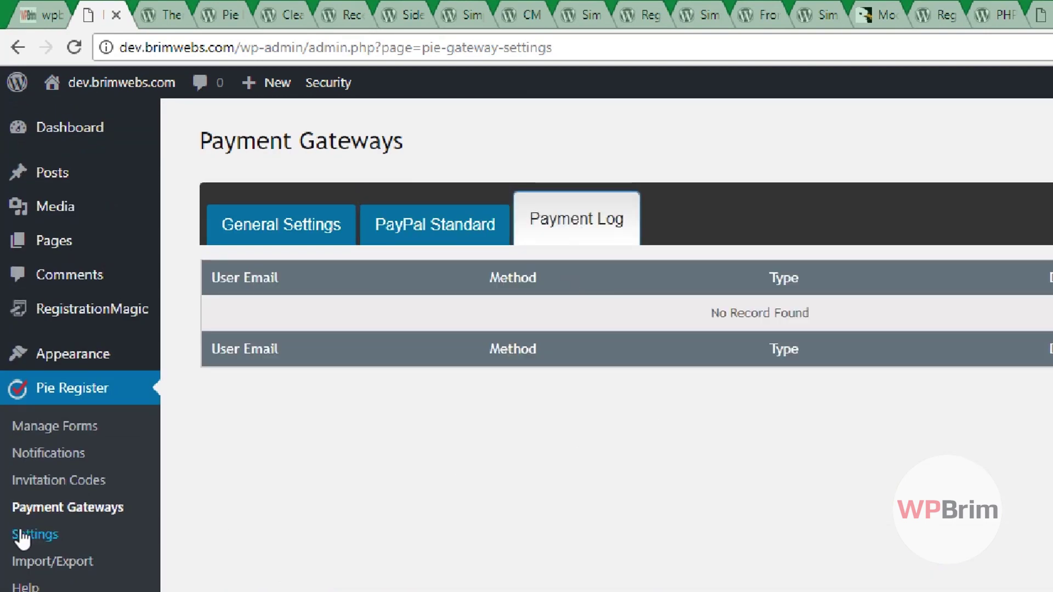
Show the UX section of Pie Register Settings with its login form label fields.
{"action": "left_click", "coordinate": [40, 542]}
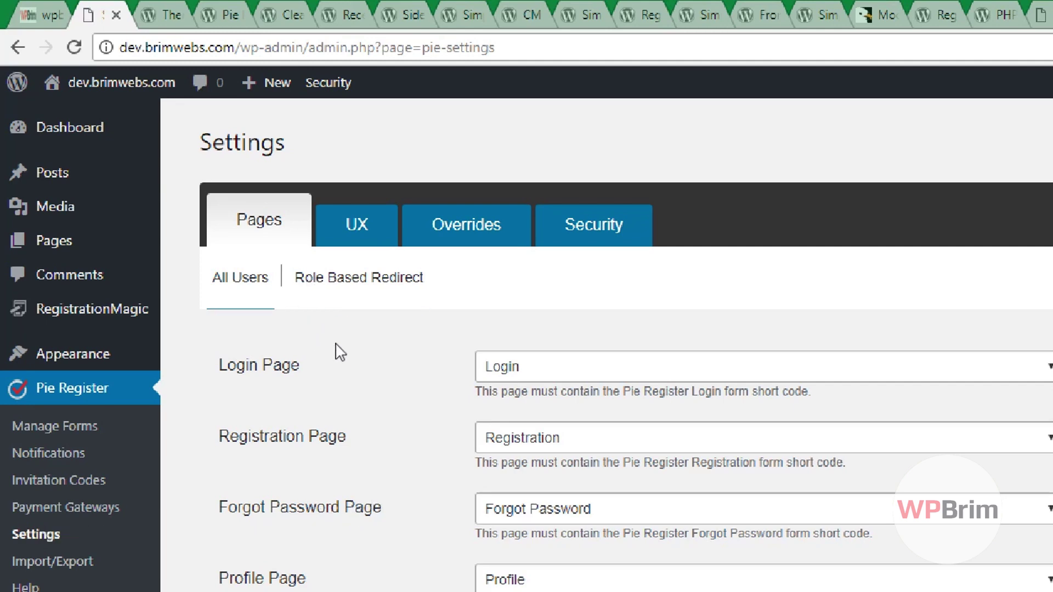
{"action": "scroll", "coordinate": [350, 404], "scroll_direction": "down", "scroll_amount": 3}
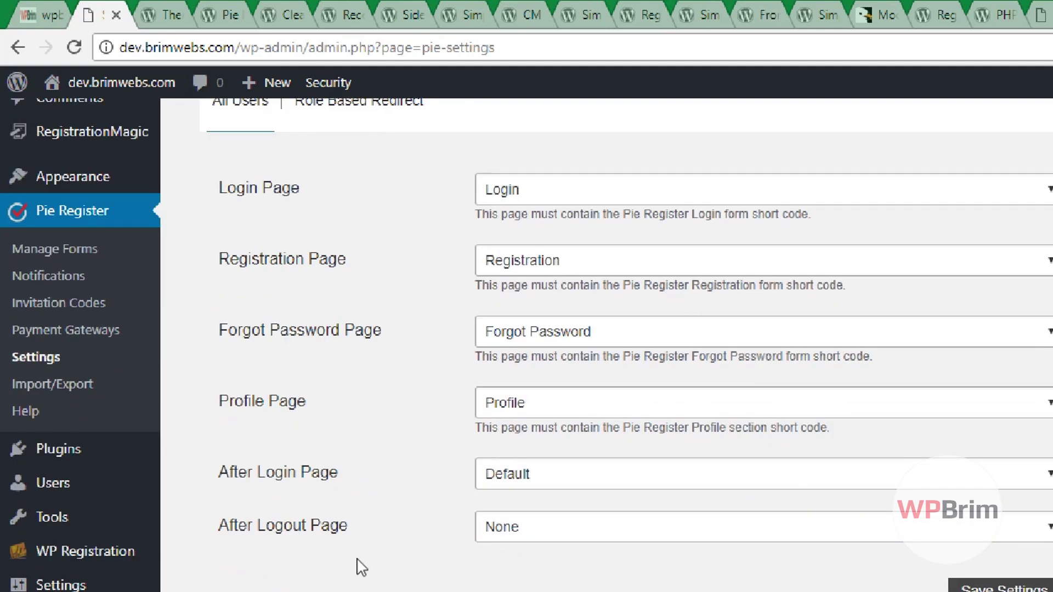
{"action": "scroll", "coordinate": [329, 493], "scroll_direction": "up", "scroll_amount": 3}
{"action": "left_click", "coordinate": [379, 231]}
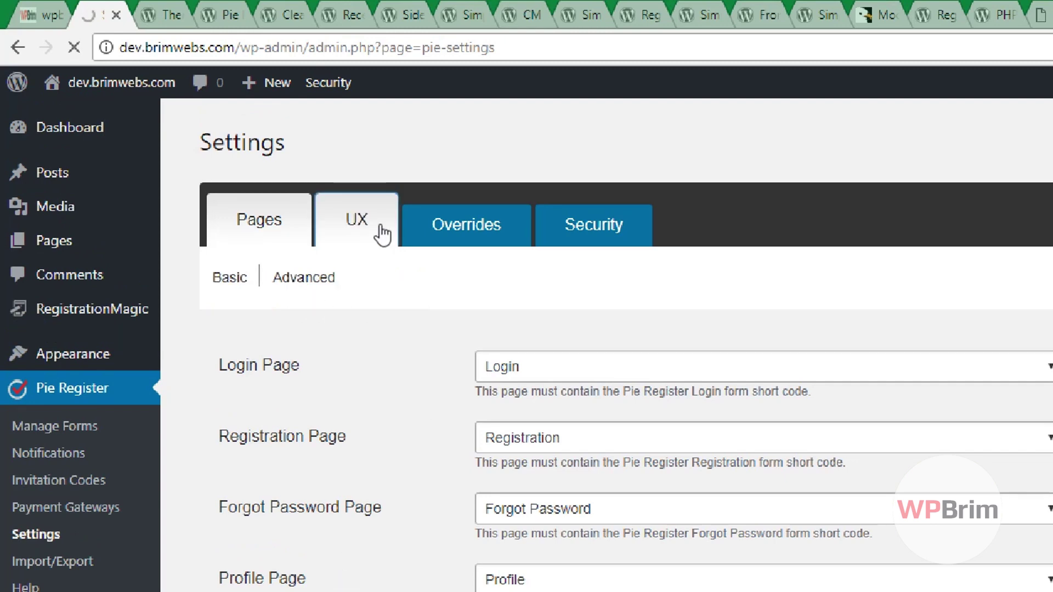
{"action": "scroll", "coordinate": [526, 437], "scroll_direction": "down", "scroll_amount": 10}
{"action": "scroll", "coordinate": [525, 437], "scroll_direction": "up", "scroll_amount": 7}
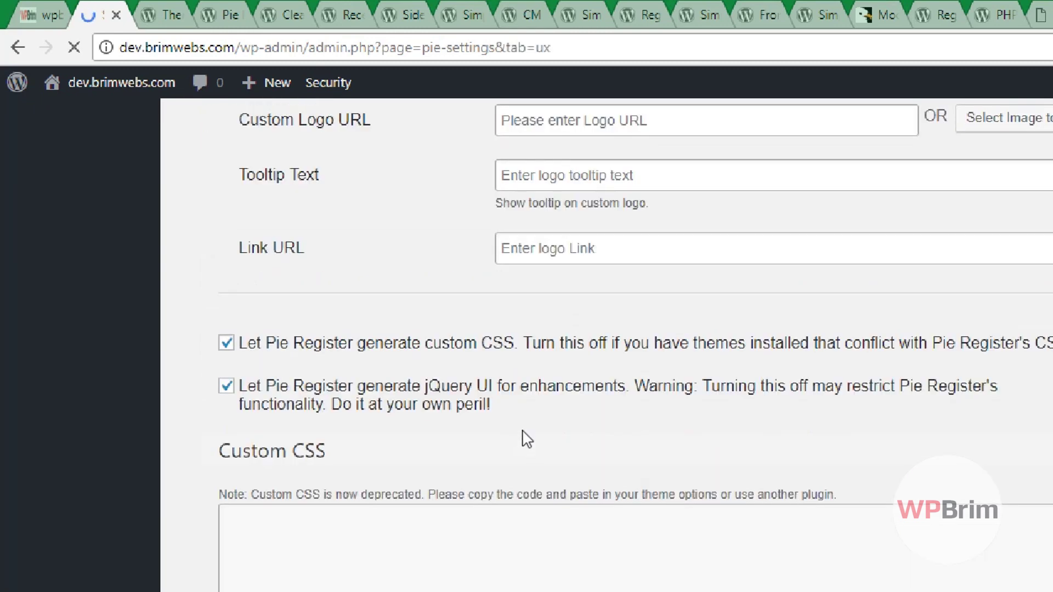
{"action": "scroll", "coordinate": [526, 438], "scroll_direction": "up", "scroll_amount": 4}
{"action": "left_click", "coordinate": [614, 236]}
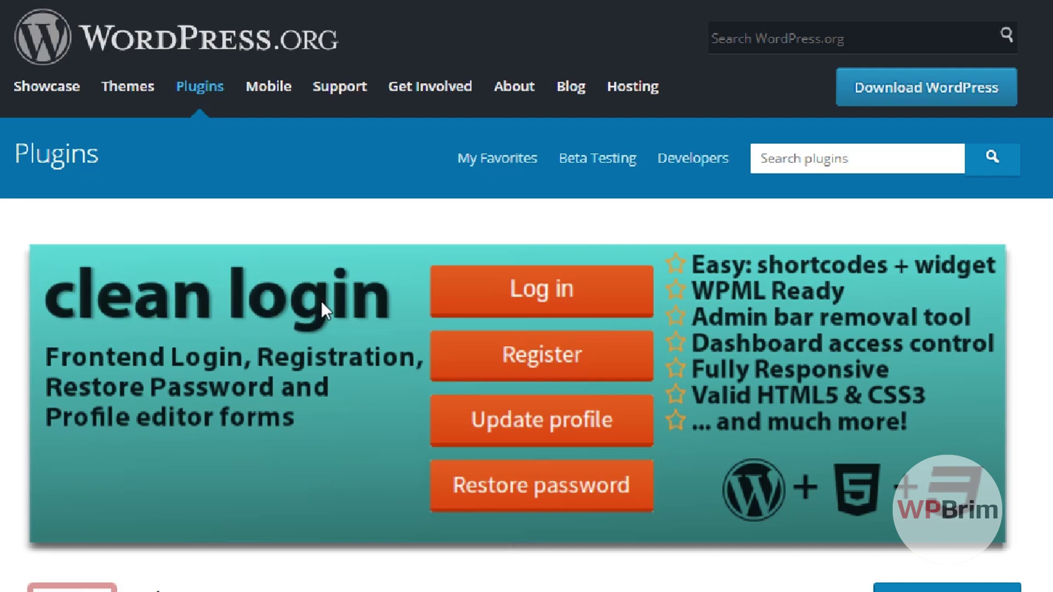
Read the Clean Login page, highlighting its list of supported form types.
{"action": "scroll", "coordinate": [320, 300], "scroll_direction": "down", "scroll_amount": 10}
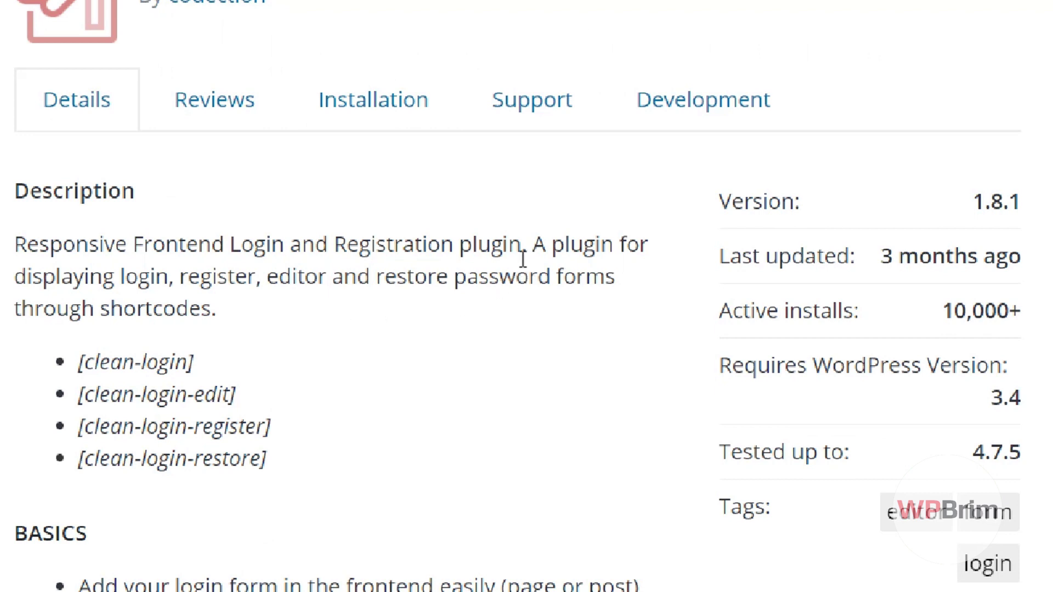
{"action": "left_click_drag", "start_coordinate": [121, 278], "coordinate": [598, 274]}
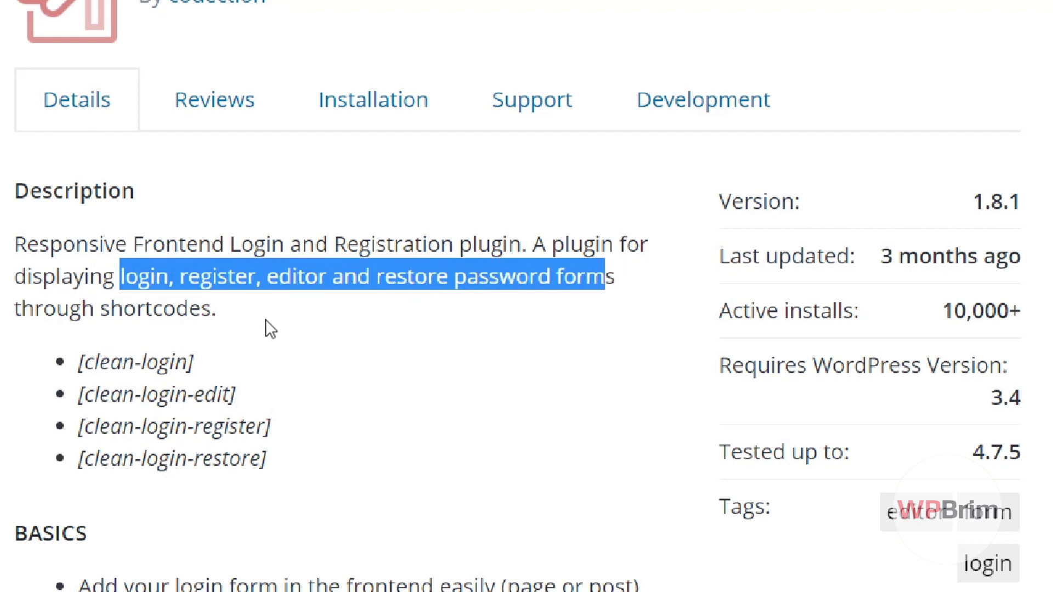
{"action": "left_click", "coordinate": [209, 322]}
{"action": "scroll", "coordinate": [215, 337], "scroll_direction": "down", "scroll_amount": 3}
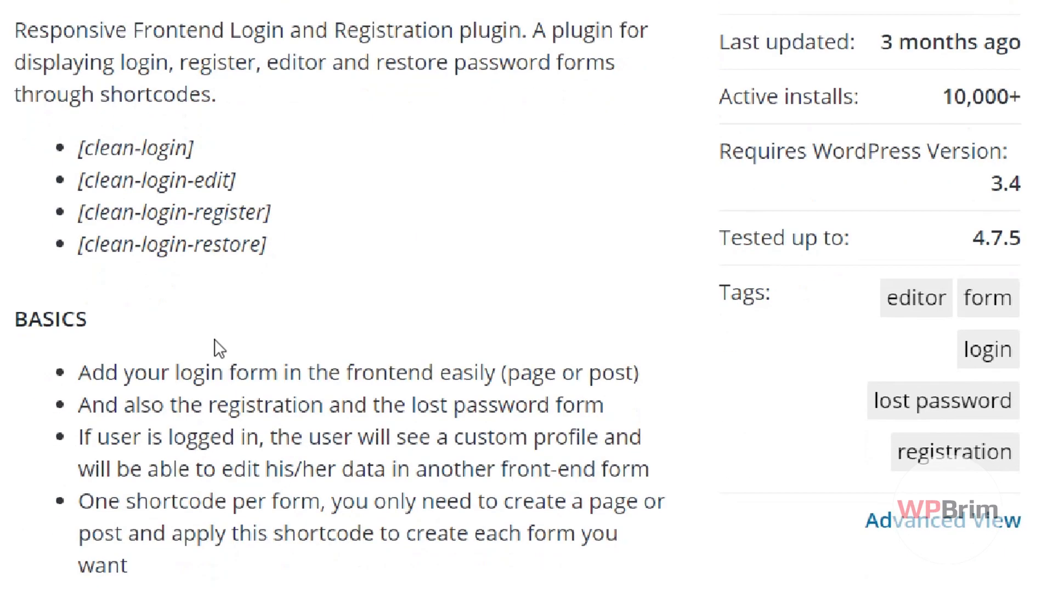
{"action": "scroll", "coordinate": [215, 338], "scroll_direction": "down", "scroll_amount": 3}
{"action": "scroll", "coordinate": [215, 340], "scroll_direction": "down", "scroll_amount": 20}
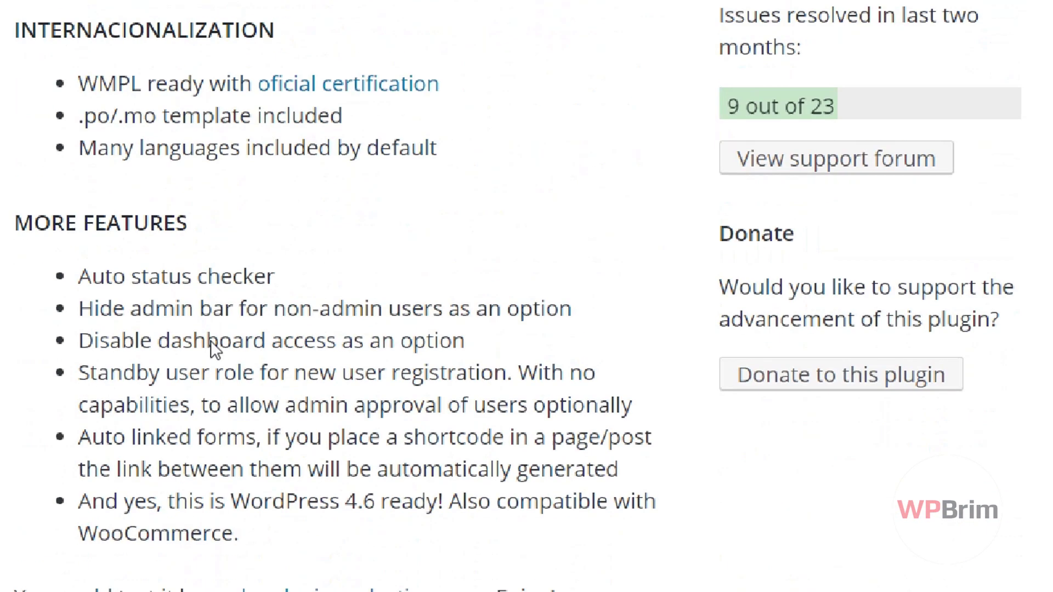
{"action": "scroll", "coordinate": [209, 344], "scroll_direction": "down", "scroll_amount": 6}
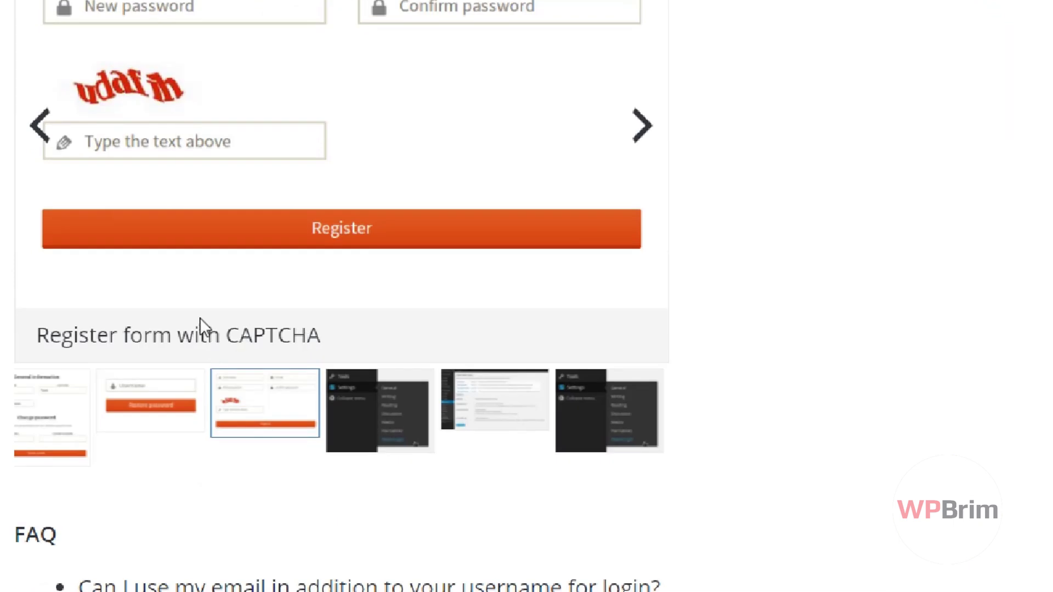
{"action": "scroll", "coordinate": [193, 416], "scroll_direction": "up", "scroll_amount": 3}
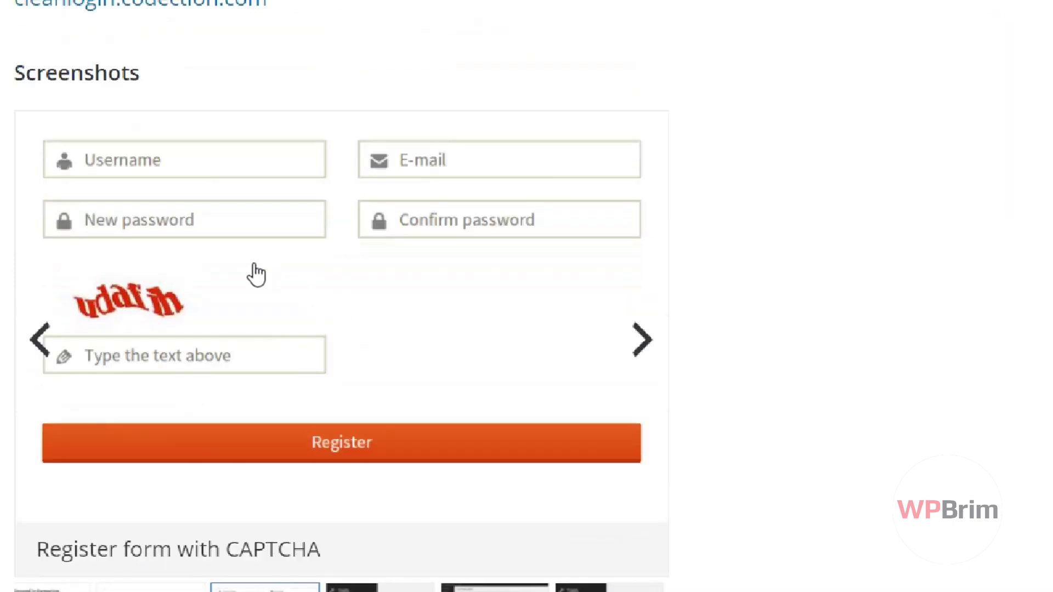
Enlarge the register form with CAPTCHA screenshot, return, and move to Recently Registered.
{"action": "left_click", "coordinate": [255, 293]}
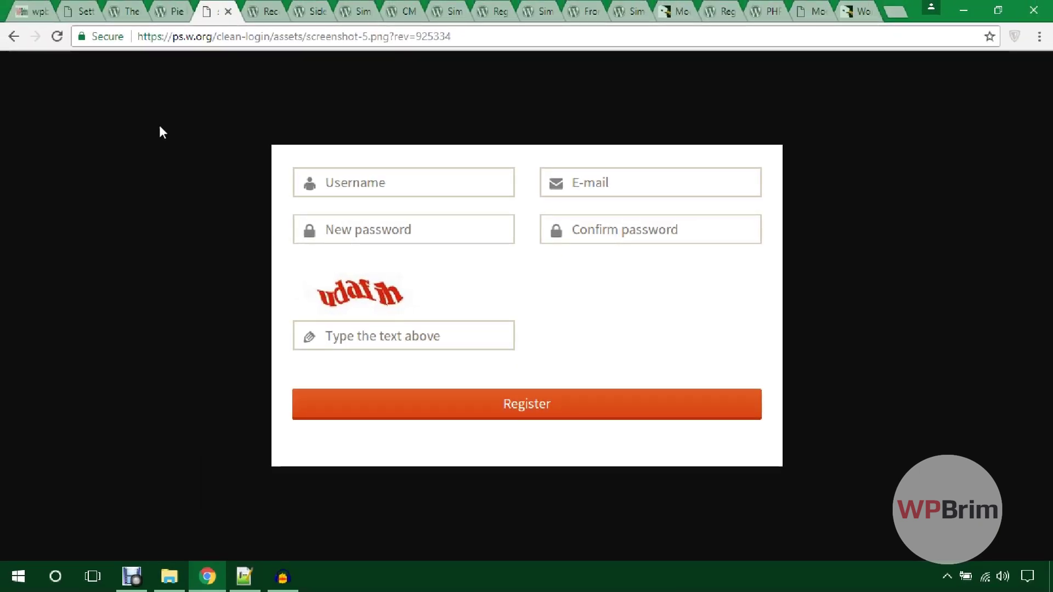
{"action": "left_click", "coordinate": [13, 38]}
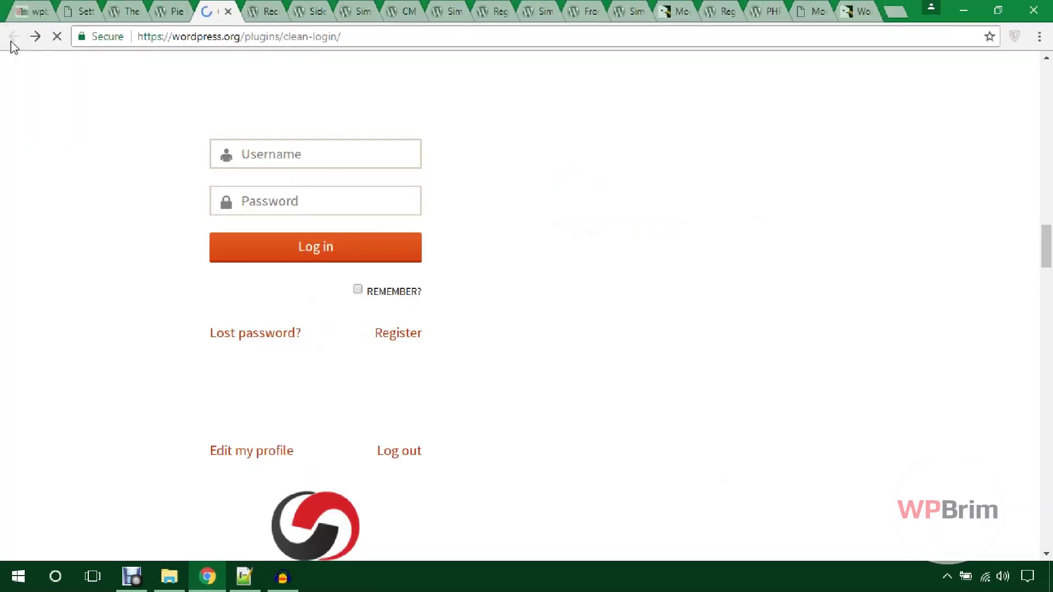
{"action": "key", "text": "ctrl+Tab"}
{"action": "scroll", "coordinate": [386, 258], "scroll_direction": "down", "scroll_amount": 4}
Enlarge and then close the Recently Registered sample output screenshot.
{"action": "scroll", "coordinate": [386, 258], "scroll_direction": "down", "scroll_amount": 1}
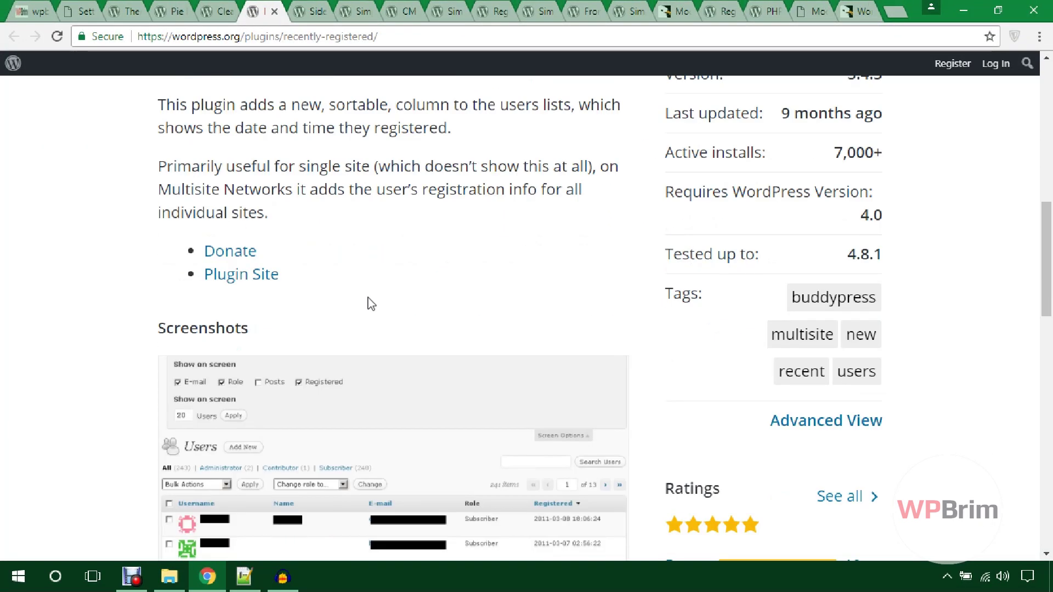
{"action": "scroll", "coordinate": [352, 324], "scroll_direction": "up", "scroll_amount": 10}
{"action": "scroll", "coordinate": [351, 341], "scroll_direction": "down", "scroll_amount": 2}
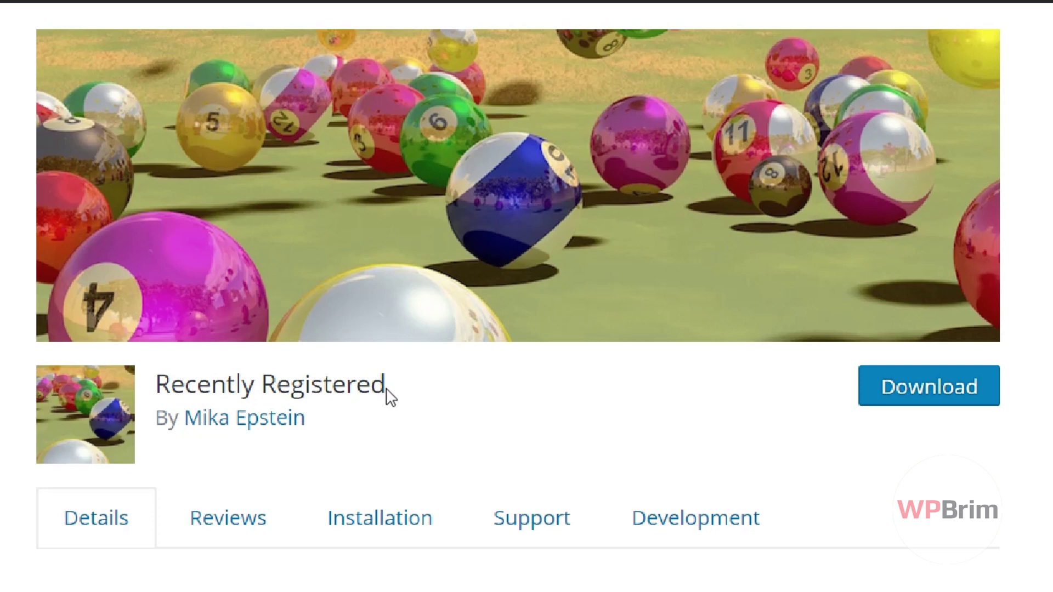
{"action": "scroll", "coordinate": [391, 396], "scroll_direction": "down", "scroll_amount": 4}
{"action": "scroll", "coordinate": [341, 371], "scroll_direction": "down", "scroll_amount": 8}
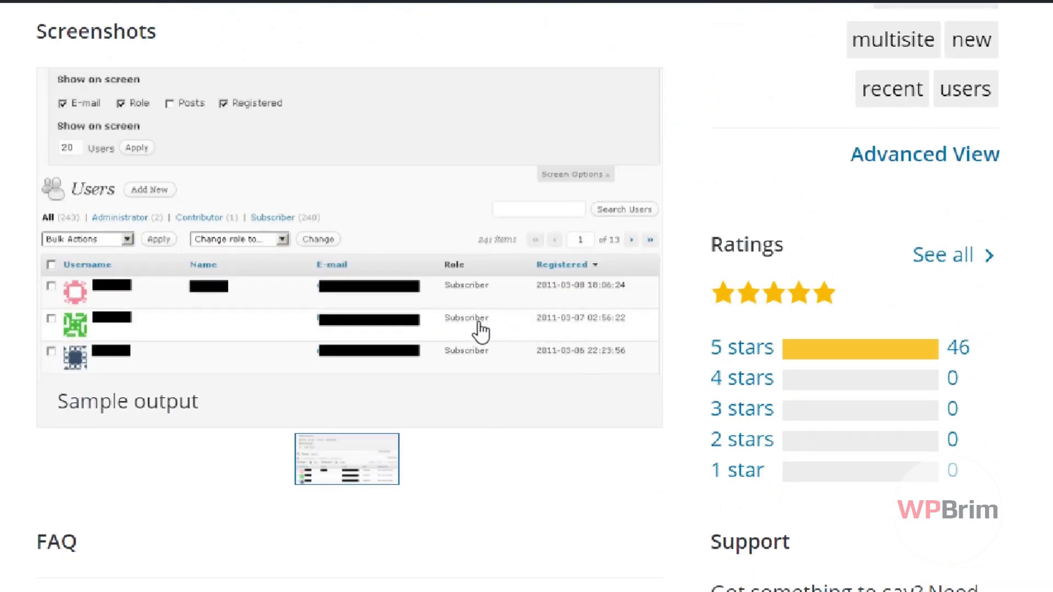
{"action": "left_click", "coordinate": [478, 323]}
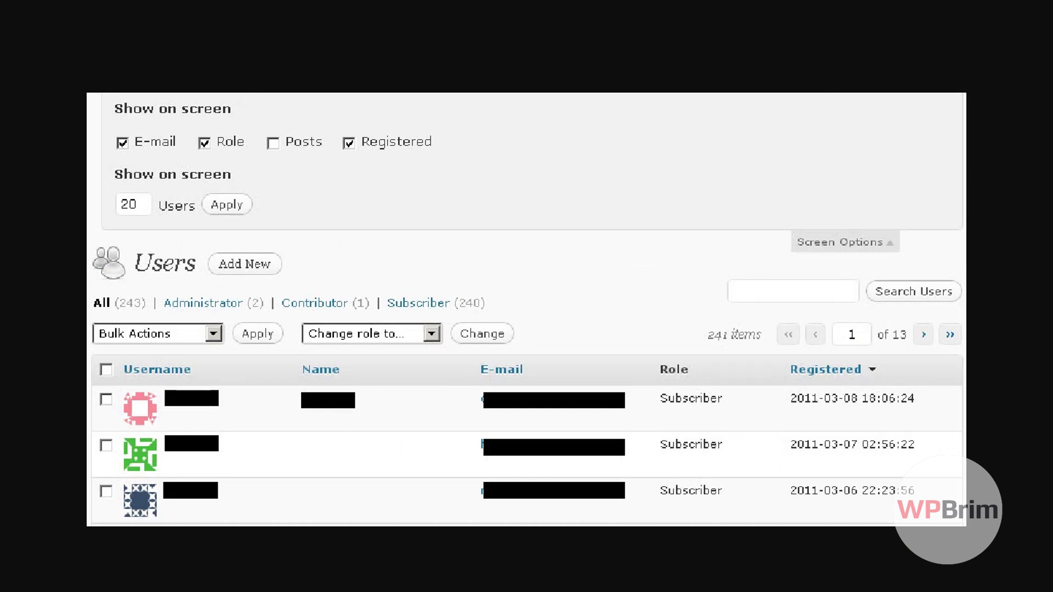
{"action": "key", "text": "Escape"}
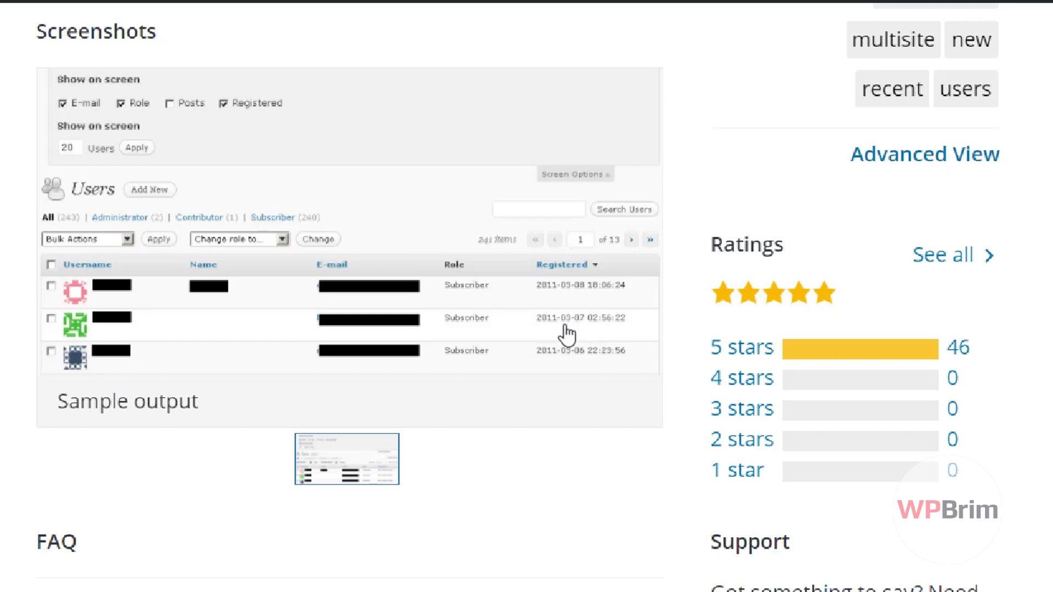
Return to the top and switch to the Sidebar Login plugin page.
{"action": "scroll", "coordinate": [278, 272], "scroll_direction": "up", "scroll_amount": 10}
{"action": "scroll", "coordinate": [277, 268], "scroll_direction": "up", "scroll_amount": 5}
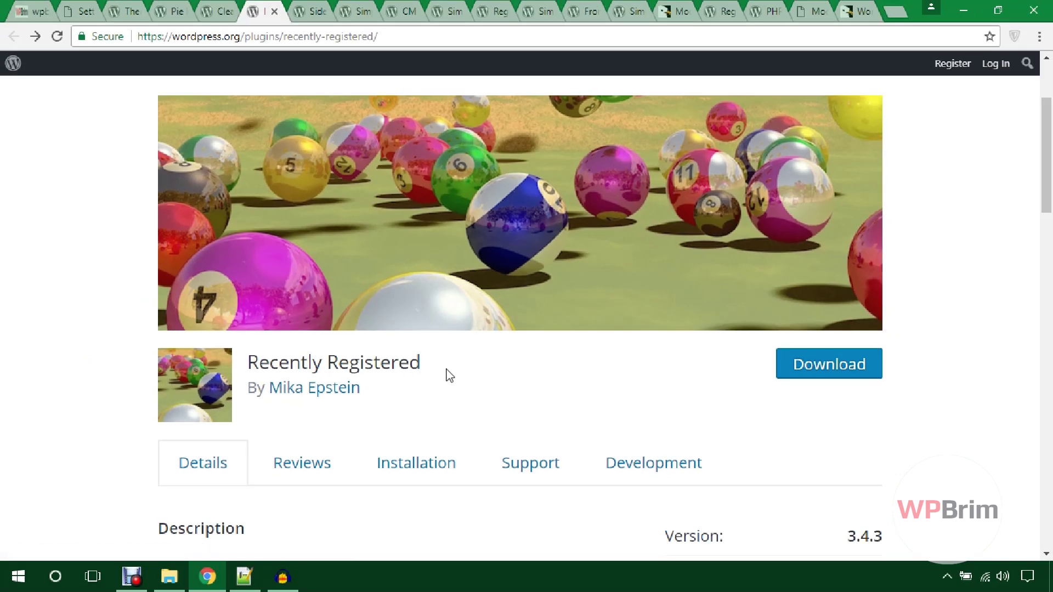
{"action": "scroll", "coordinate": [412, 340], "scroll_direction": "up", "scroll_amount": 3}
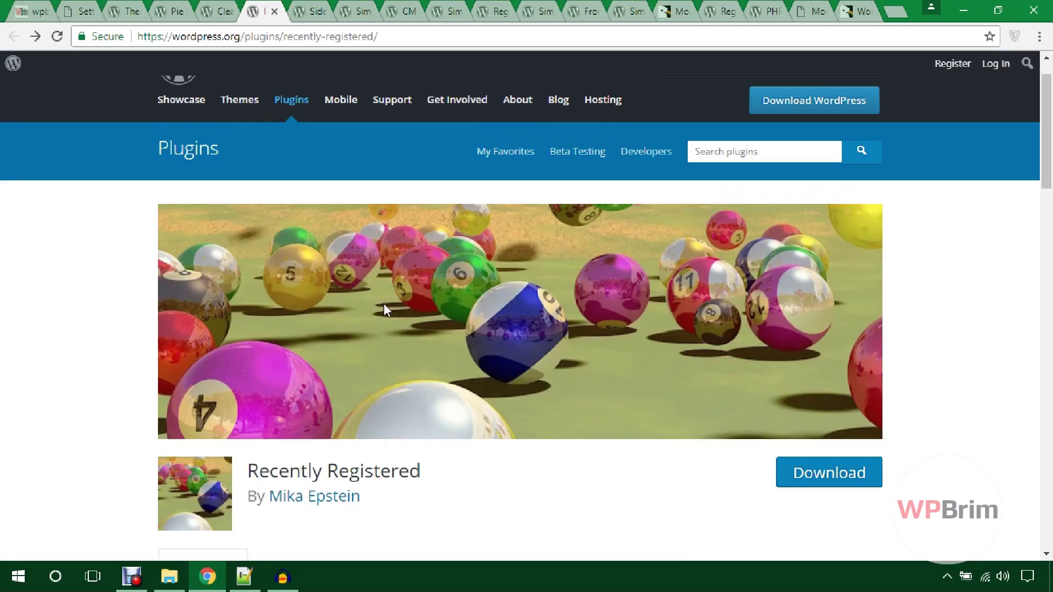
{"action": "left_click", "coordinate": [311, 11]}
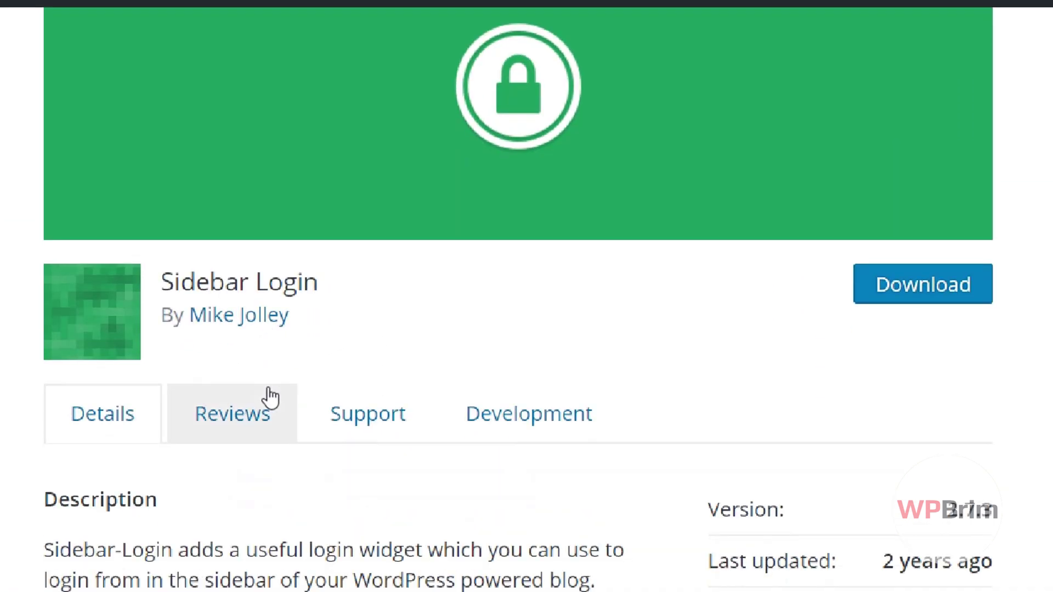
Show the logged-out login widget and widget settings screenshots in the Sidebar Login gallery.
{"action": "scroll", "coordinate": [270, 397], "scroll_direction": "down", "scroll_amount": 2}
{"action": "scroll", "coordinate": [275, 251], "scroll_direction": "down", "scroll_amount": 8}
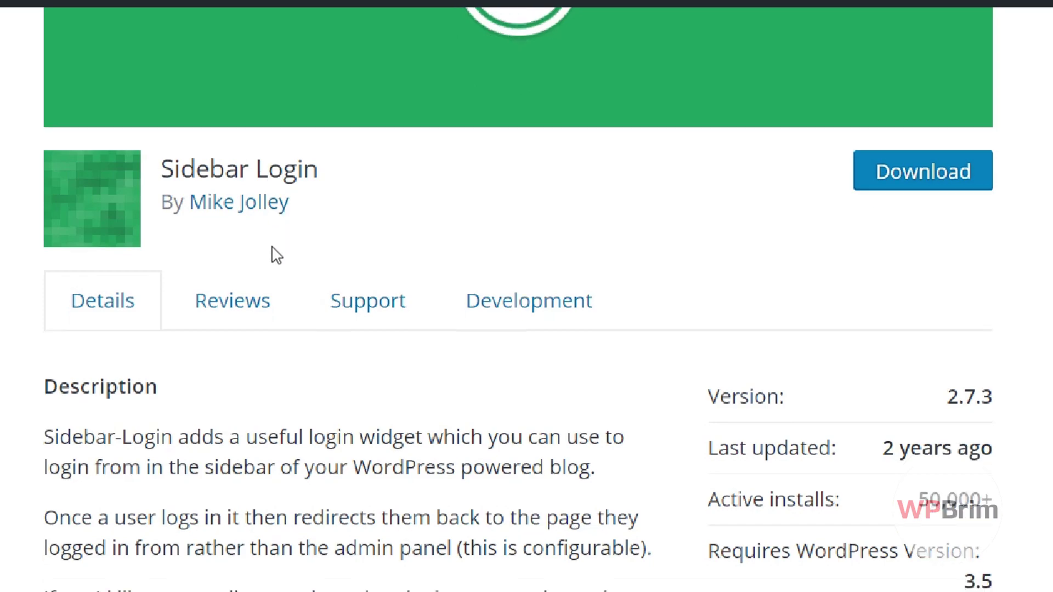
{"action": "scroll", "coordinate": [271, 254], "scroll_direction": "down", "scroll_amount": 15}
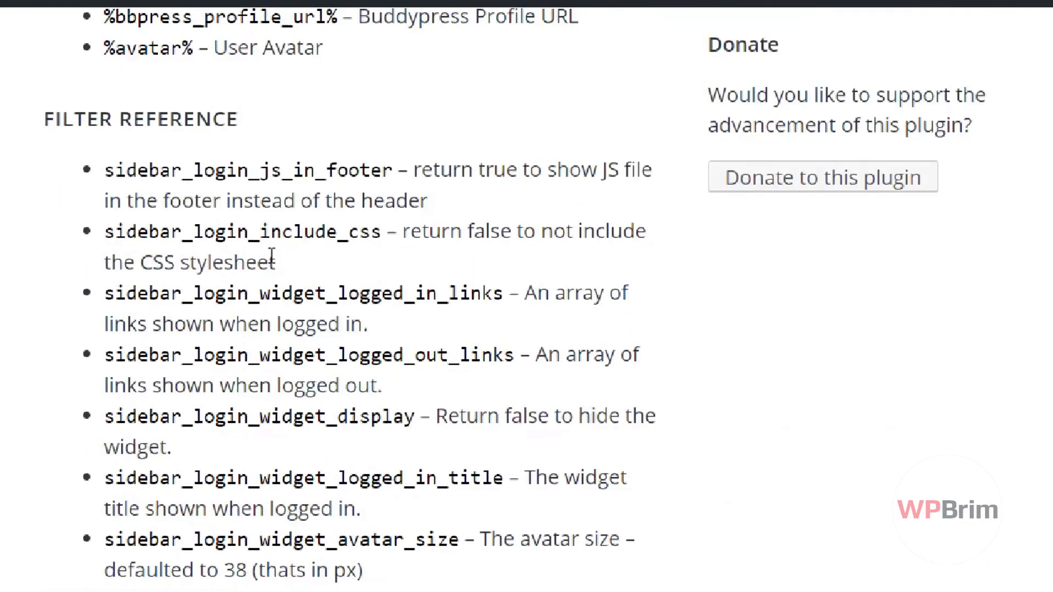
{"action": "scroll", "coordinate": [269, 258], "scroll_direction": "down", "scroll_amount": 15}
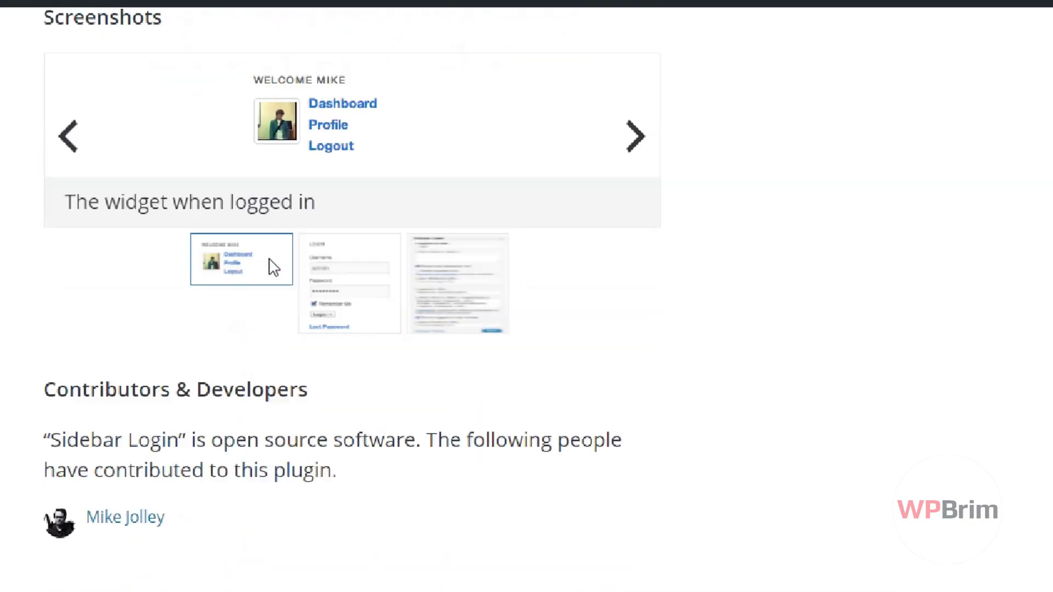
{"action": "left_click", "coordinate": [348, 249]}
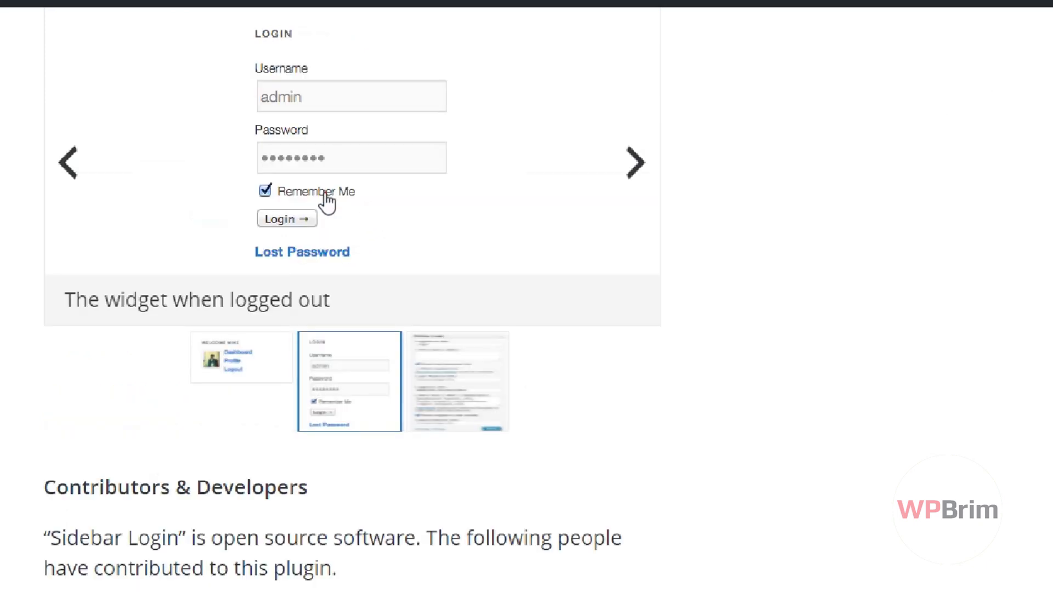
{"action": "scroll", "coordinate": [303, 228], "scroll_direction": "up", "scroll_amount": 5}
{"action": "scroll", "coordinate": [306, 430], "scroll_direction": "down", "scroll_amount": 4}
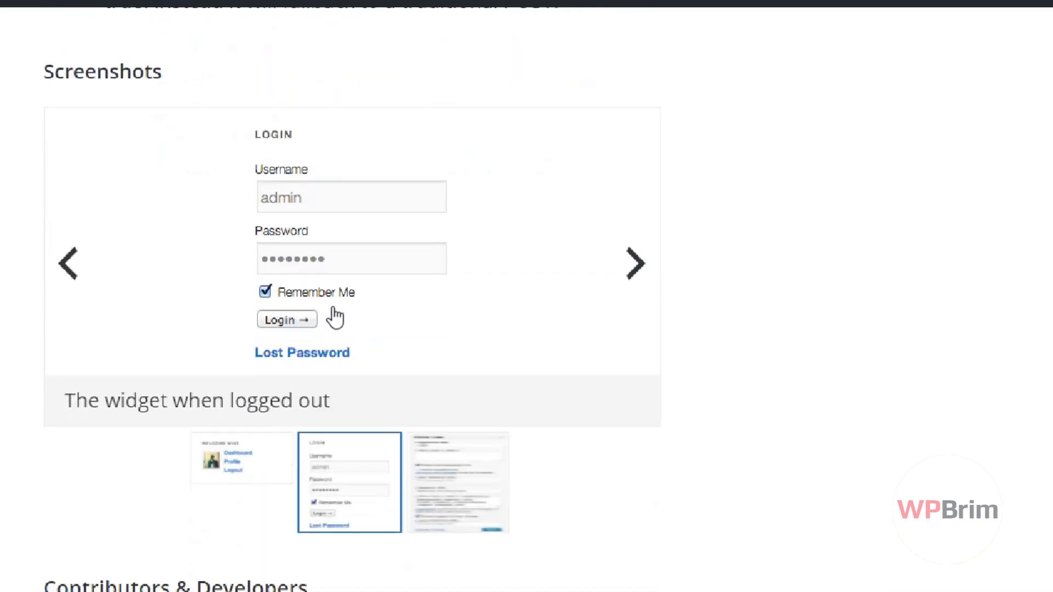
{"action": "scroll", "coordinate": [328, 329], "scroll_direction": "down", "scroll_amount": 3}
{"action": "left_click", "coordinate": [442, 311]}
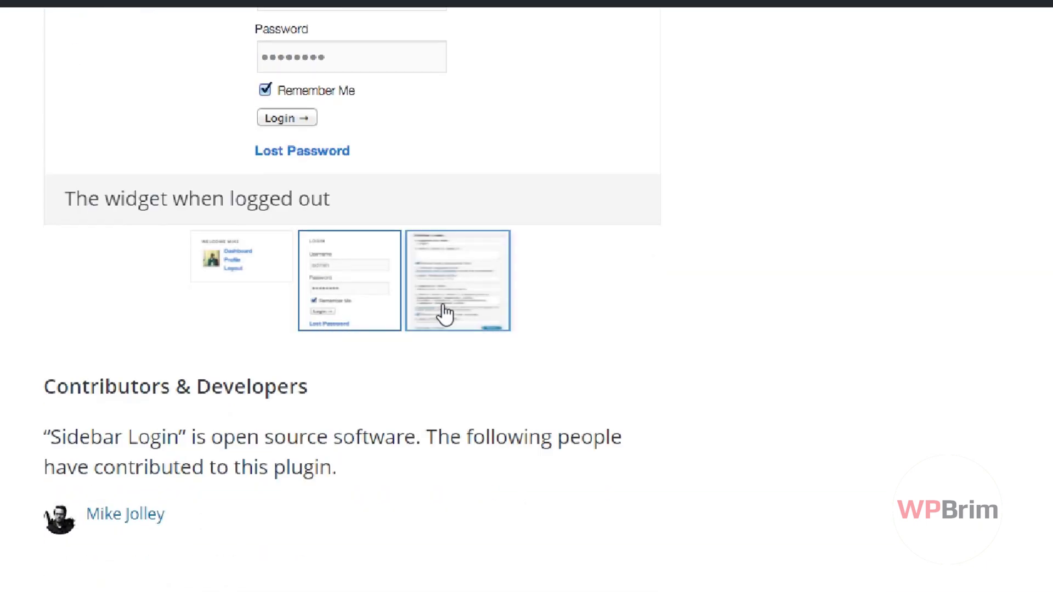
Select the 50,000 active installs figure and scroll back to the page top.
{"action": "scroll", "coordinate": [305, 282], "scroll_direction": "up", "scroll_amount": 5}
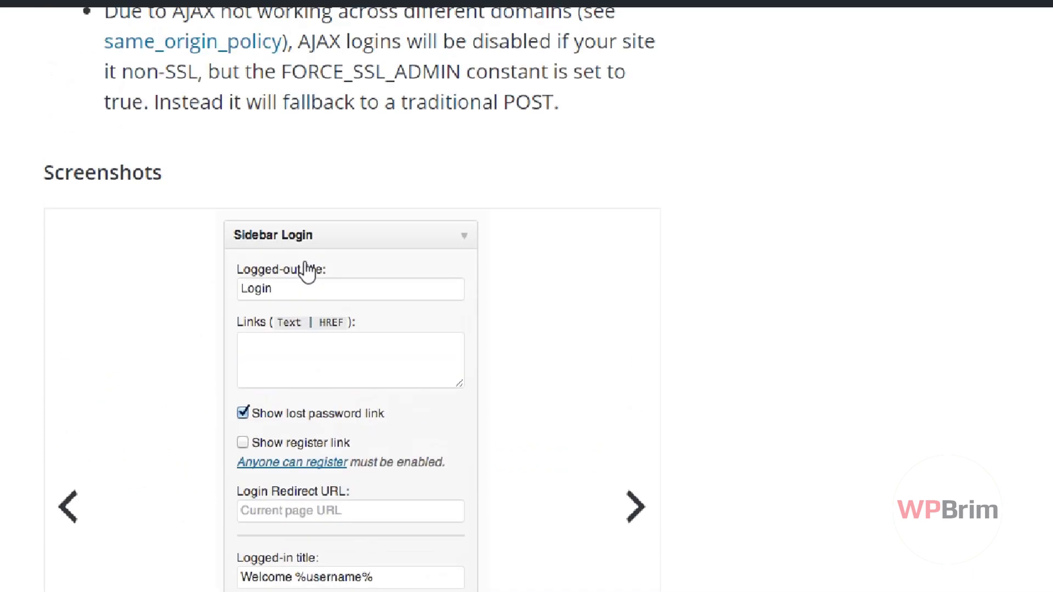
{"action": "scroll", "coordinate": [305, 269], "scroll_direction": "down", "scroll_amount": 3}
{"action": "scroll", "coordinate": [324, 353], "scroll_direction": "down", "scroll_amount": 5}
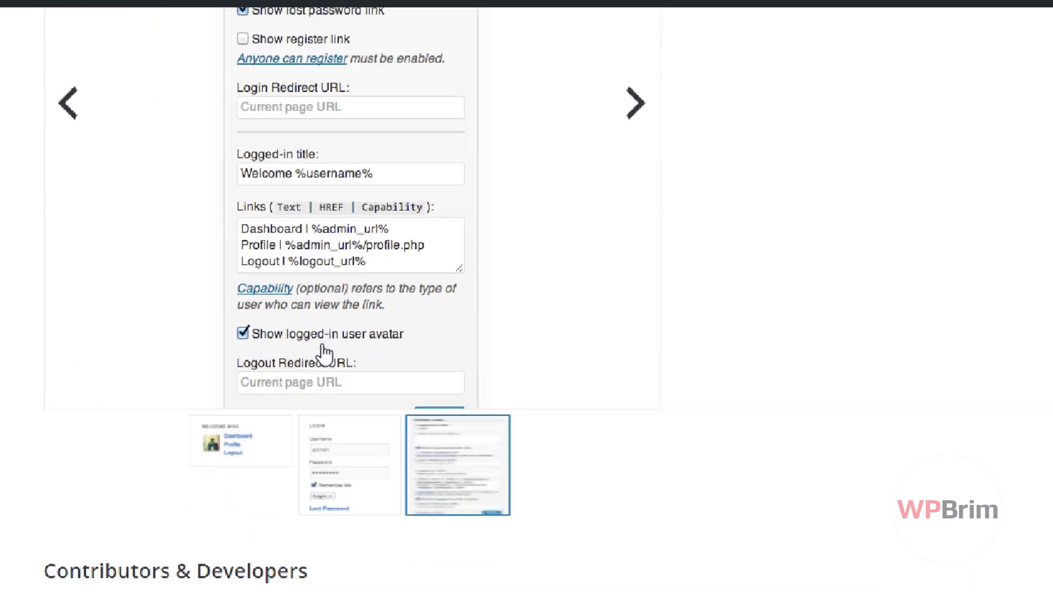
{"action": "scroll", "coordinate": [324, 353], "scroll_direction": "up", "scroll_amount": 15}
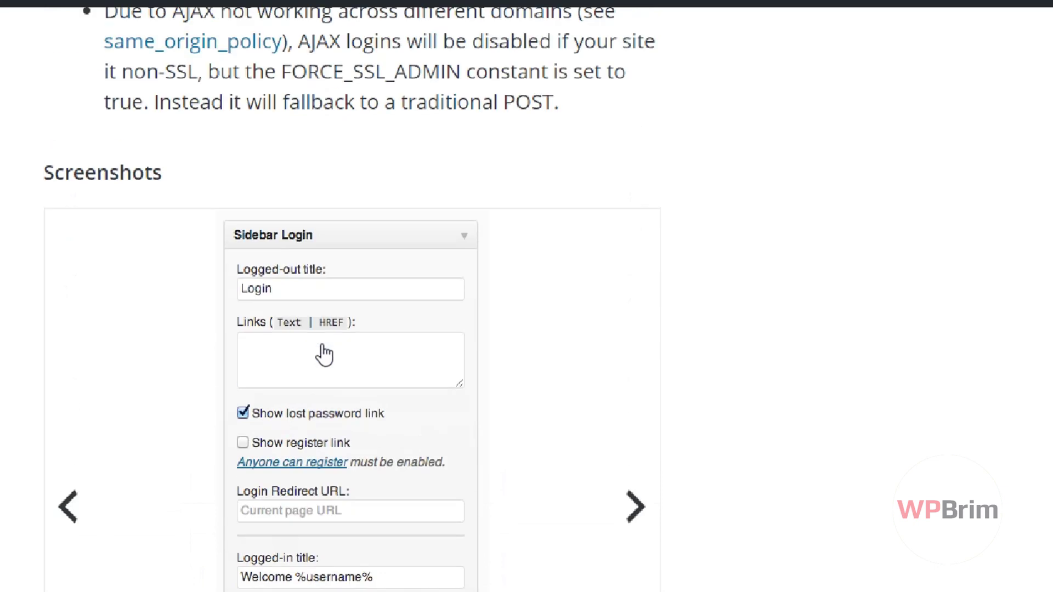
{"action": "scroll", "coordinate": [324, 352], "scroll_direction": "up", "scroll_amount": 20}
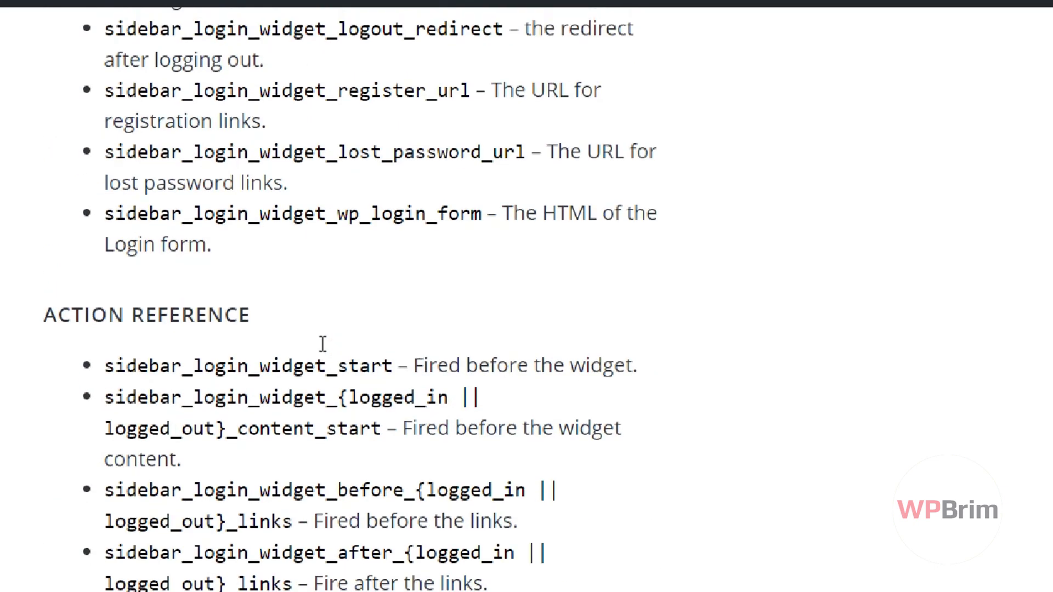
{"action": "scroll", "coordinate": [323, 344], "scroll_direction": "up", "scroll_amount": 5}
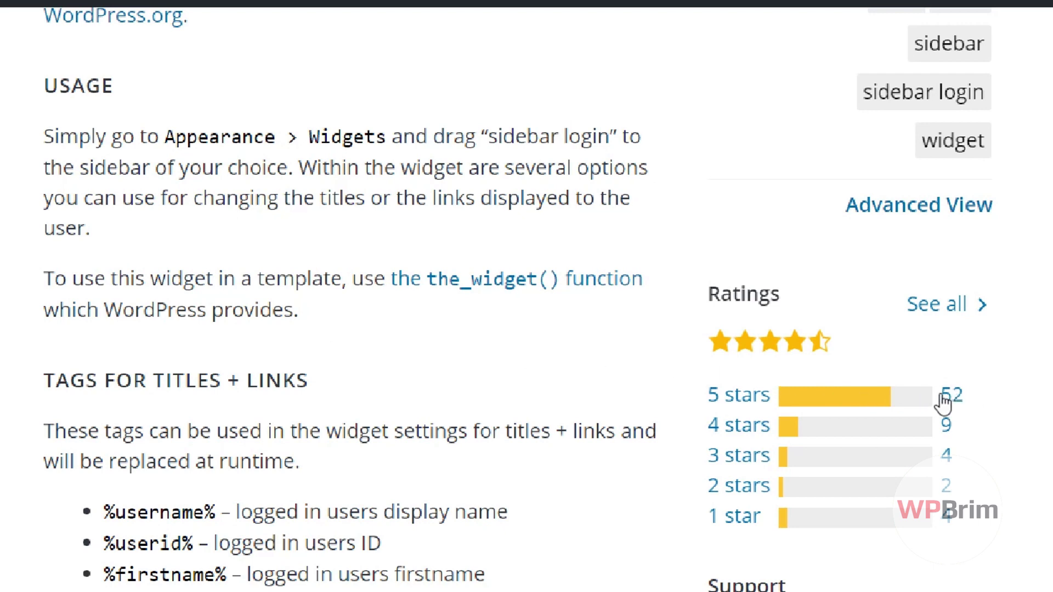
{"action": "scroll", "coordinate": [803, 362], "scroll_direction": "up", "scroll_amount": 7}
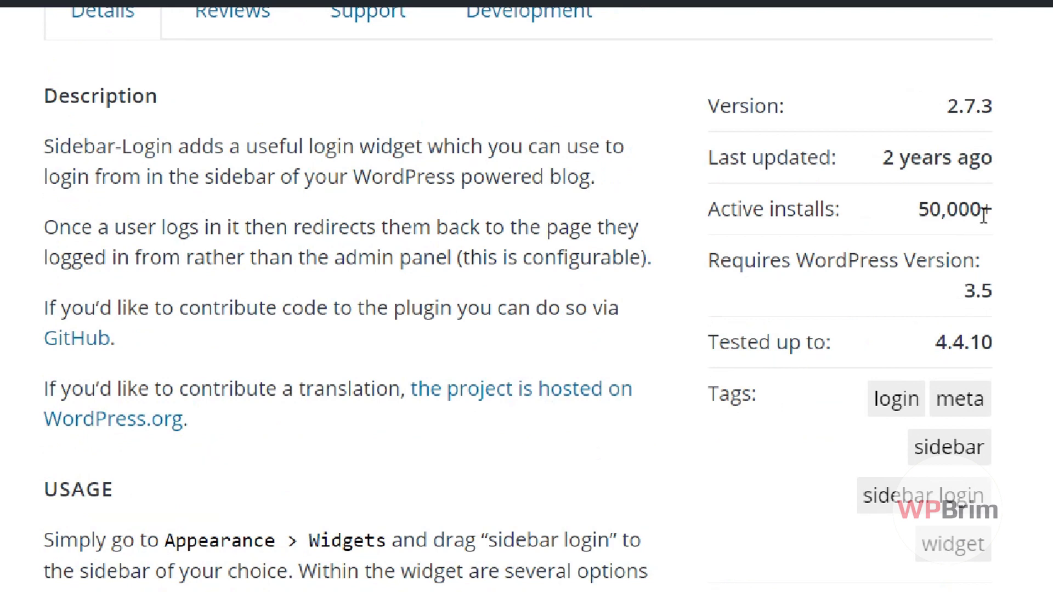
{"action": "left_click_drag", "start_coordinate": [983, 214], "coordinate": [924, 214]}
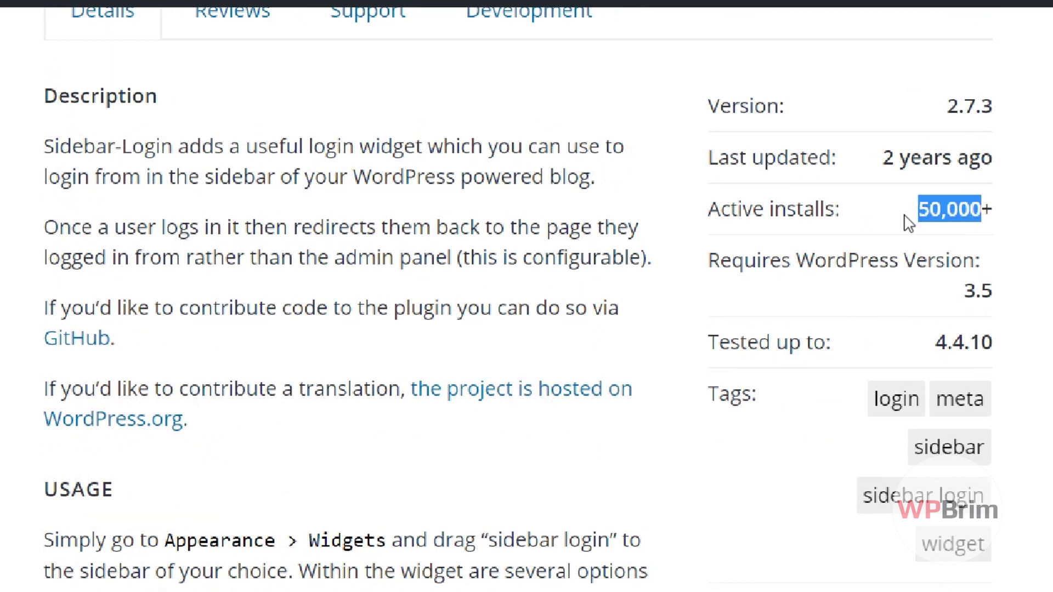
{"action": "scroll", "coordinate": [769, 250], "scroll_direction": "up", "scroll_amount": 2}
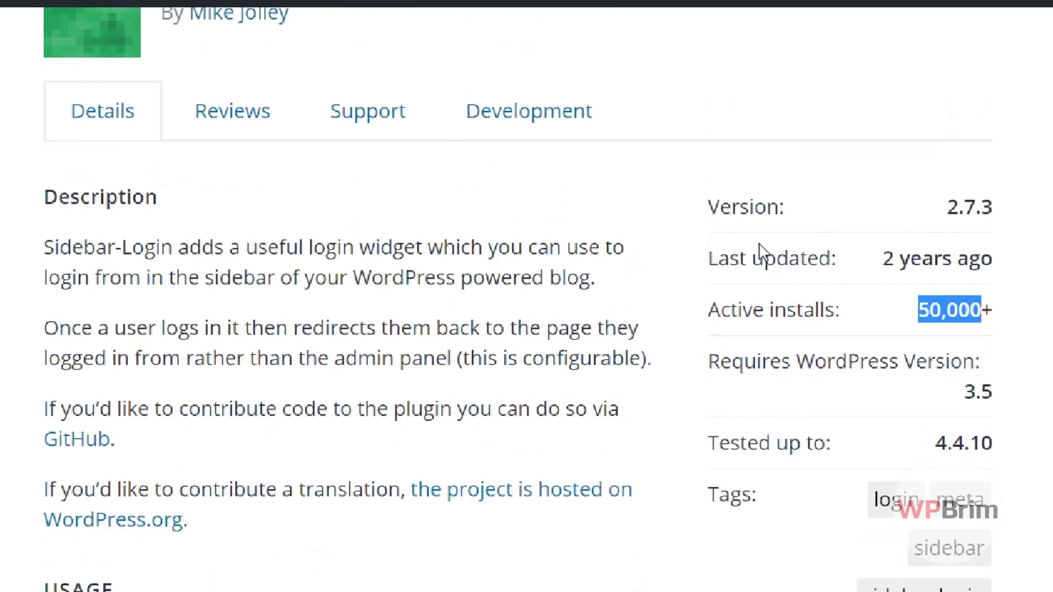
{"action": "scroll", "coordinate": [738, 252], "scroll_direction": "up", "scroll_amount": 10}
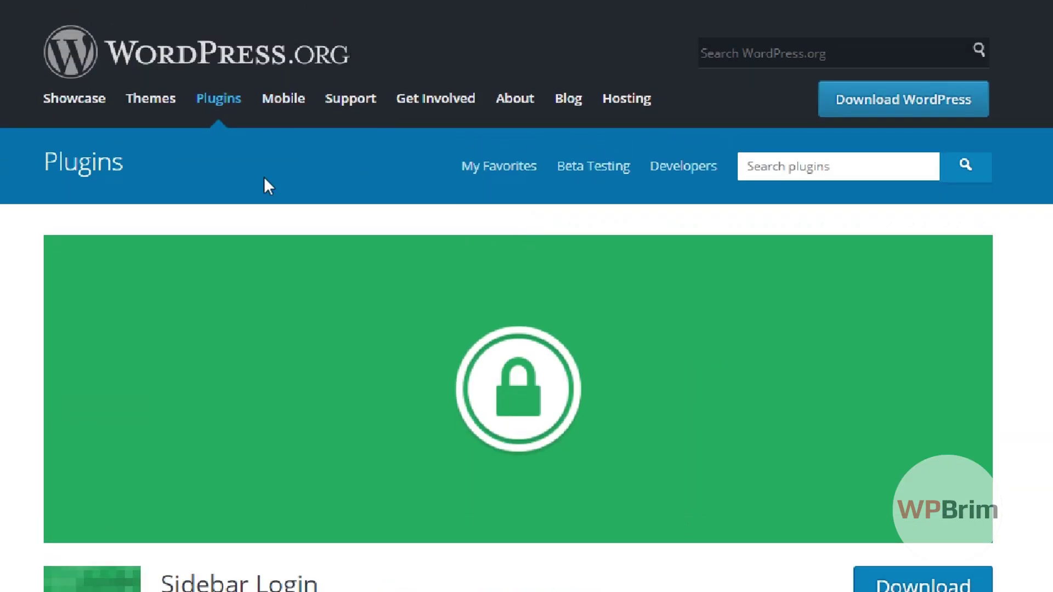
{"action": "scroll", "coordinate": [189, 326], "scroll_direction": "down", "scroll_amount": 4}
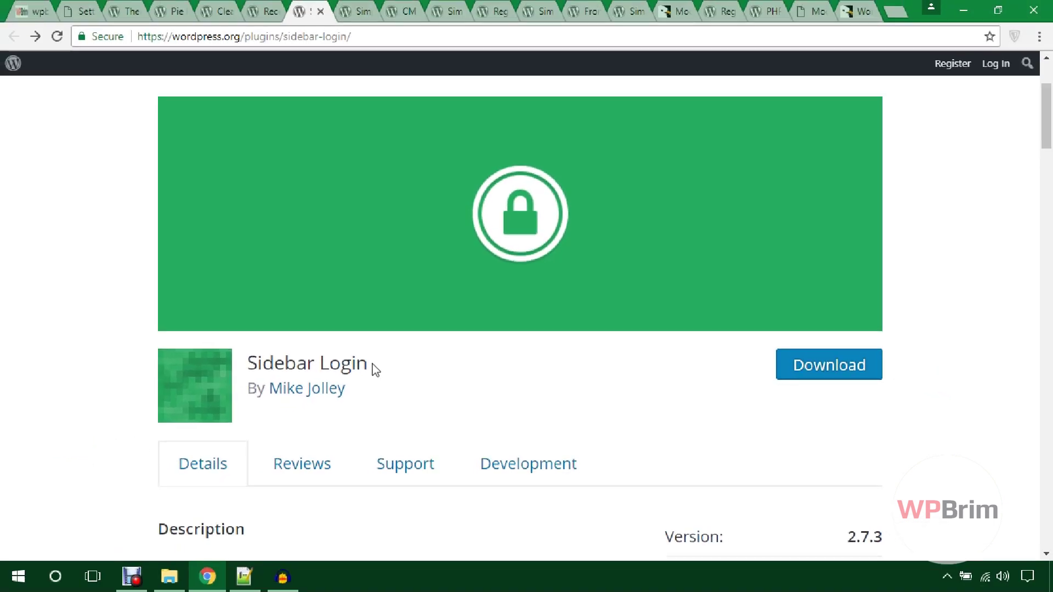
{"action": "scroll", "coordinate": [373, 368], "scroll_direction": "up", "scroll_amount": 3}
Review the Simple Registration for WooCommerce description and Details section.
{"action": "left_click", "coordinate": [360, 11]}
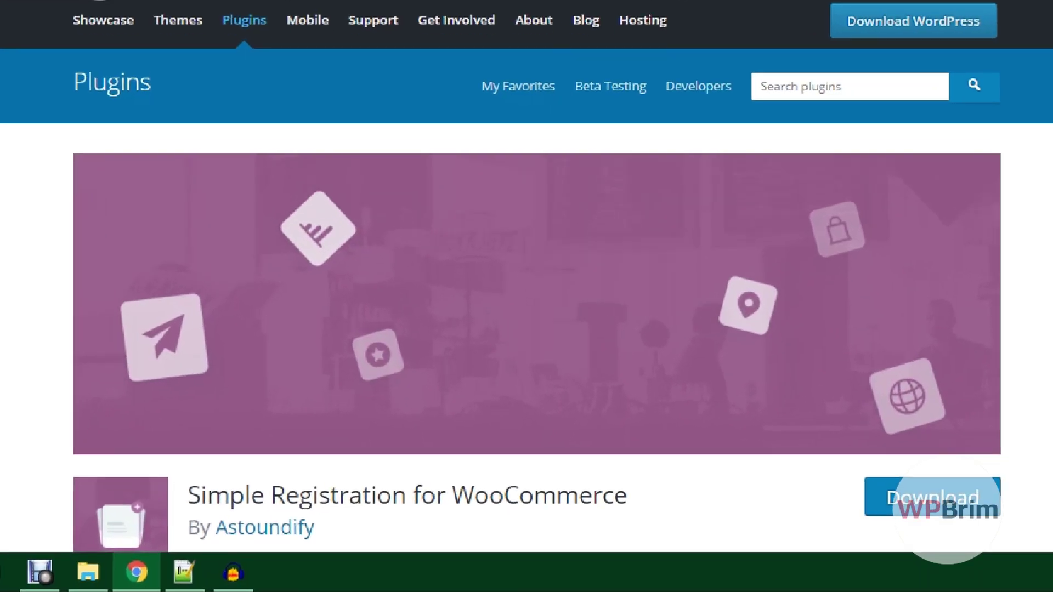
{"action": "scroll", "coordinate": [320, 257], "scroll_direction": "down", "scroll_amount": 4}
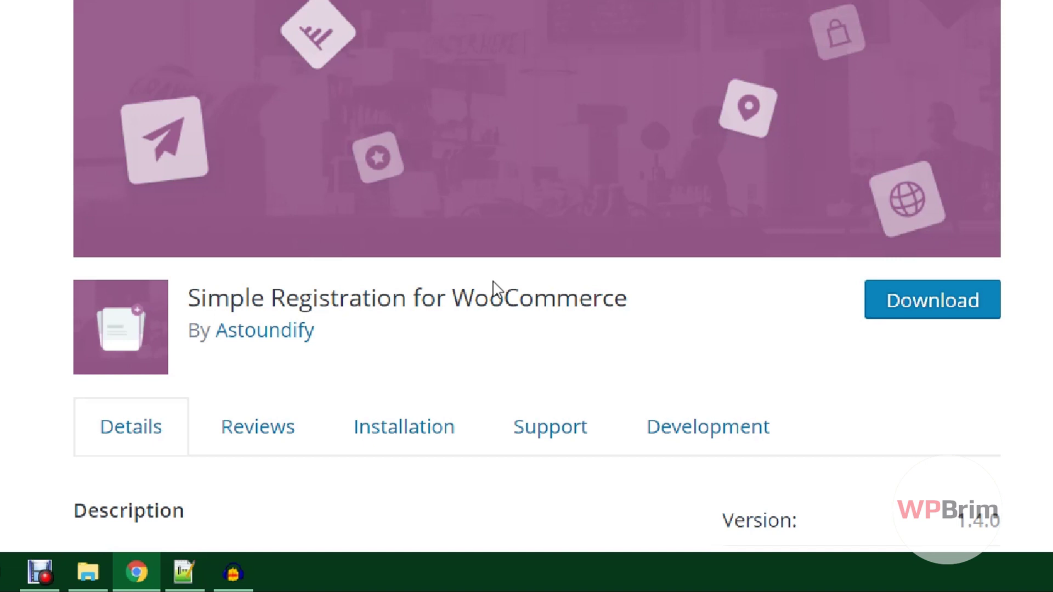
{"action": "scroll", "coordinate": [493, 288], "scroll_direction": "down", "scroll_amount": 5}
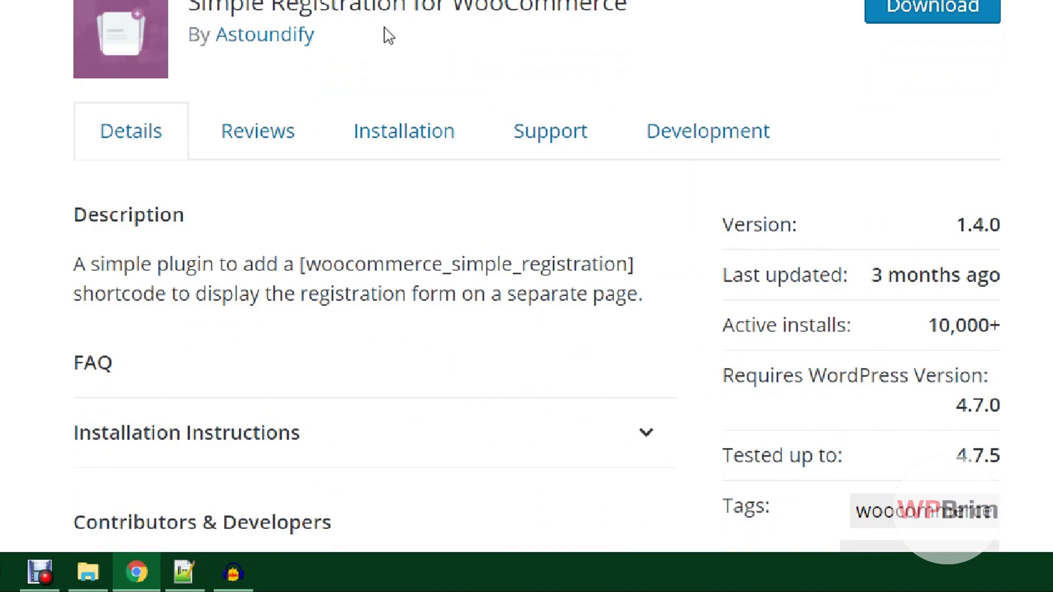
{"action": "scroll", "coordinate": [351, 153], "scroll_direction": "down", "scroll_amount": 7}
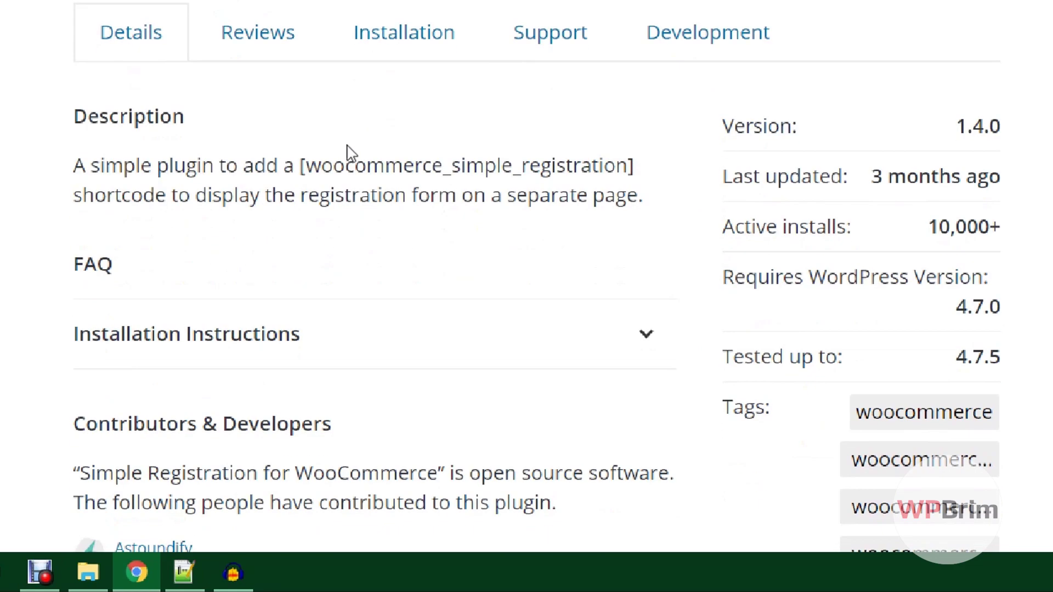
Scroll back up and switch to the CM Registration and Invitation Codes page.
{"action": "scroll", "coordinate": [362, 233], "scroll_direction": "up", "scroll_amount": 9}
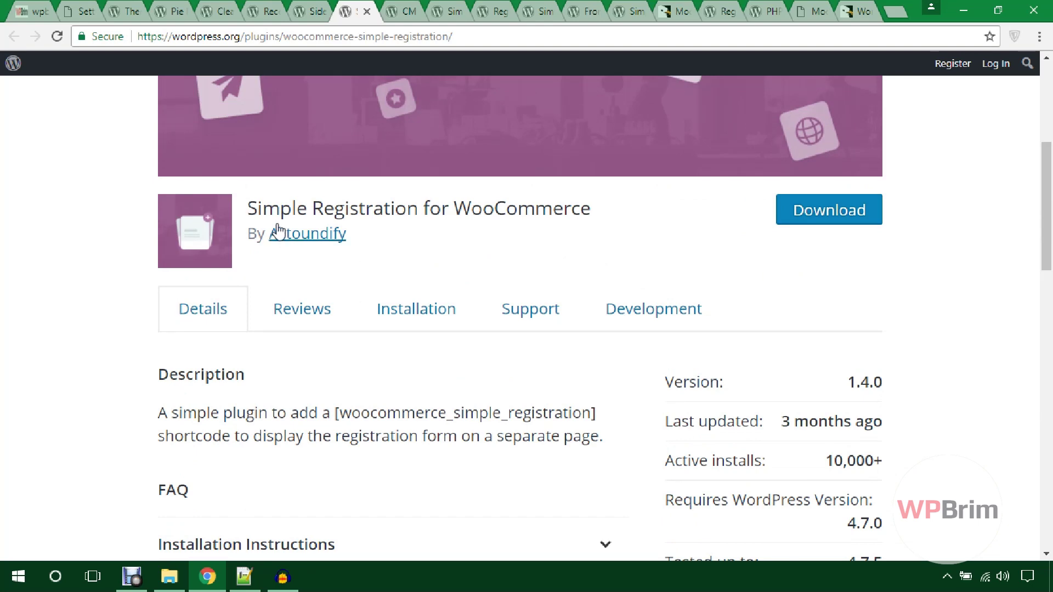
{"action": "scroll", "coordinate": [529, 222], "scroll_direction": "up", "scroll_amount": 5}
{"action": "scroll", "coordinate": [529, 224], "scroll_direction": "up", "scroll_amount": 1}
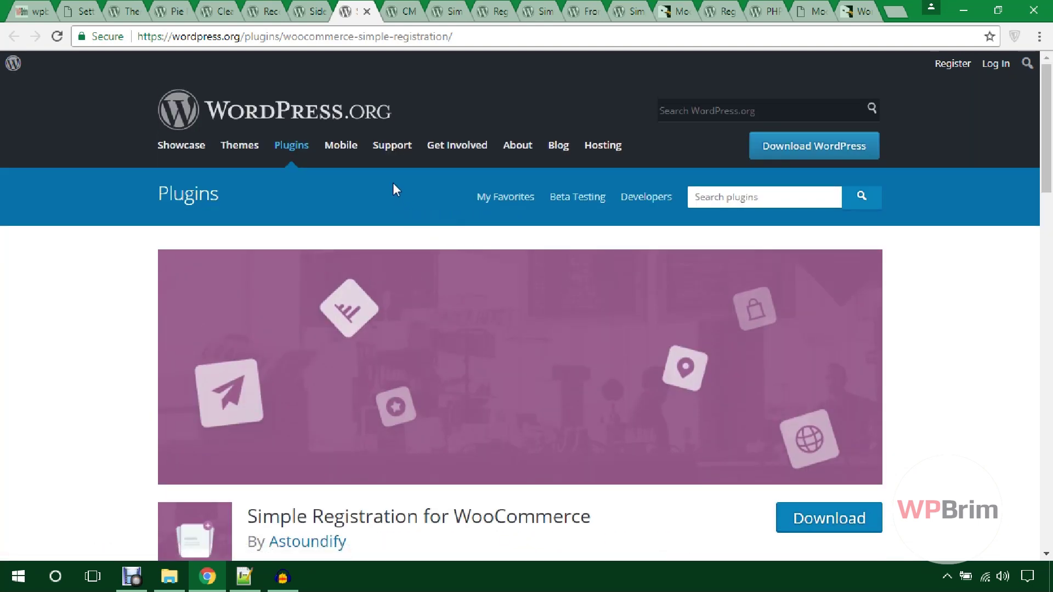
{"action": "left_click", "coordinate": [397, 11]}
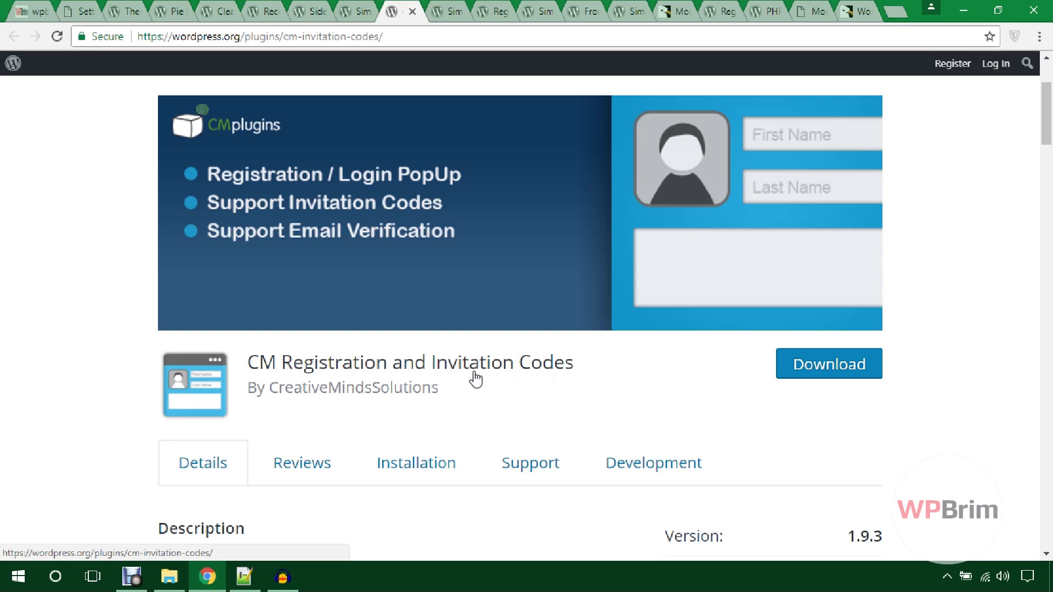
View the registration popup and general settings screenshots at full size.
{"action": "scroll", "coordinate": [475, 379], "scroll_direction": "down", "scroll_amount": 15}
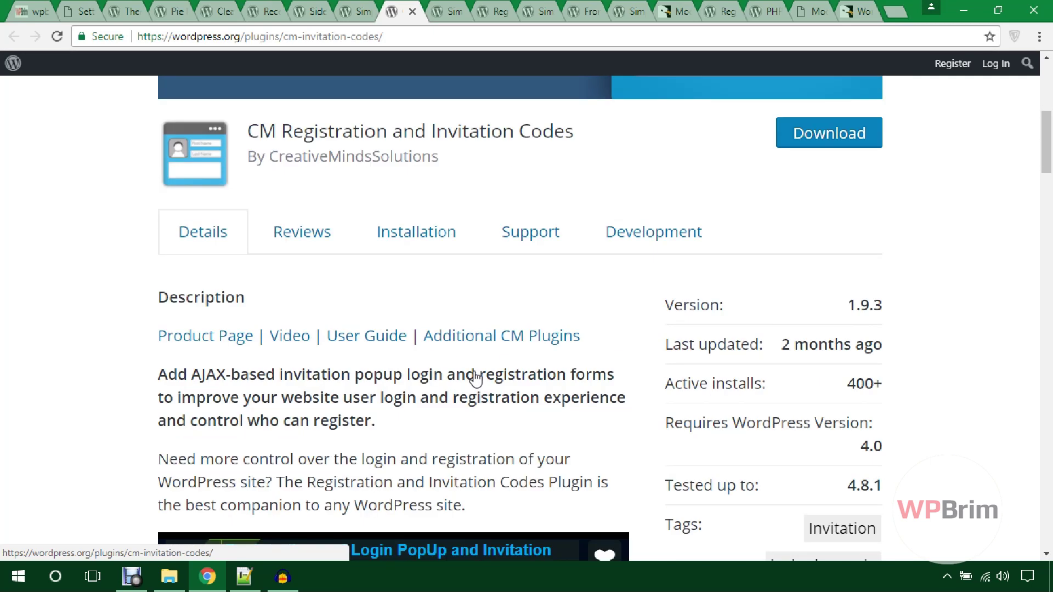
{"action": "scroll", "coordinate": [476, 378], "scroll_direction": "down", "scroll_amount": 20}
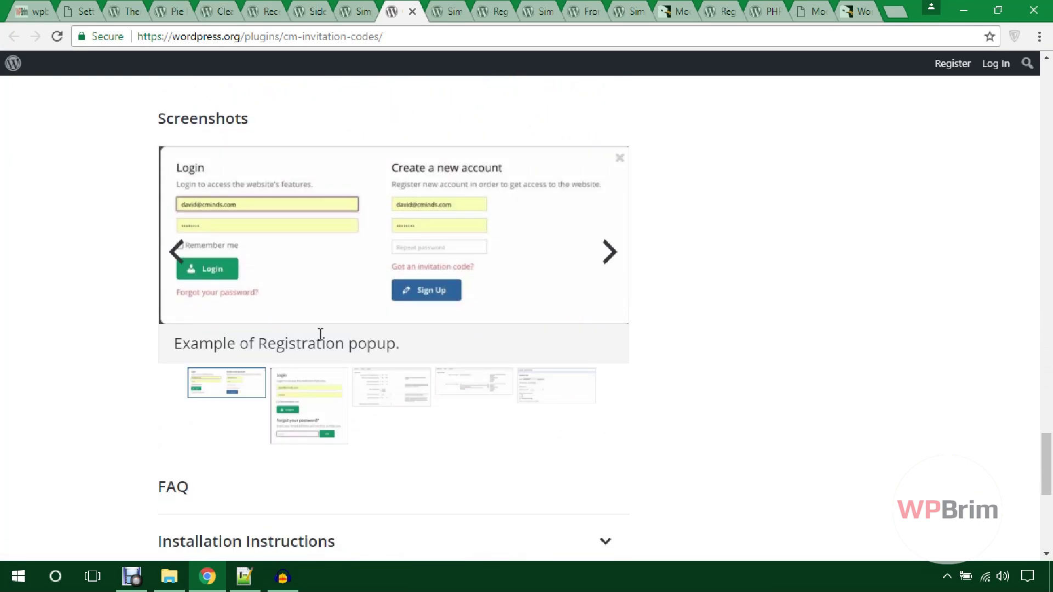
{"action": "left_click", "coordinate": [283, 287]}
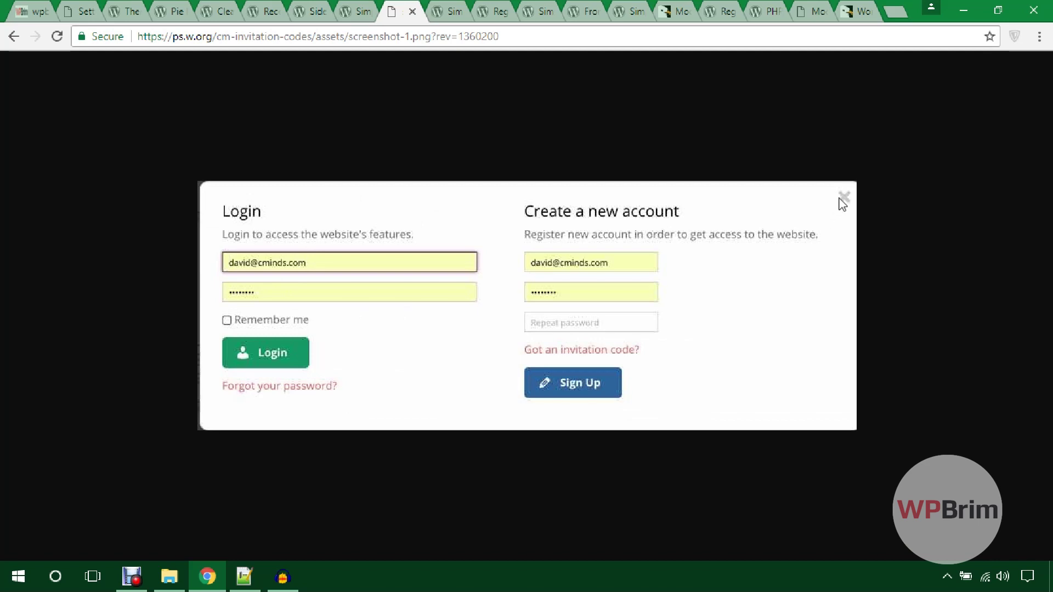
{"action": "left_click", "coordinate": [13, 37]}
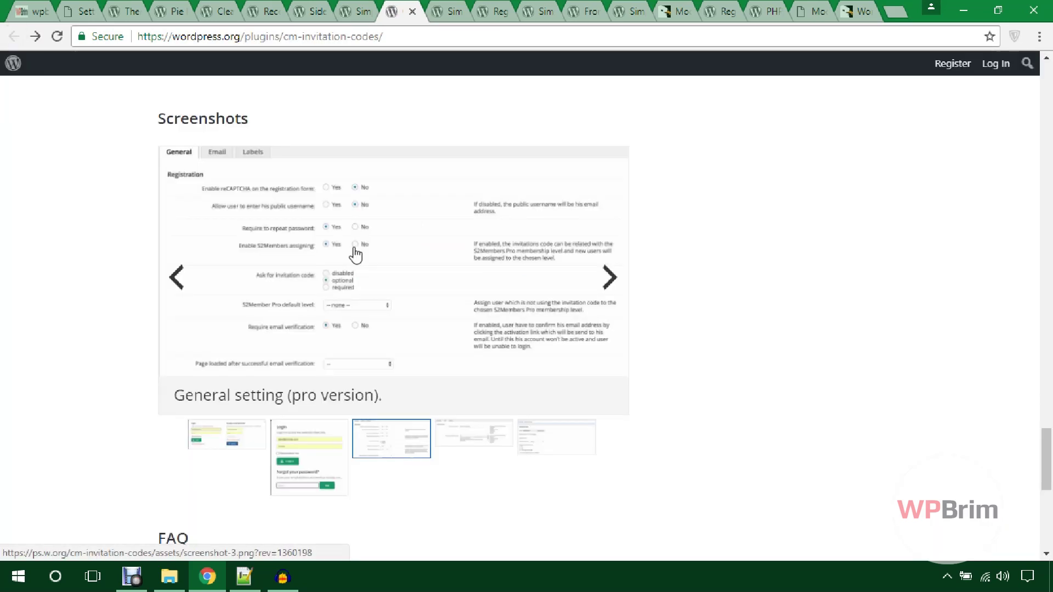
{"action": "left_click", "coordinate": [356, 252]}
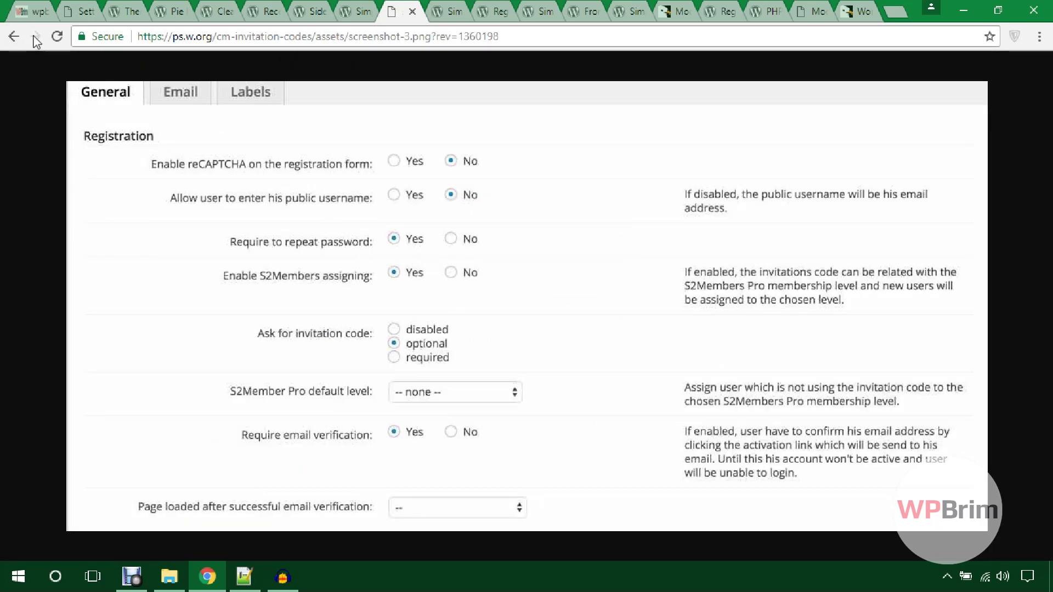
{"action": "left_click", "coordinate": [13, 36]}
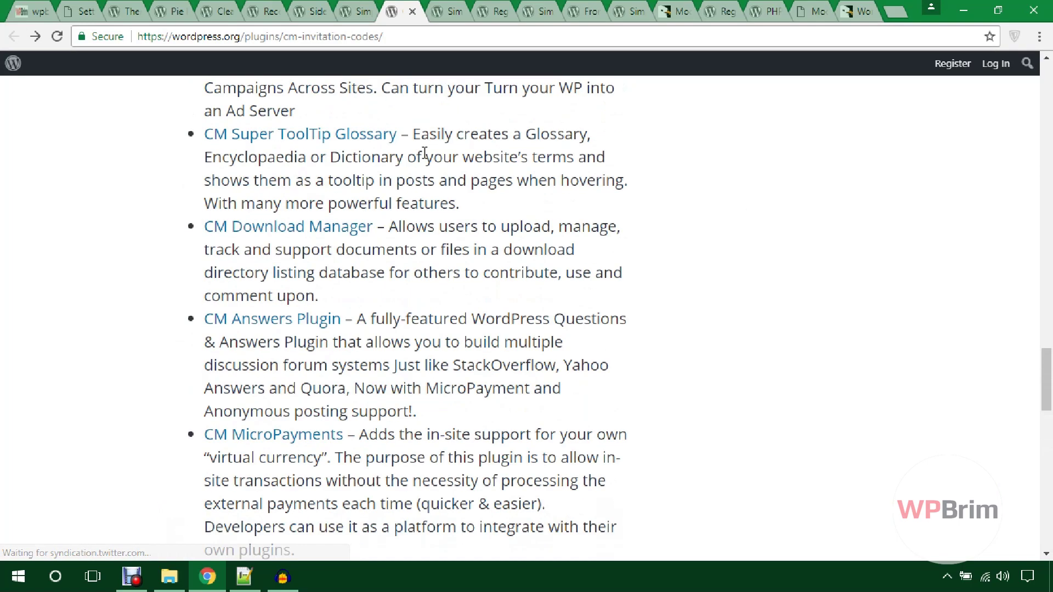
Scroll to the top and switch to the Simple Registration Form plugin page.
{"action": "scroll", "coordinate": [425, 153], "scroll_direction": "up", "scroll_amount": 15}
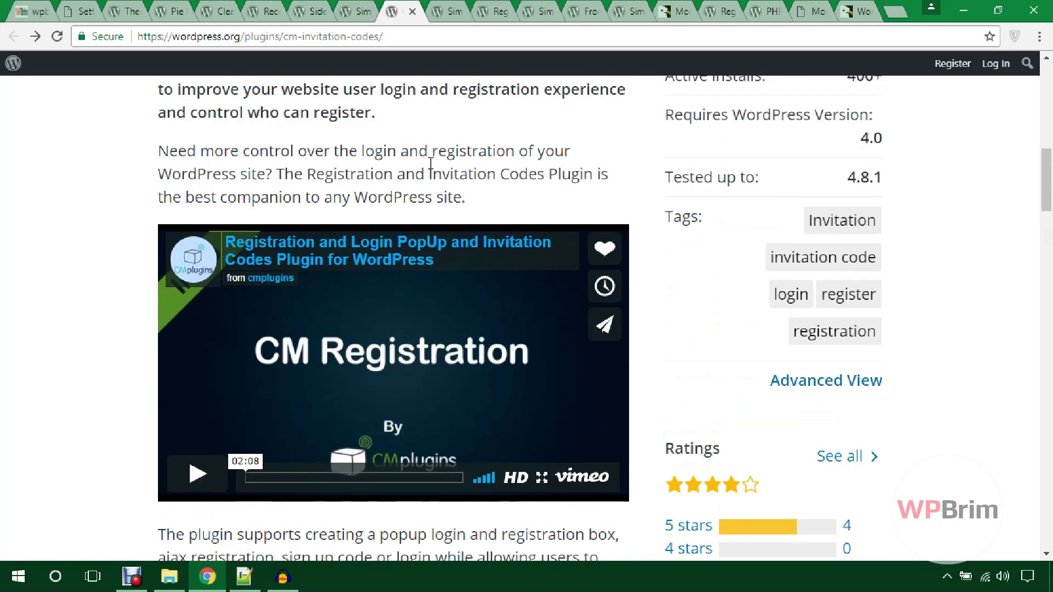
{"action": "scroll", "coordinate": [430, 165], "scroll_direction": "up", "scroll_amount": 7}
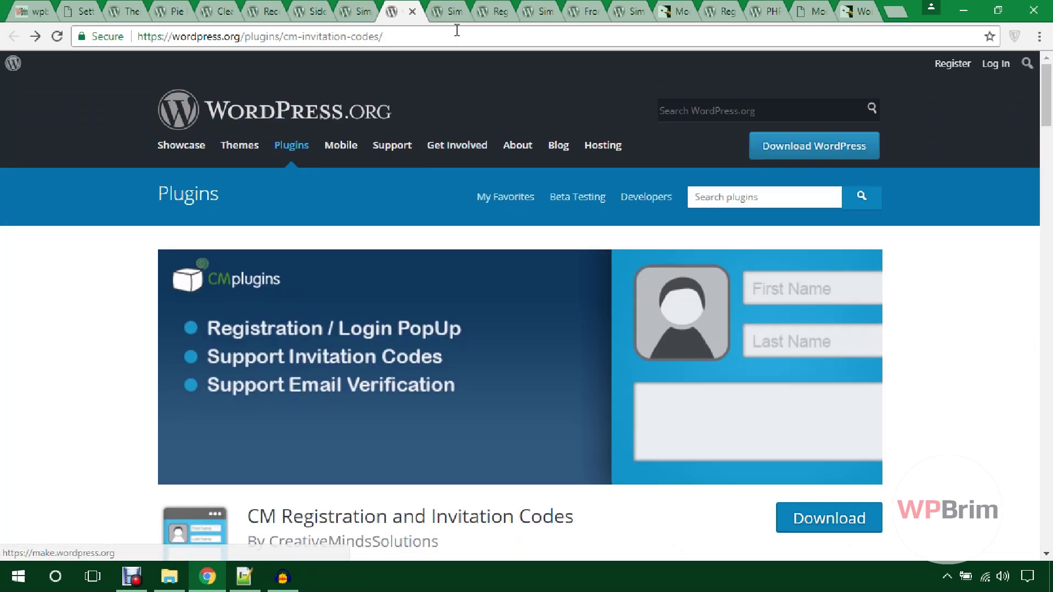
{"action": "left_click", "coordinate": [453, 11]}
{"action": "scroll", "coordinate": [340, 320], "scroll_direction": "down", "scroll_amount": 4}
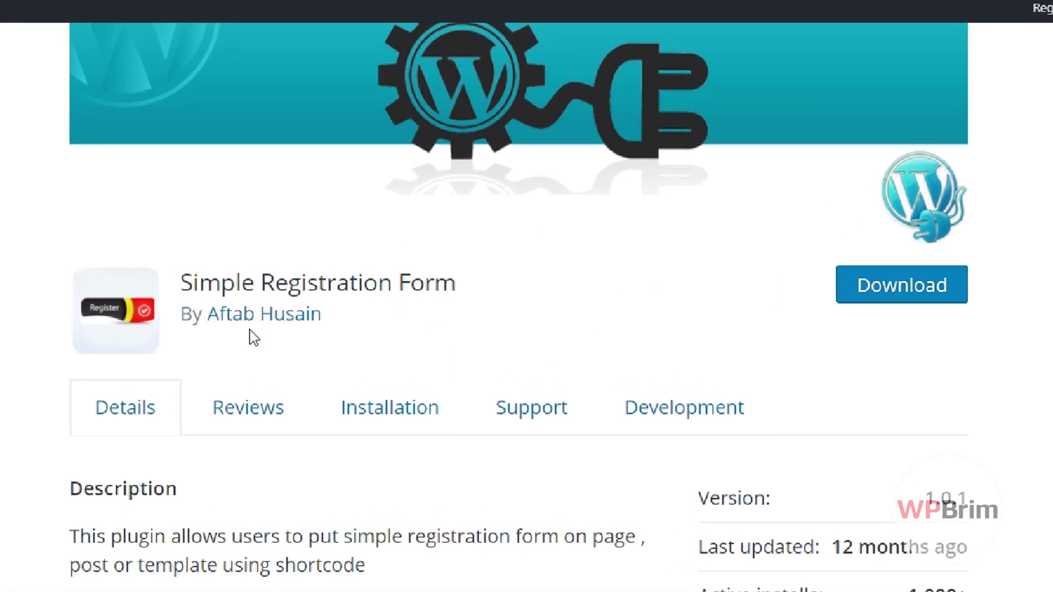
{"action": "scroll", "coordinate": [326, 345], "scroll_direction": "down", "scroll_amount": 3}
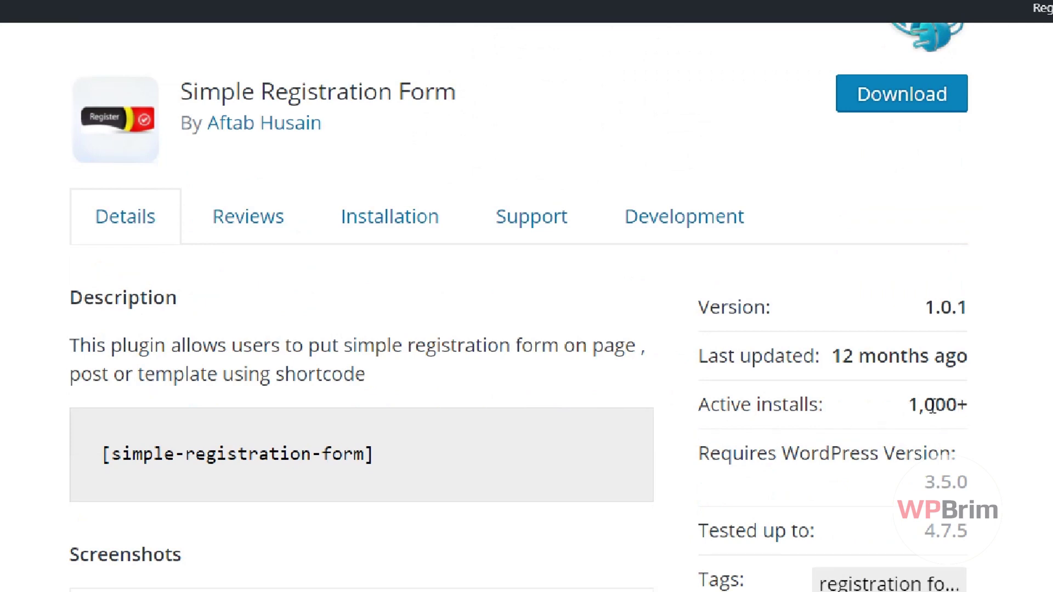
{"action": "scroll", "coordinate": [905, 410], "scroll_direction": "down", "scroll_amount": 4}
{"action": "scroll", "coordinate": [889, 411], "scroll_direction": "down", "scroll_amount": 1}
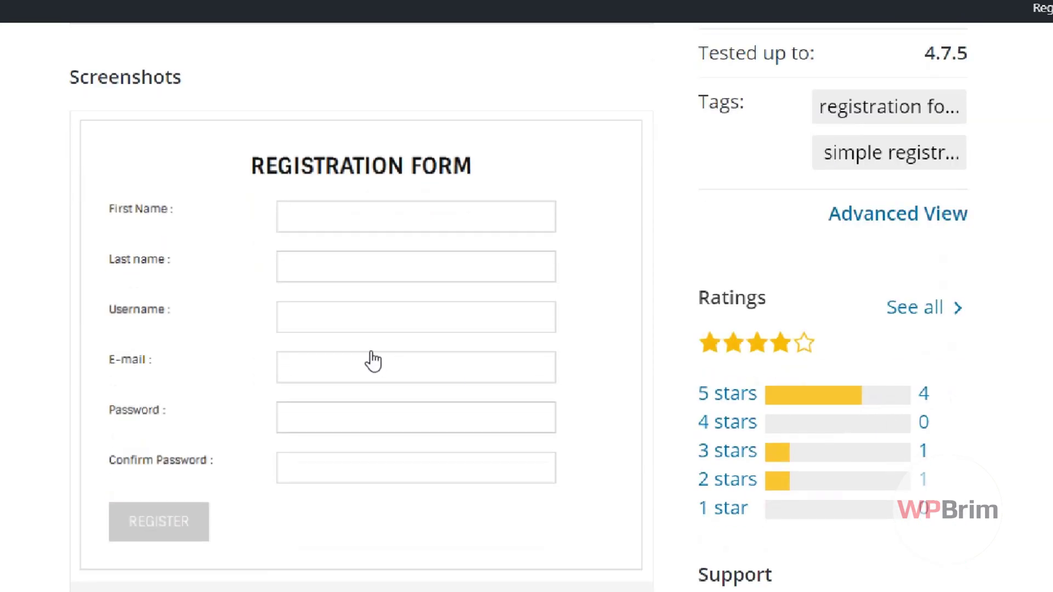
{"action": "scroll", "coordinate": [329, 343], "scroll_direction": "down", "scroll_amount": 3}
{"action": "scroll", "coordinate": [344, 281], "scroll_direction": "up", "scroll_amount": 3}
{"action": "left_click", "coordinate": [346, 407]}
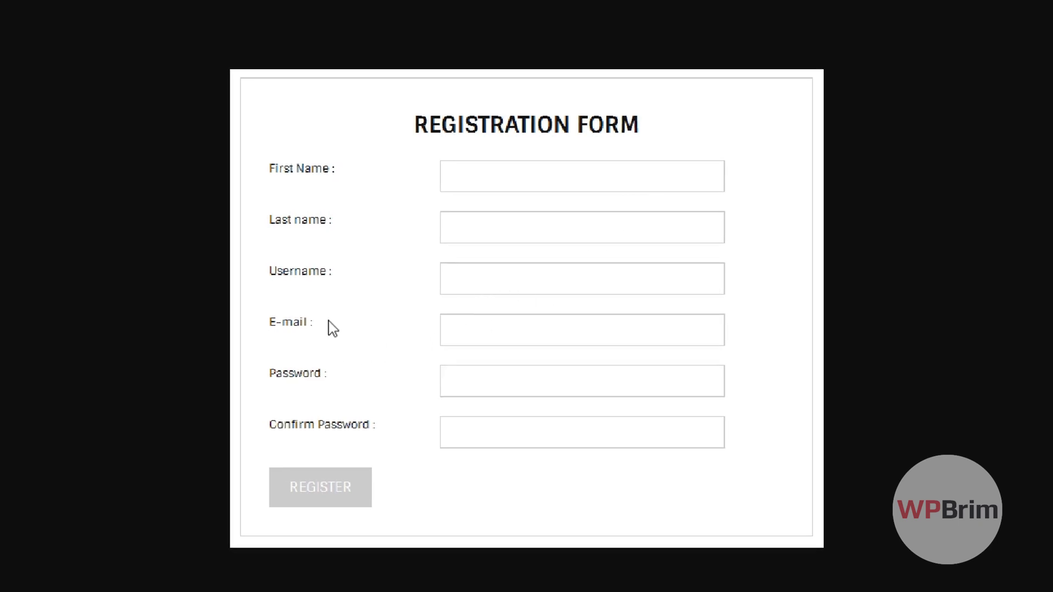
{"action": "left_click", "coordinate": [476, 14]}
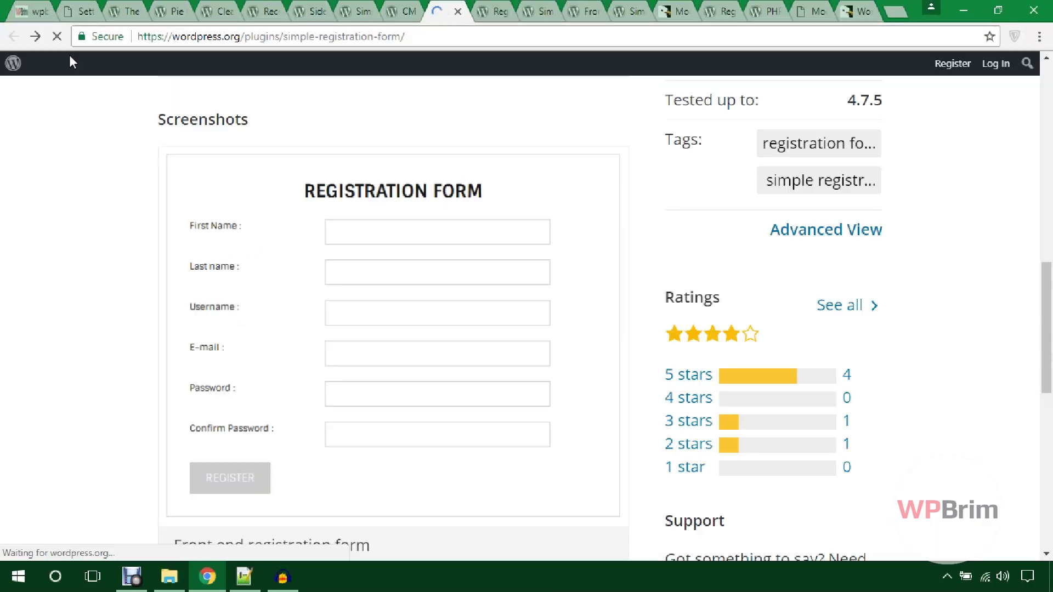
Scroll through RegistrationMagic's Forms Manager features on wordpress.org, then move to the site's admin All Forms page.
{"action": "left_click", "coordinate": [492, 17]}
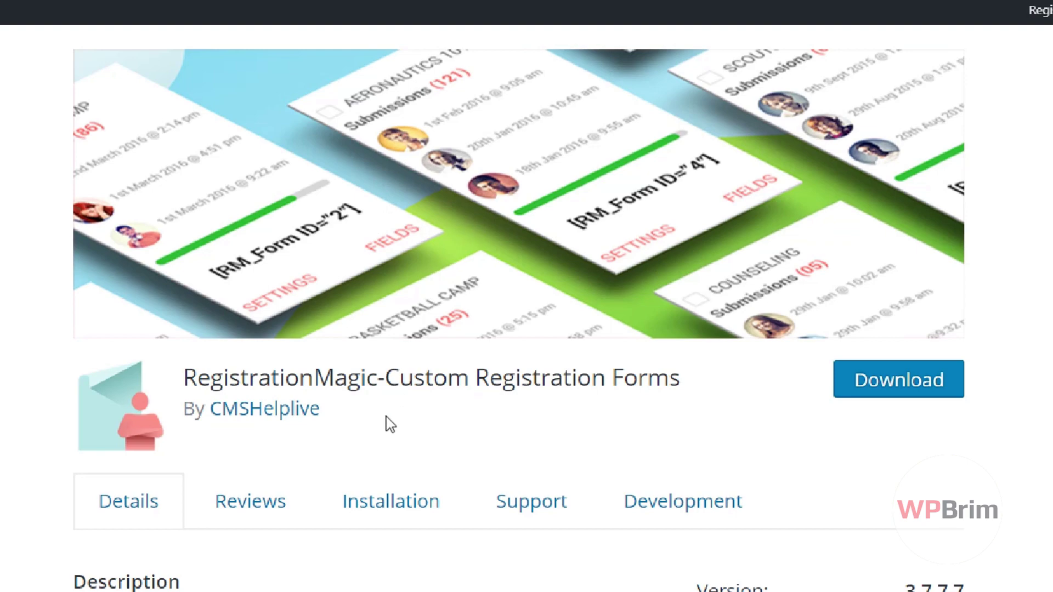
{"action": "scroll", "coordinate": [390, 424], "scroll_direction": "down", "scroll_amount": 20}
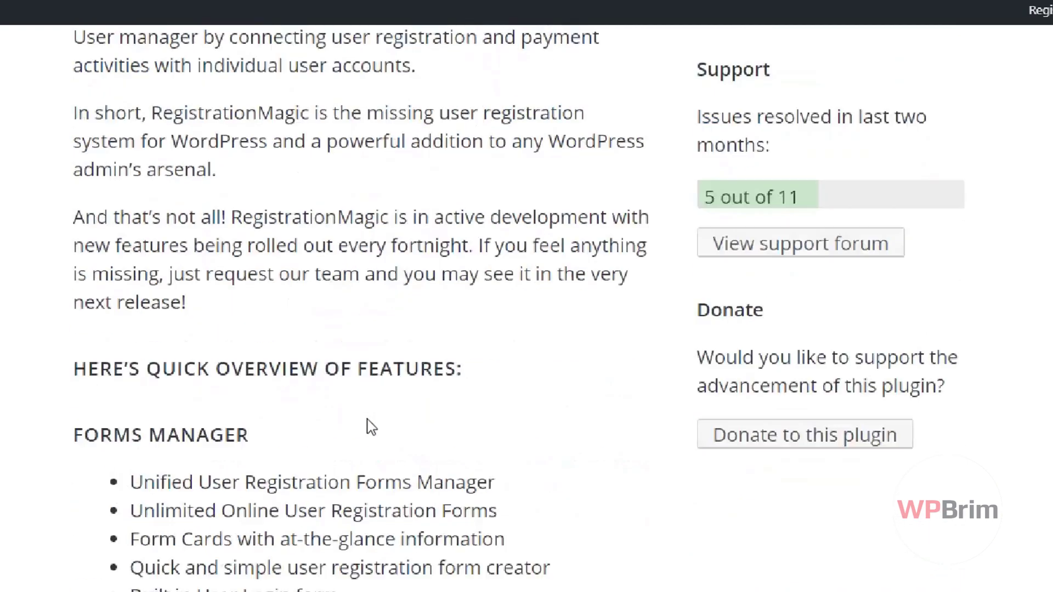
{"action": "scroll", "coordinate": [370, 427], "scroll_direction": "down", "scroll_amount": 5}
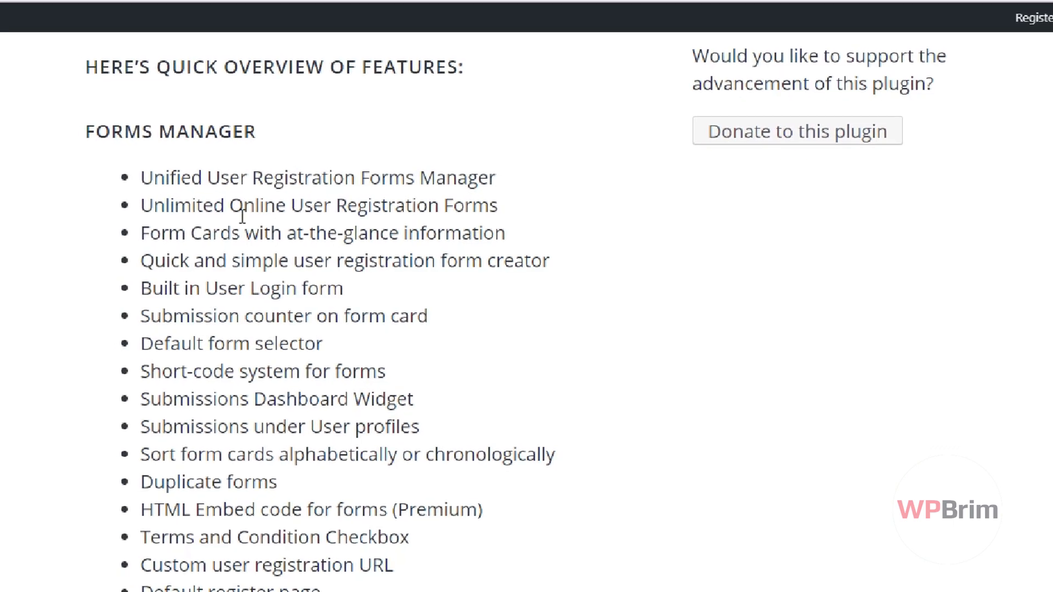
{"action": "scroll", "coordinate": [233, 196], "scroll_direction": "down", "scroll_amount": 2}
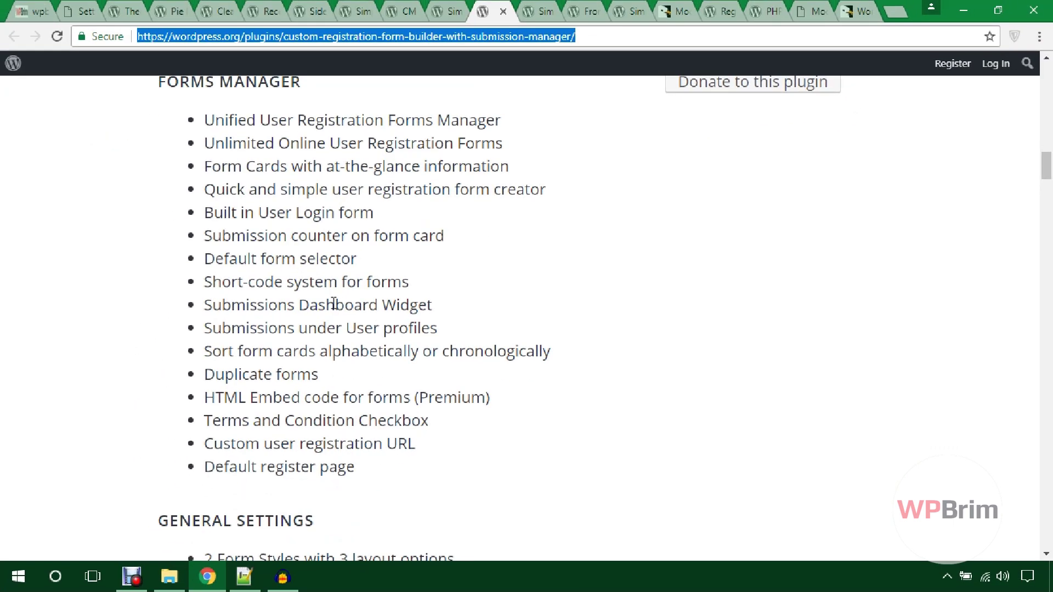
{"action": "key", "text": "ctrl+2"}
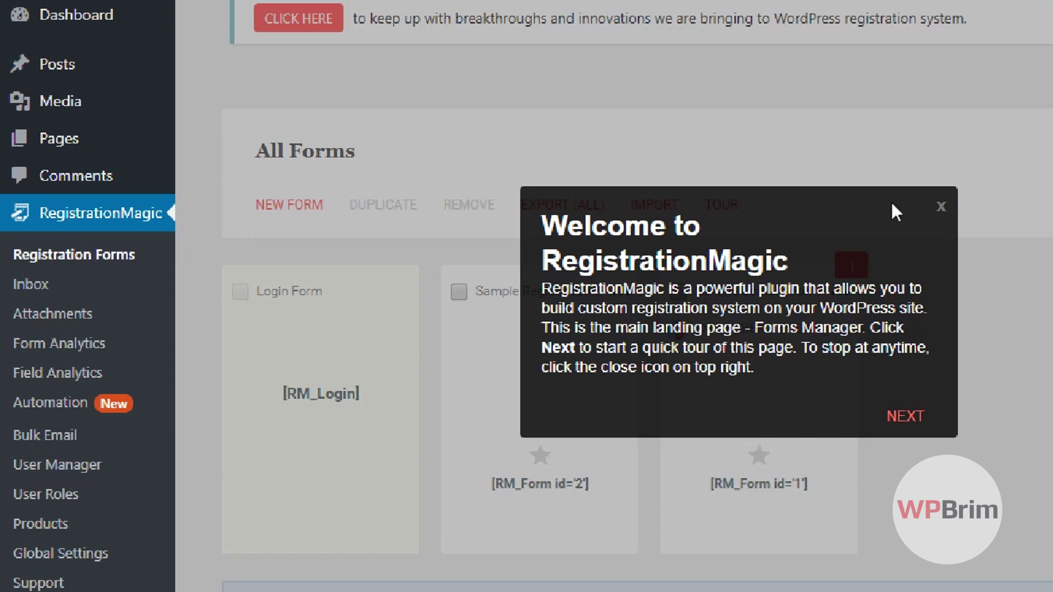
Close the RegistrationMagic welcome tour and go to the plugin's Global Settings page.
{"action": "left_click", "coordinate": [940, 207]}
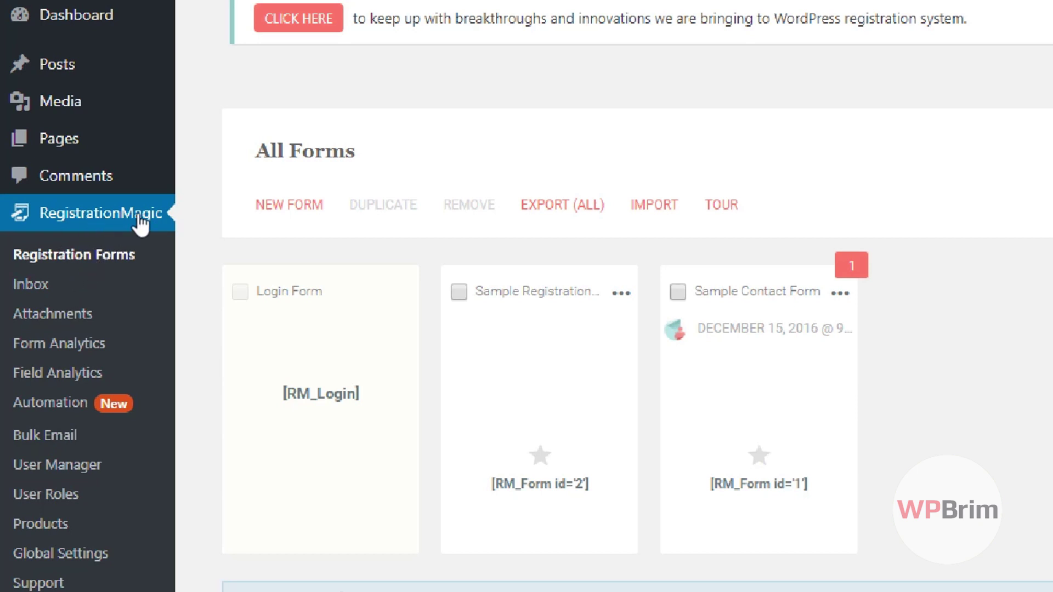
{"action": "scroll", "coordinate": [11, 378], "scroll_direction": "down", "scroll_amount": 1}
{"action": "left_click", "coordinate": [60, 489]}
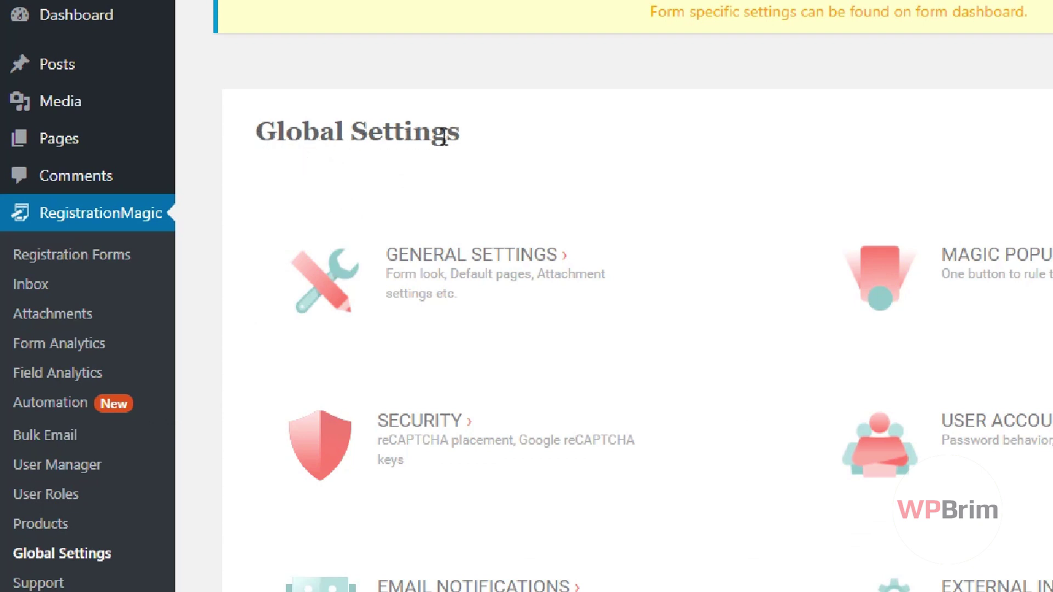
Scroll through the Global Settings cards, including General Settings and Security, and back up.
{"action": "scroll", "coordinate": [550, 276], "scroll_direction": "down", "scroll_amount": 5}
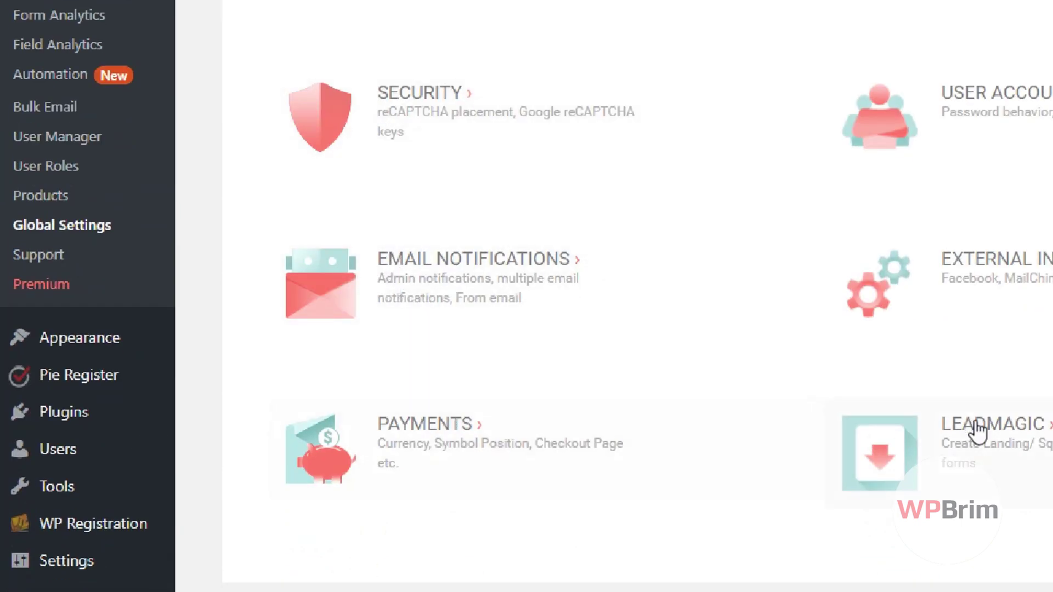
{"action": "scroll", "coordinate": [978, 455], "scroll_direction": "up", "scroll_amount": 5}
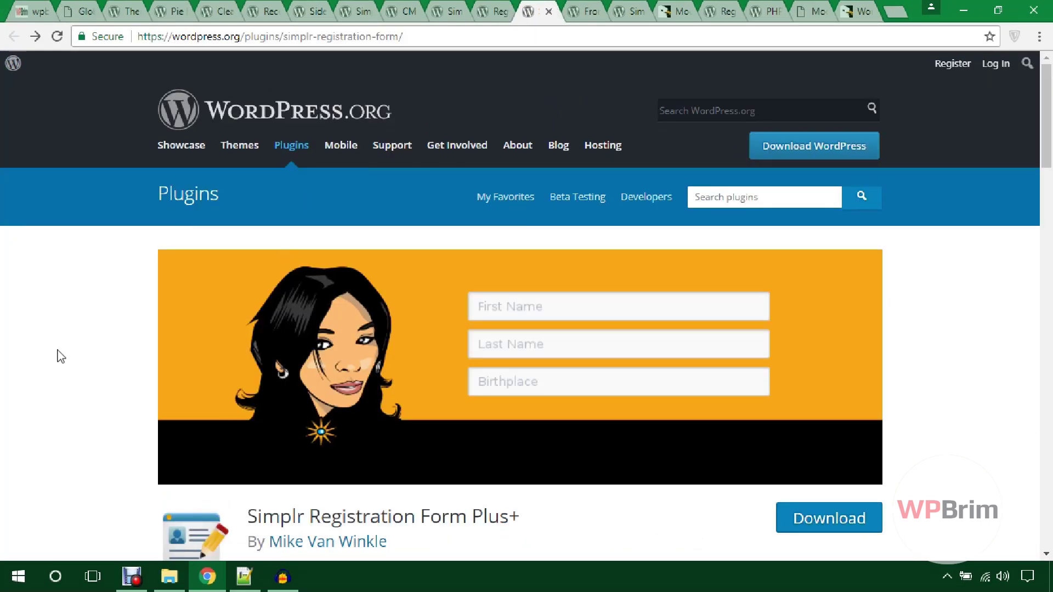
Scroll down the Simplr Registration Form Plus+ page to its screenshots.
{"action": "scroll", "coordinate": [218, 345], "scroll_direction": "down", "scroll_amount": 1}
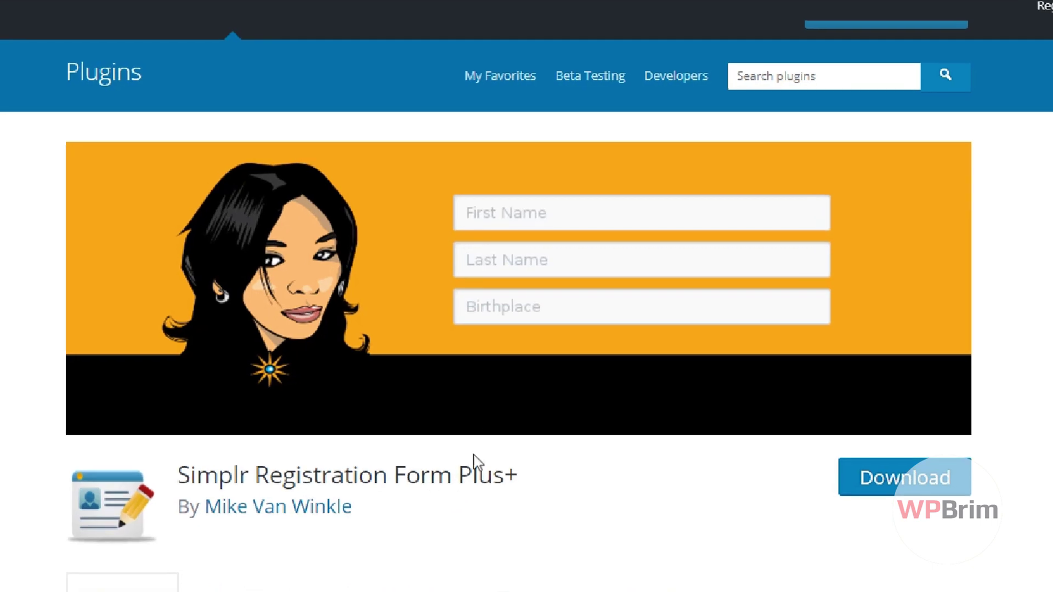
{"action": "scroll", "coordinate": [488, 434], "scroll_direction": "down", "scroll_amount": 2}
{"action": "scroll", "coordinate": [488, 434], "scroll_direction": "up", "scroll_amount": 1}
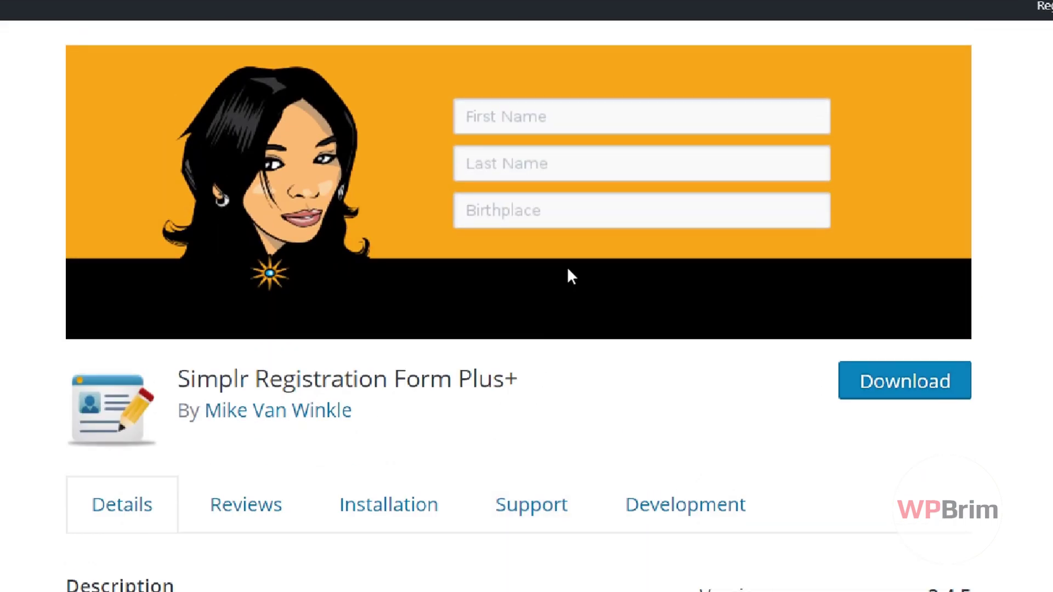
{"action": "scroll", "coordinate": [568, 270], "scroll_direction": "down", "scroll_amount": 4}
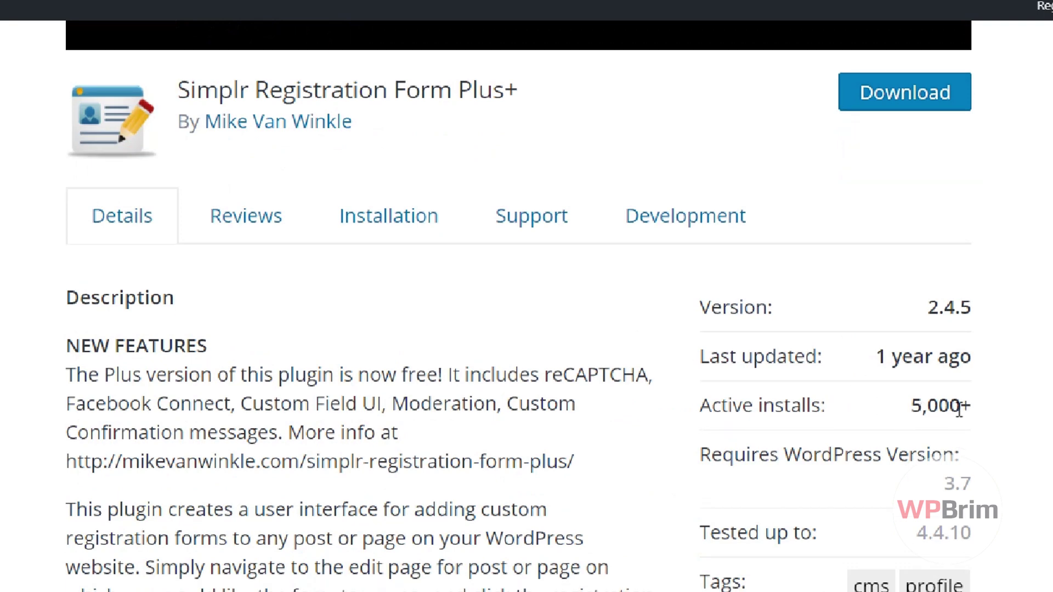
{"action": "scroll", "coordinate": [958, 409], "scroll_direction": "down", "scroll_amount": 7}
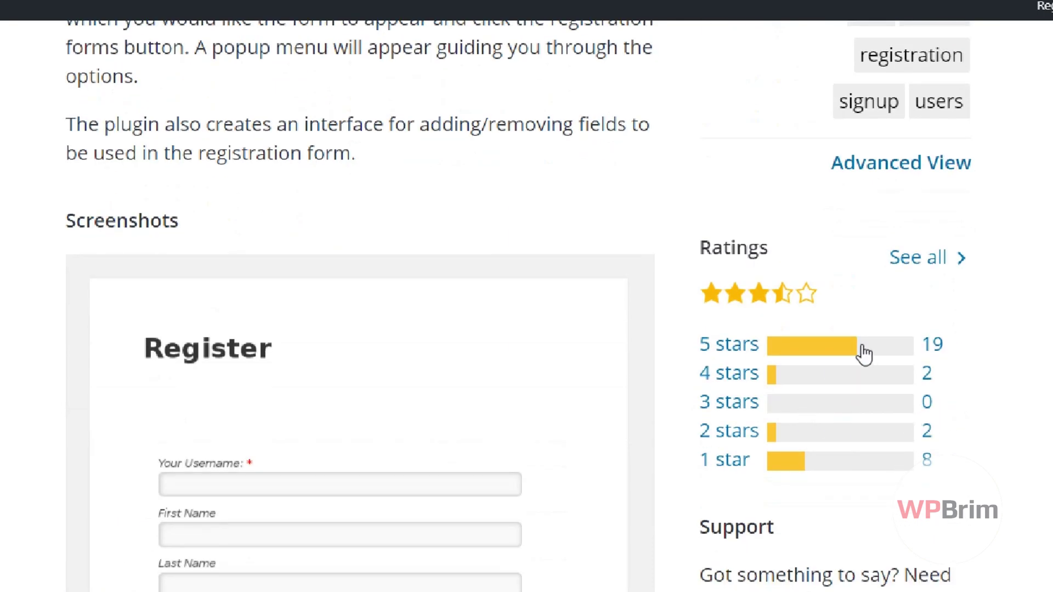
{"action": "scroll", "coordinate": [818, 356], "scroll_direction": "down", "scroll_amount": 4}
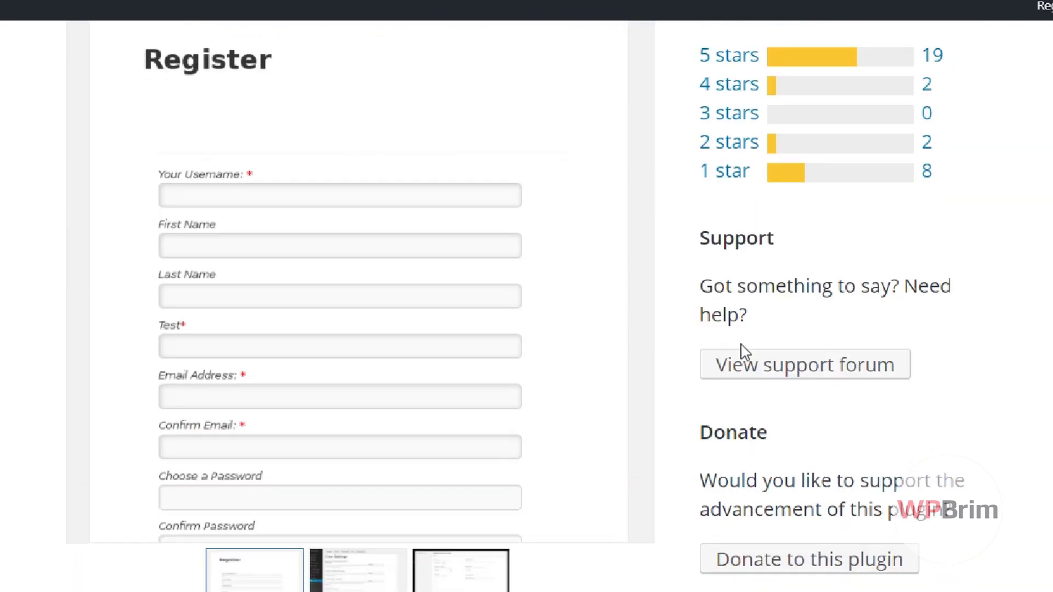
View the Register and settings screenshots enlarged, then bring up the Frontend Registration – Contact Form 7 page.
{"action": "left_click", "coordinate": [280, 345]}
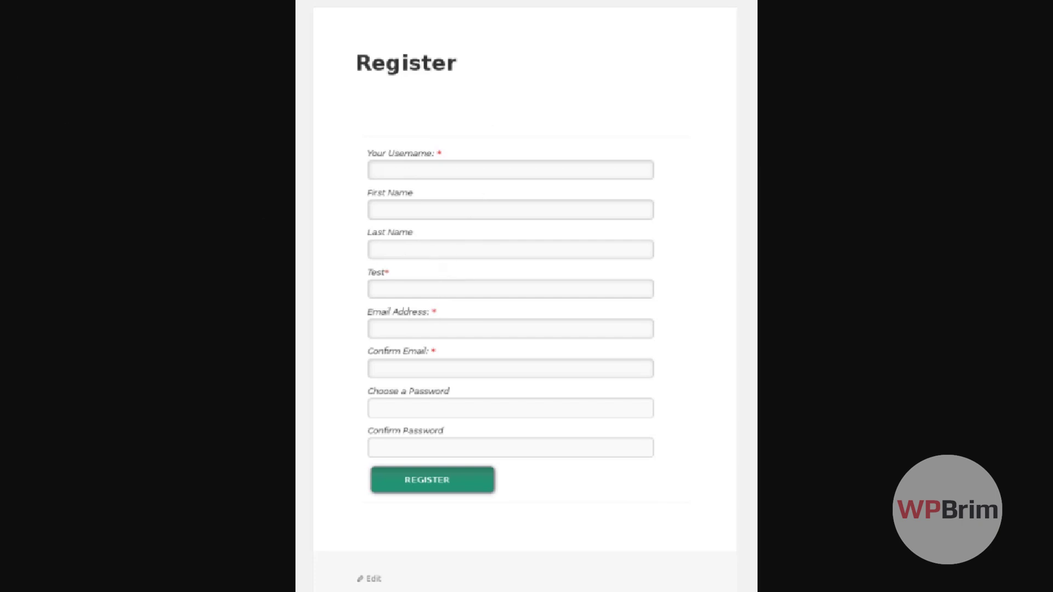
{"action": "key", "text": "Escape"}
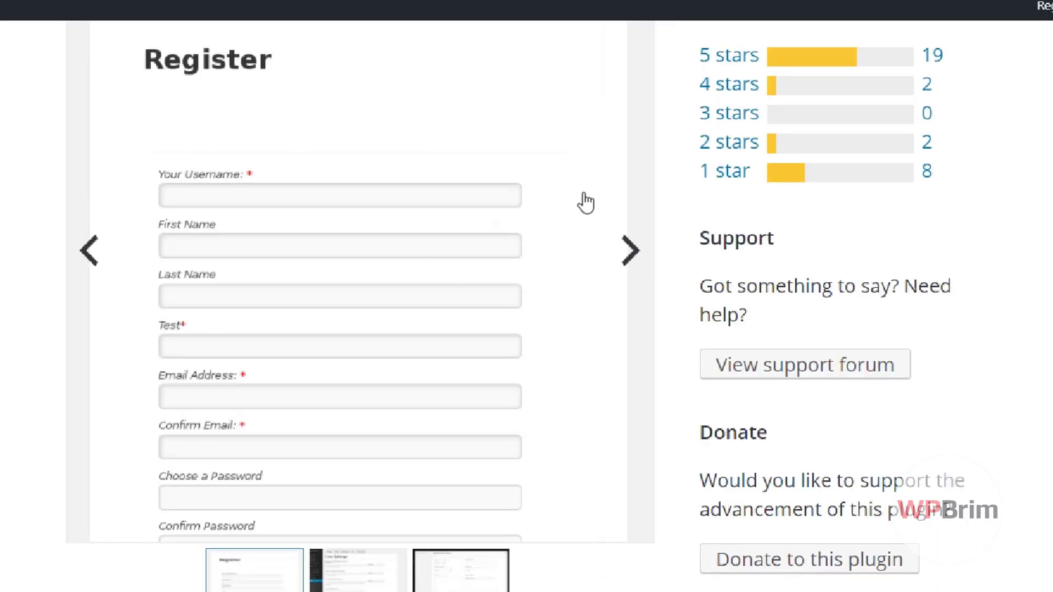
{"action": "scroll", "coordinate": [585, 203], "scroll_direction": "down", "scroll_amount": 7}
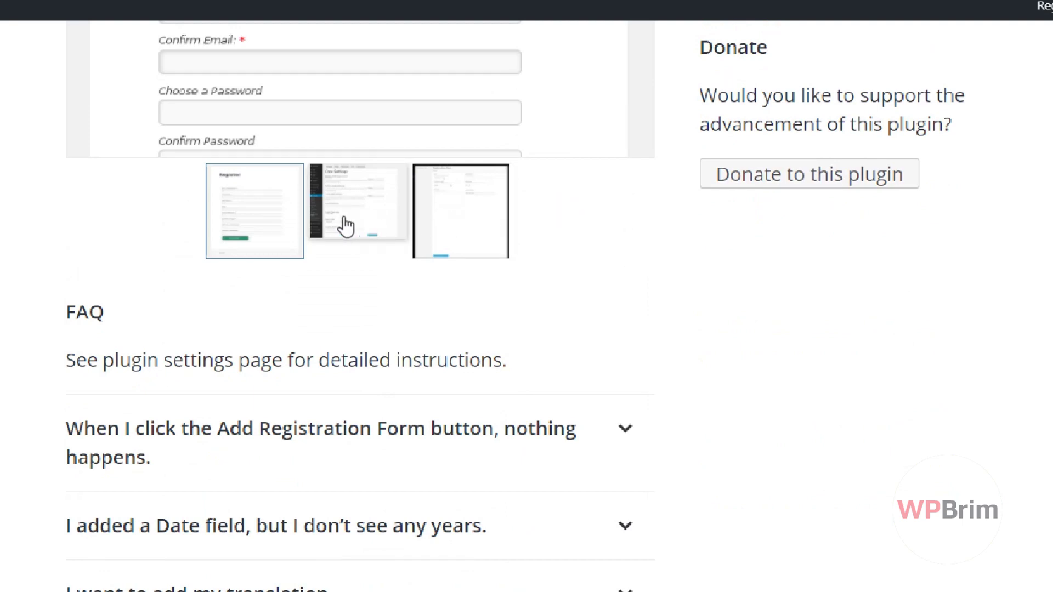
{"action": "left_click", "coordinate": [345, 225]}
{"action": "scroll", "coordinate": [392, 230], "scroll_direction": "up", "scroll_amount": 5}
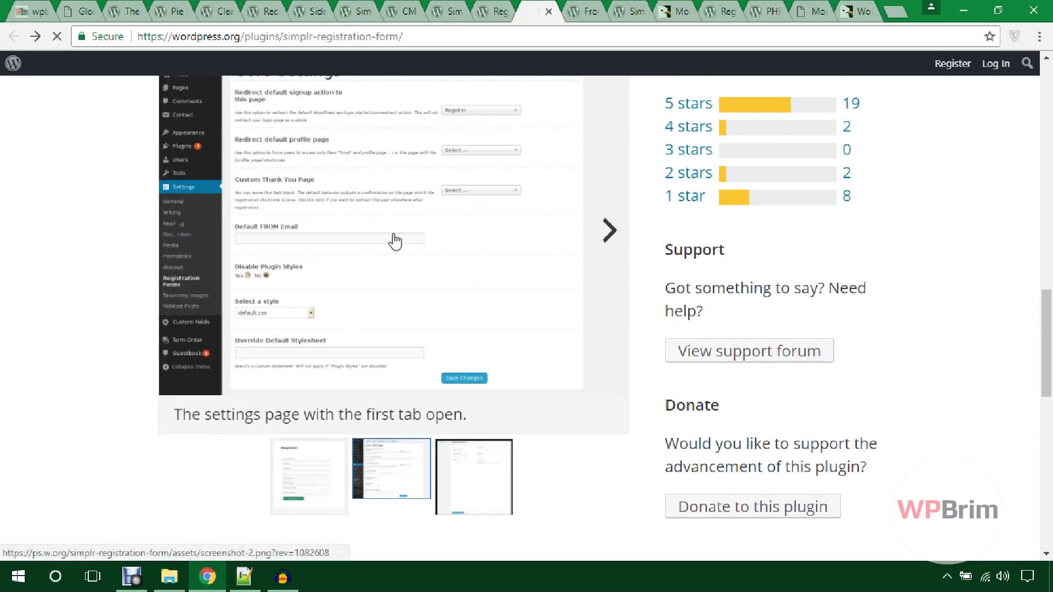
{"action": "left_click", "coordinate": [395, 241]}
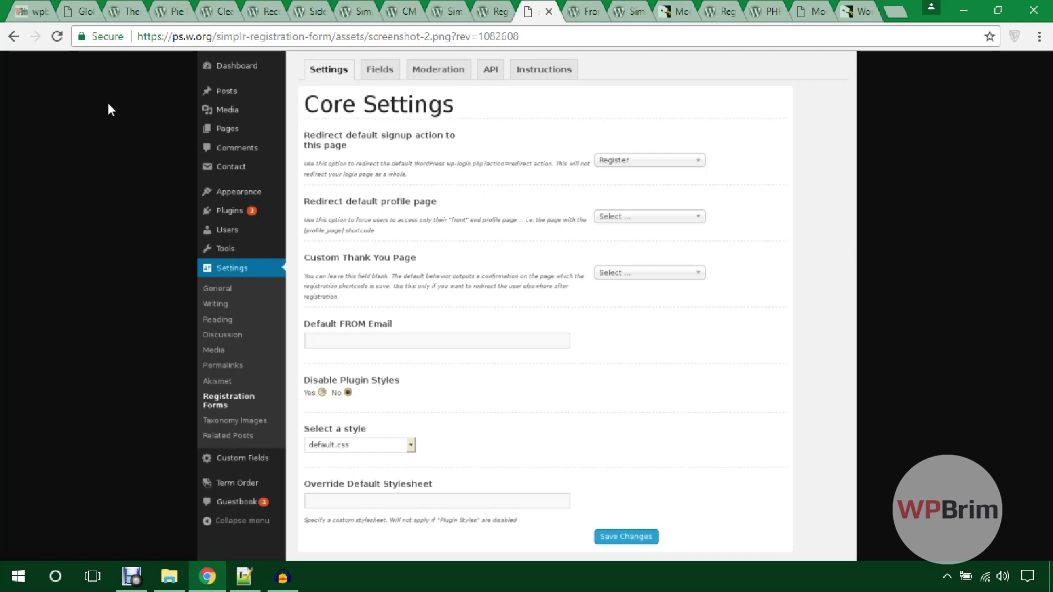
{"action": "left_click", "coordinate": [13, 37]}
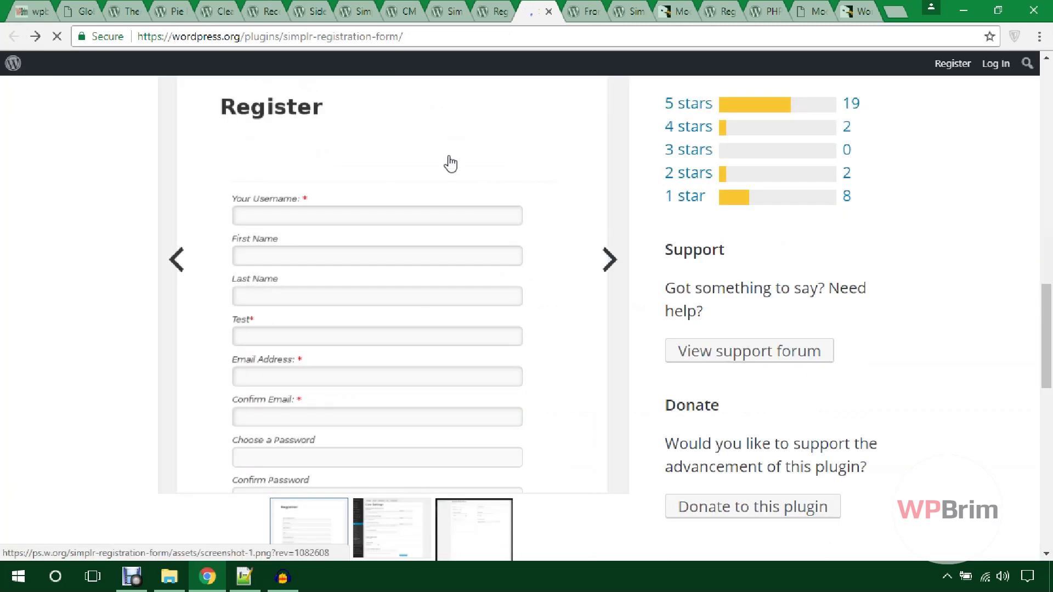
{"action": "scroll", "coordinate": [553, 177], "scroll_direction": "up", "scroll_amount": 15}
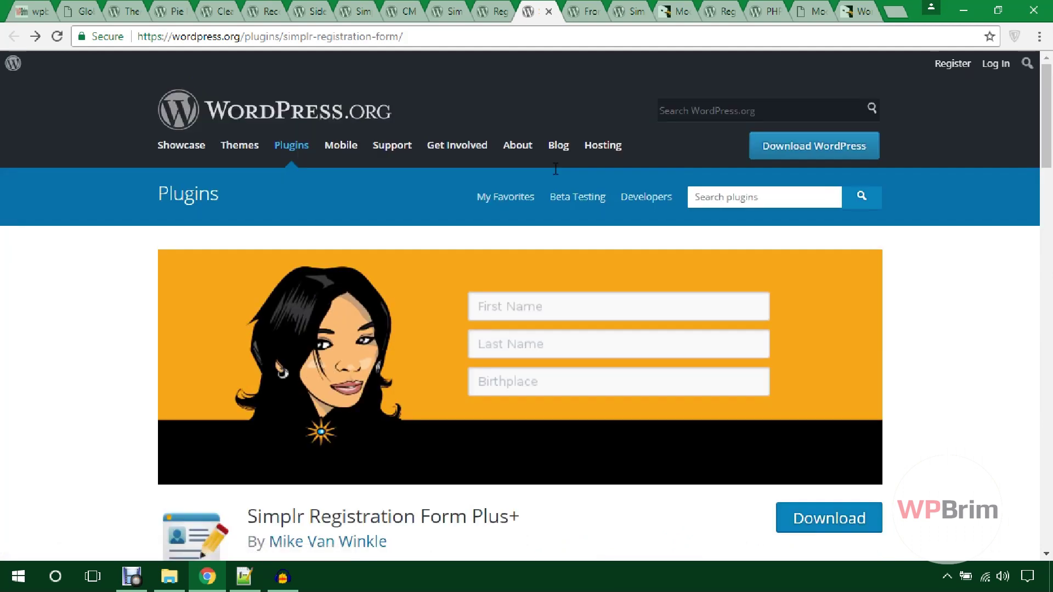
{"action": "left_click", "coordinate": [580, 11]}
Highlight the words 'Contact Form 7' in the Frontend Registration plugin title.
{"action": "scroll", "coordinate": [447, 294], "scroll_direction": "down", "scroll_amount": 3}
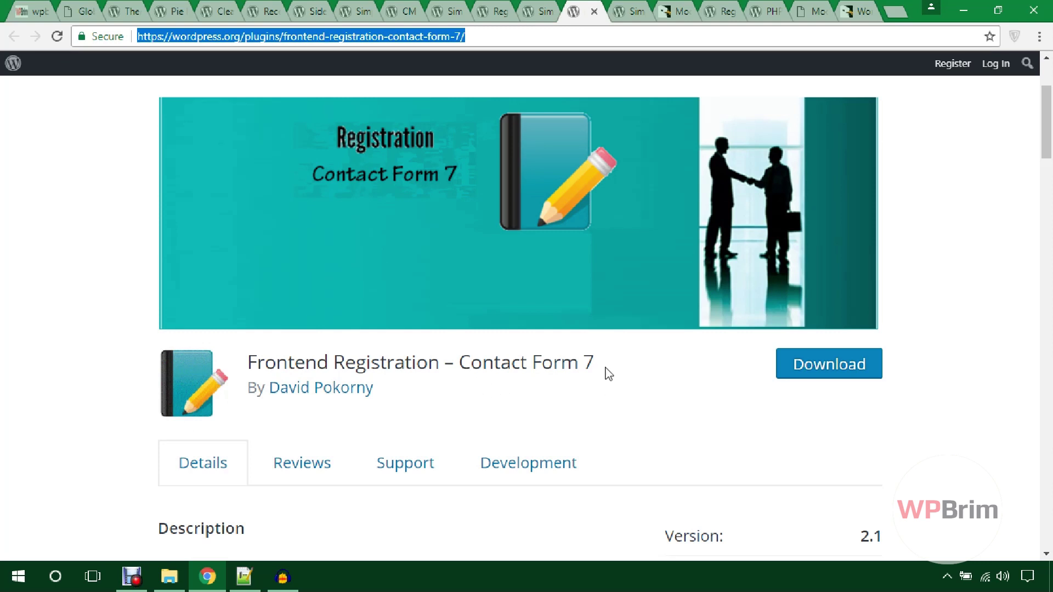
{"action": "left_click_drag", "start_coordinate": [607, 374], "coordinate": [459, 362]}
{"action": "left_click_drag", "start_coordinate": [620, 372], "coordinate": [458, 369]}
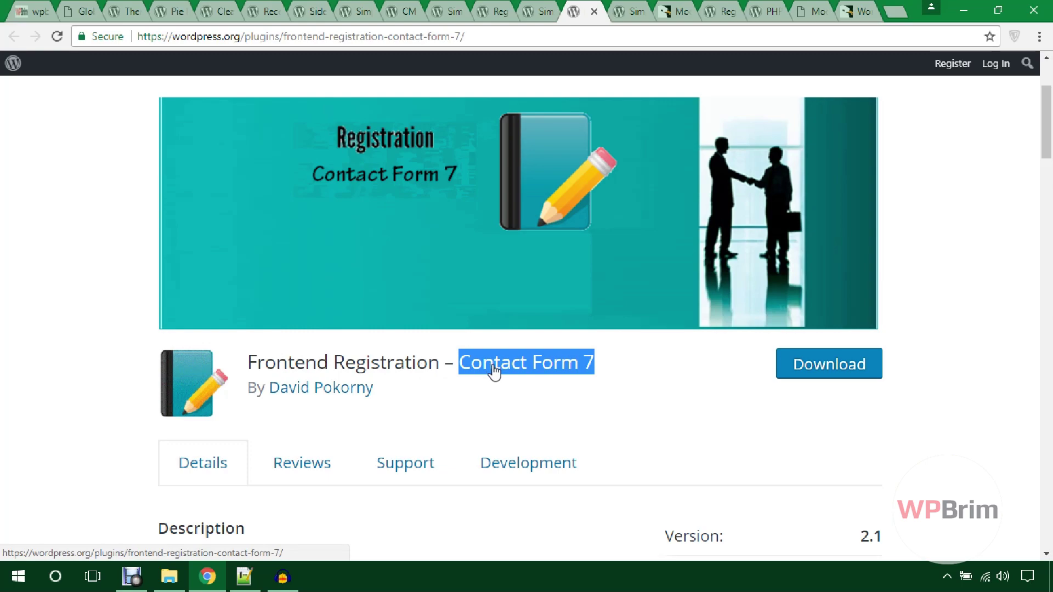
Review the feature list and full-size user role settings screenshot, then return to the page top.
{"action": "scroll", "coordinate": [494, 370], "scroll_direction": "down", "scroll_amount": 7}
{"action": "scroll", "coordinate": [495, 372], "scroll_direction": "down", "scroll_amount": 20}
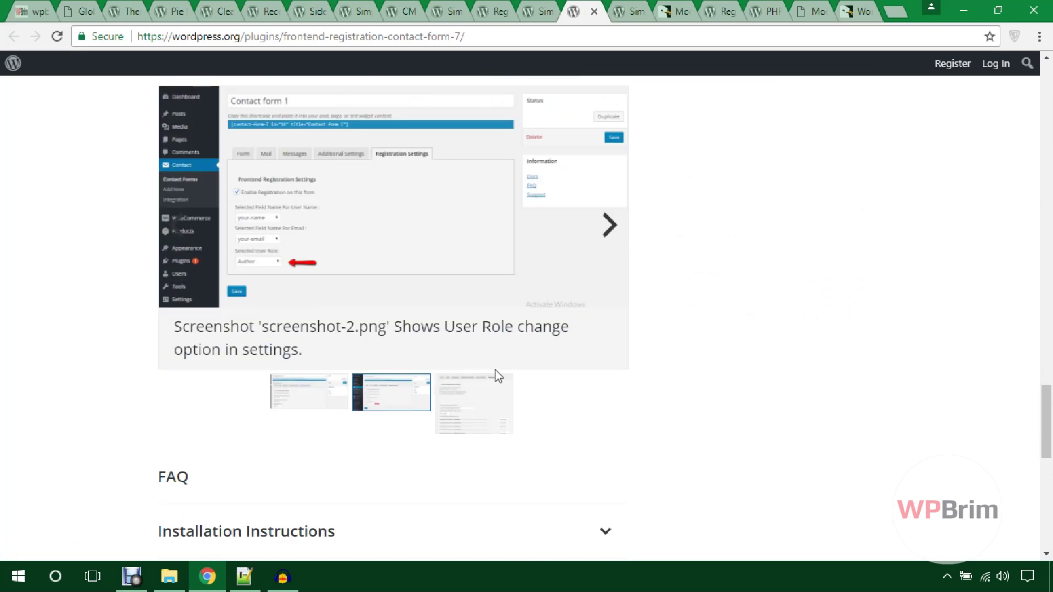
{"action": "scroll", "coordinate": [419, 296], "scroll_direction": "up", "scroll_amount": 1}
{"action": "left_click", "coordinate": [367, 301]}
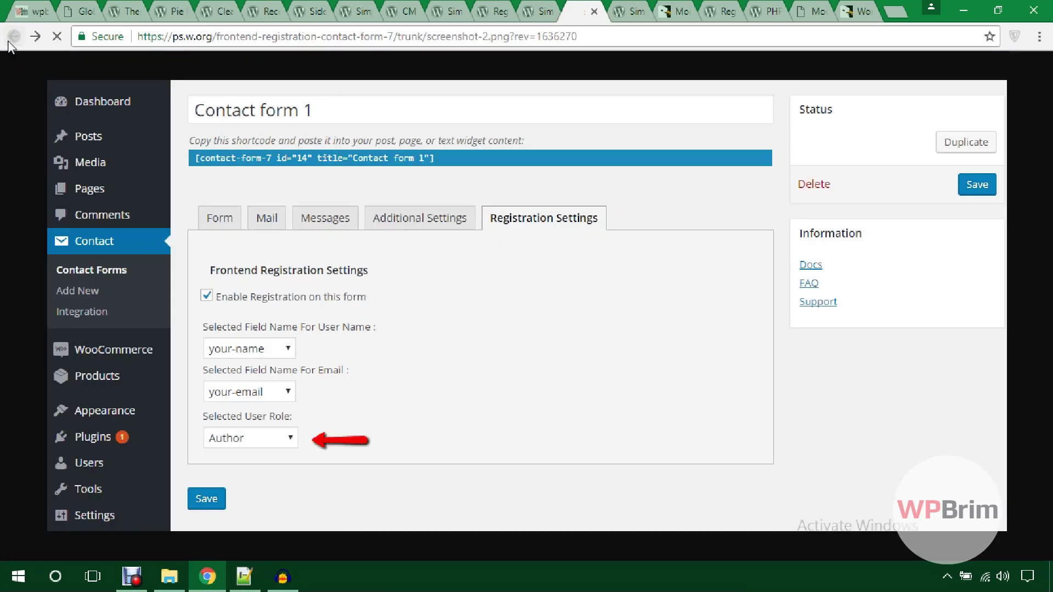
{"action": "left_click", "coordinate": [13, 38]}
{"action": "scroll", "coordinate": [696, 247], "scroll_direction": "up", "scroll_amount": 15}
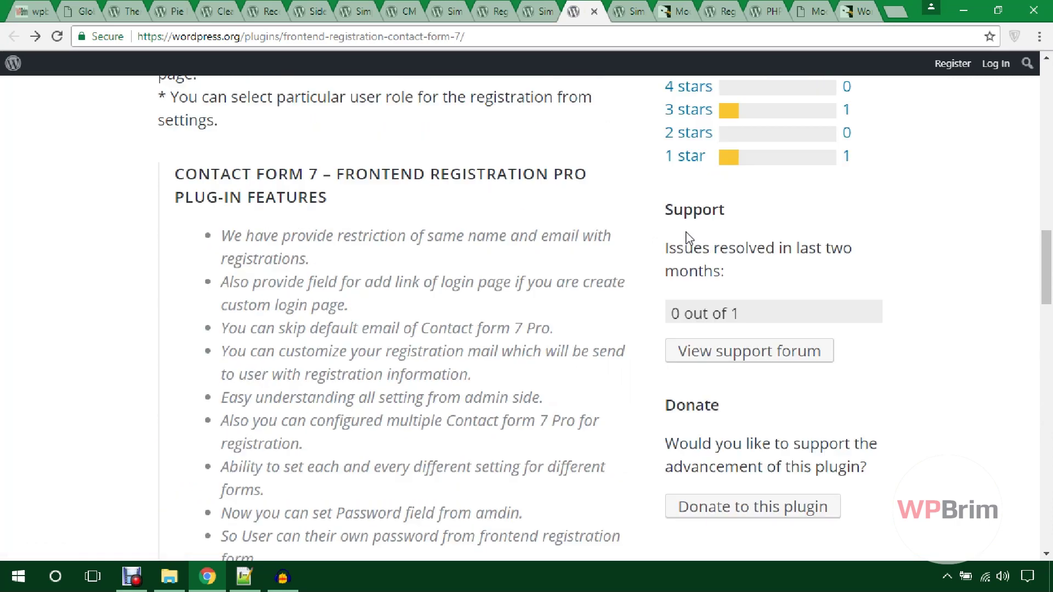
{"action": "scroll", "coordinate": [687, 235], "scroll_direction": "up", "scroll_amount": 8}
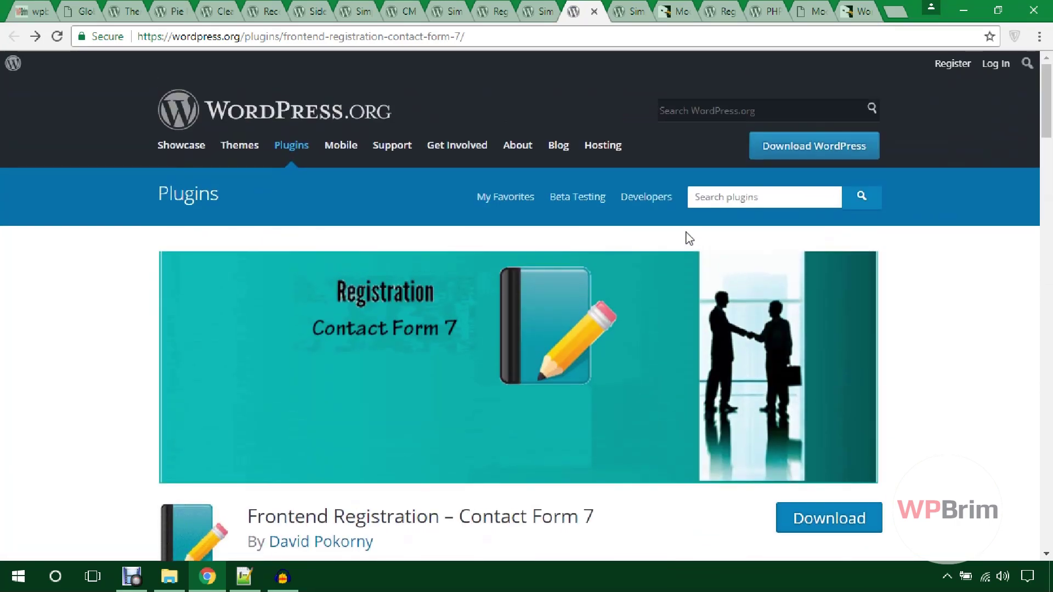
View a Simple User Registration settings screenshot full size, then move on to the Modal Login page.
{"action": "left_click", "coordinate": [625, 17]}
{"action": "scroll", "coordinate": [447, 291], "scroll_direction": "down", "scroll_amount": 1}
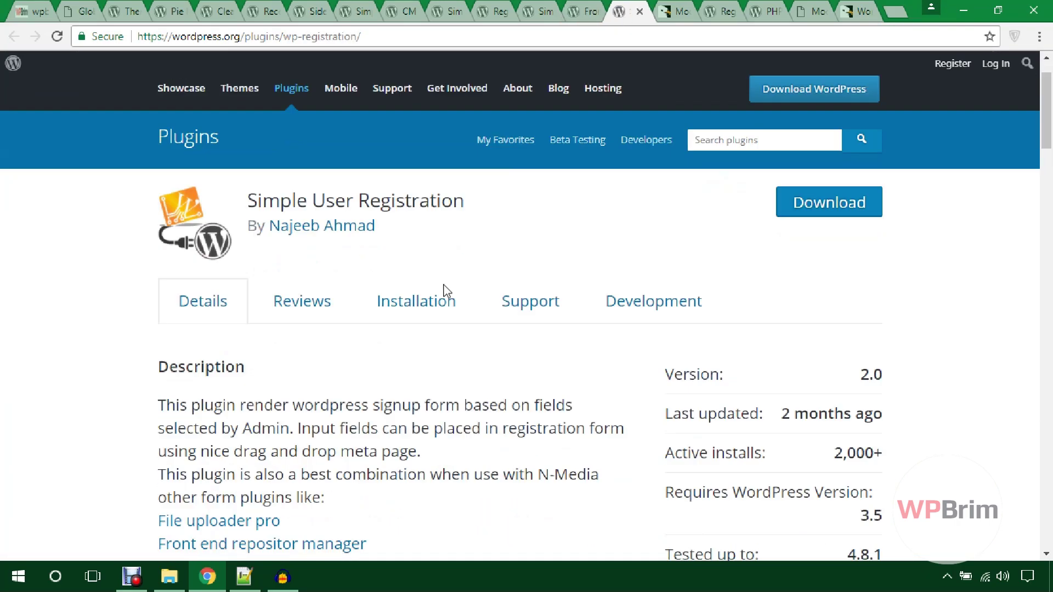
{"action": "scroll", "coordinate": [447, 290], "scroll_direction": "down", "scroll_amount": 20}
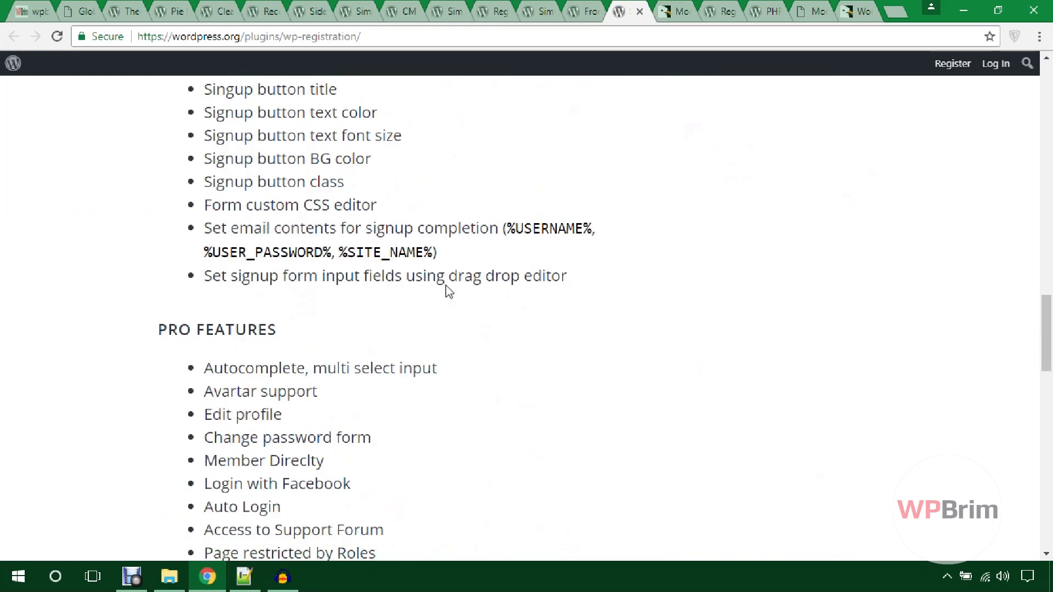
{"action": "scroll", "coordinate": [449, 291], "scroll_direction": "down", "scroll_amount": 11}
{"action": "scroll", "coordinate": [429, 275], "scroll_direction": "up", "scroll_amount": 4}
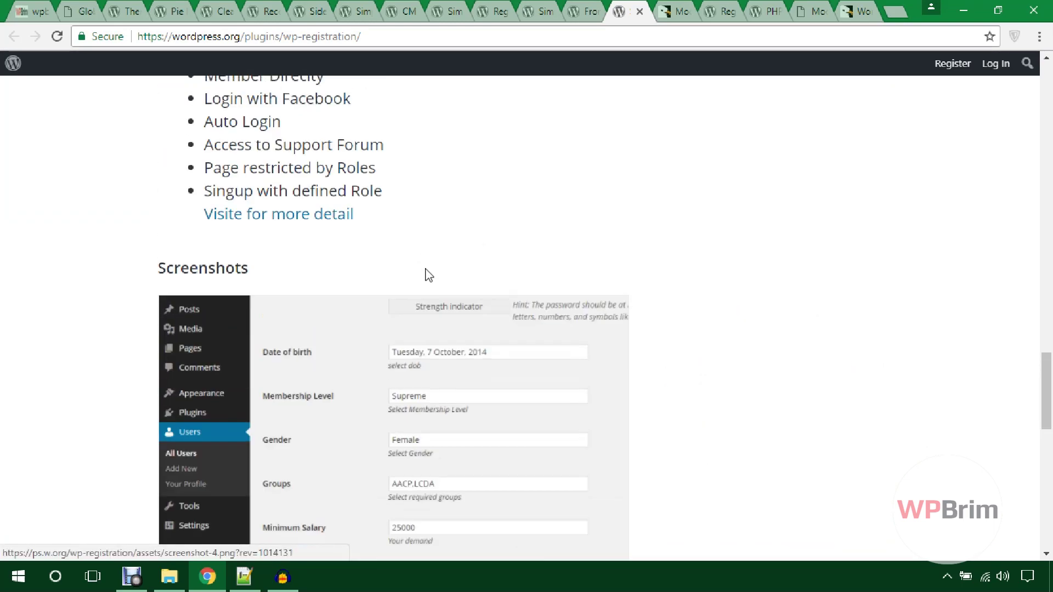
{"action": "left_click", "coordinate": [411, 419]}
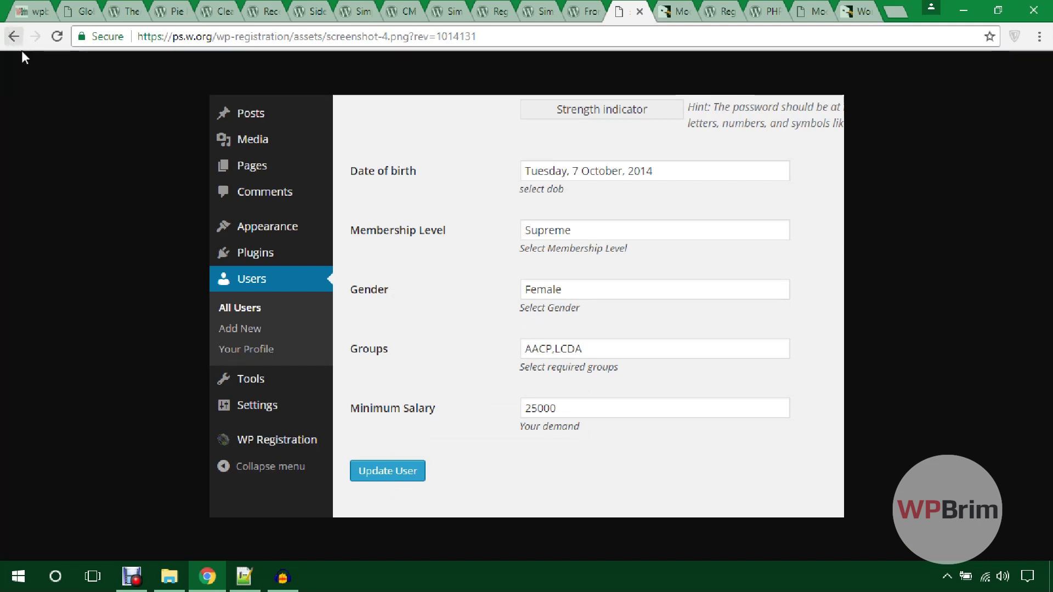
{"action": "left_click", "coordinate": [14, 37]}
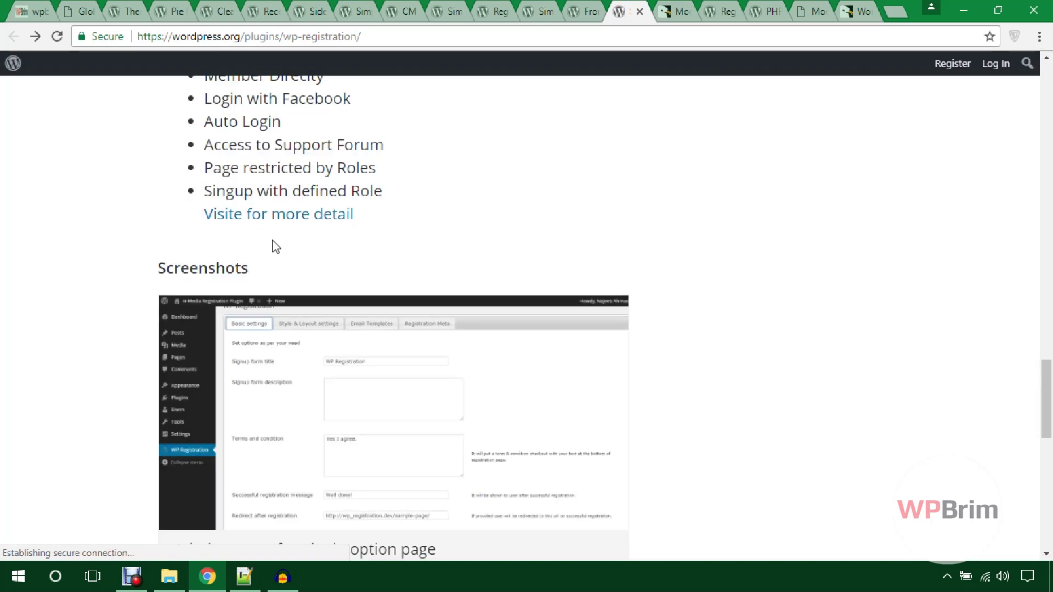
{"action": "scroll", "coordinate": [460, 351], "scroll_direction": "down", "scroll_amount": 6}
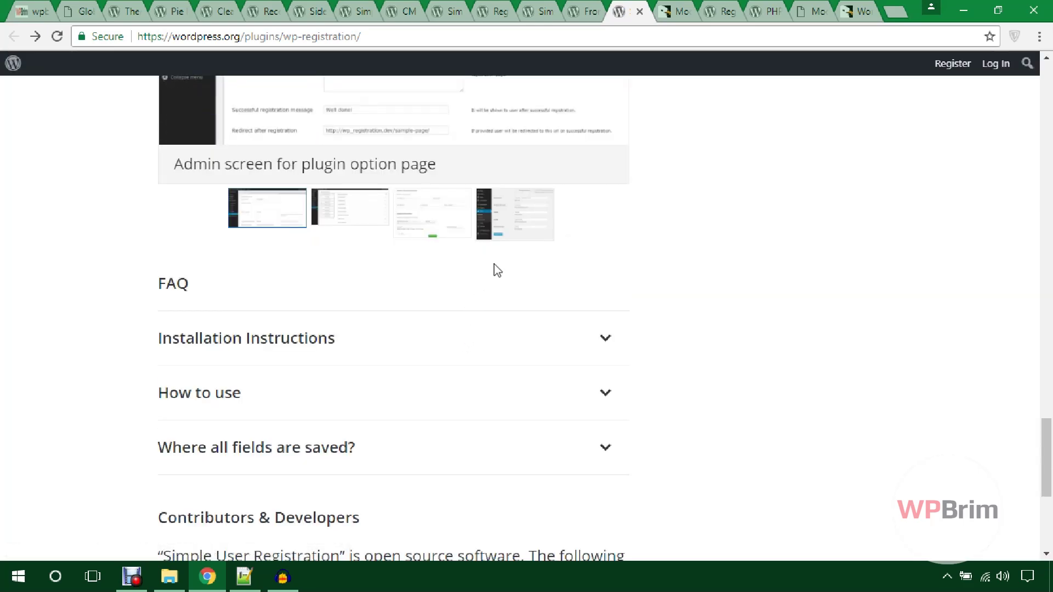
{"action": "key", "text": "ctrl+Tab"}
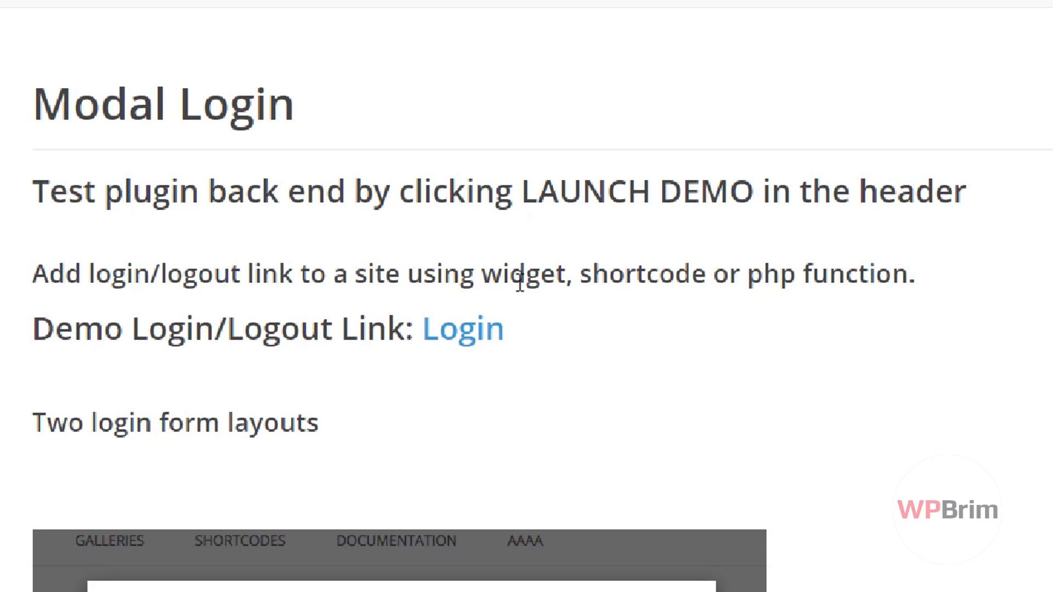
Try the Modal Login demo's login, register and lost-password forms, then go to Registrations for WooCommerce.
{"action": "left_click", "coordinate": [465, 337]}
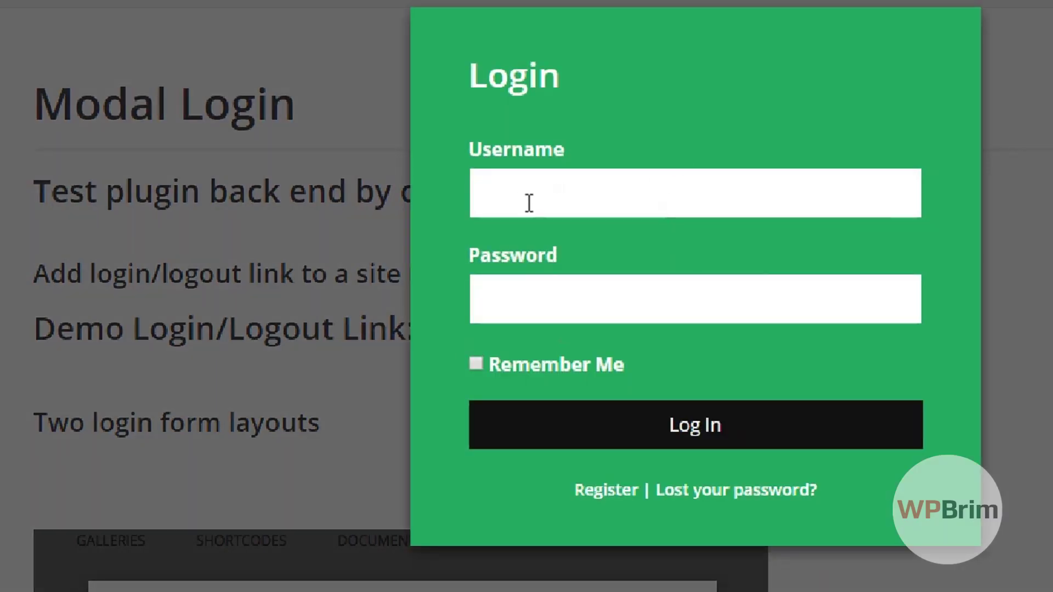
{"action": "left_click", "coordinate": [610, 491]}
{"action": "left_click", "coordinate": [694, 433]}
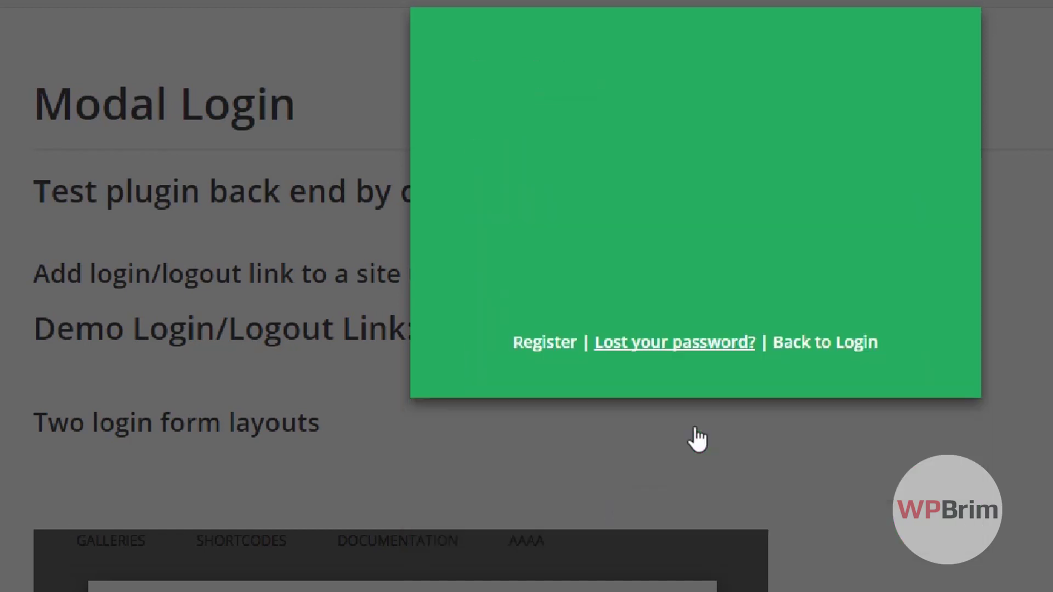
{"action": "left_click", "coordinate": [813, 349]}
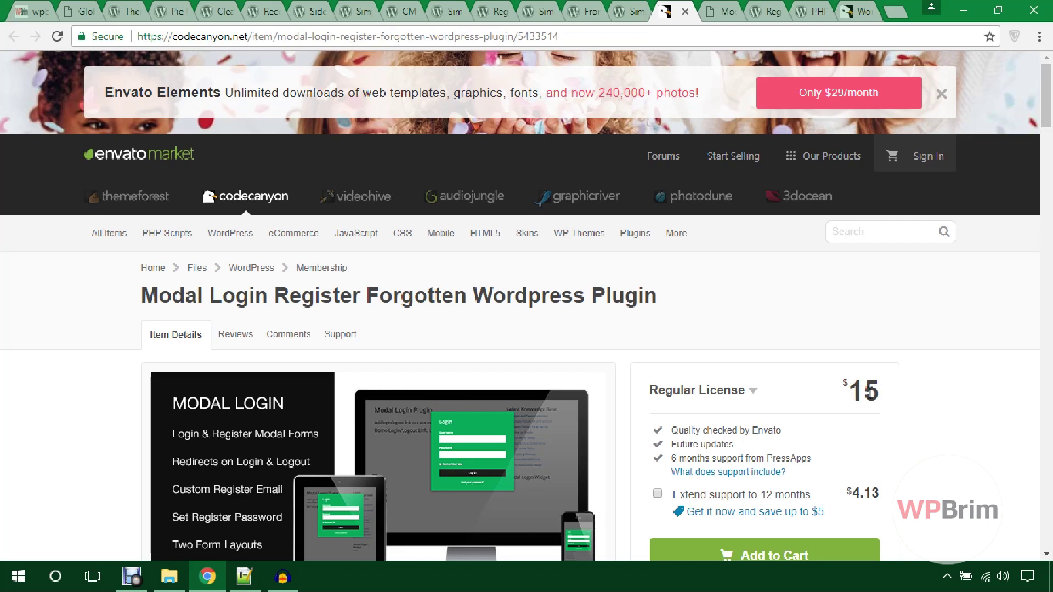
{"action": "left_click", "coordinate": [760, 11]}
{"action": "scroll", "coordinate": [551, 309], "scroll_direction": "up", "scroll_amount": 20}
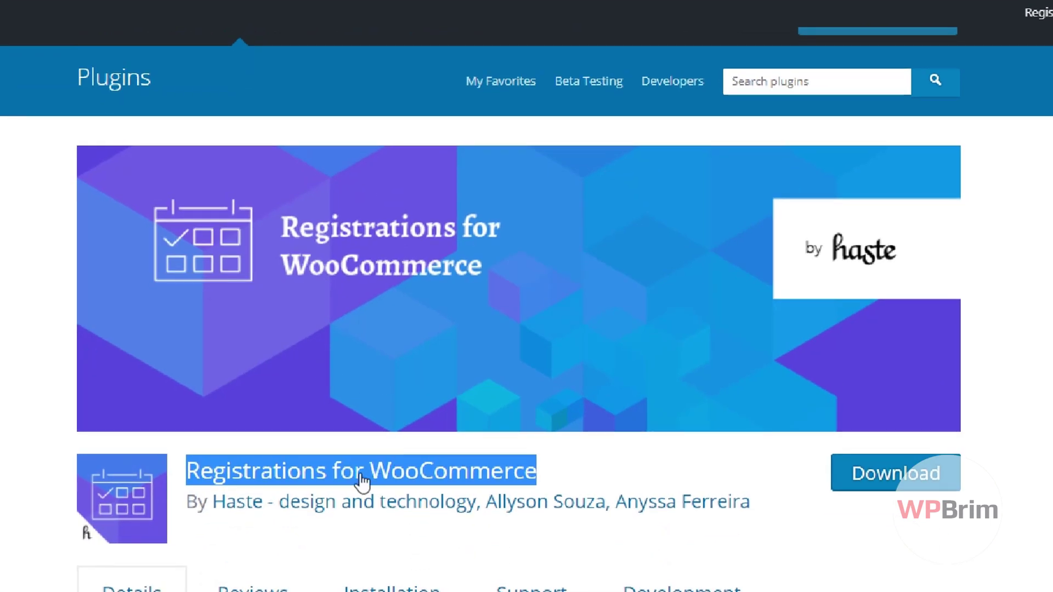
{"action": "scroll", "coordinate": [359, 482], "scroll_direction": "down", "scroll_amount": 5}
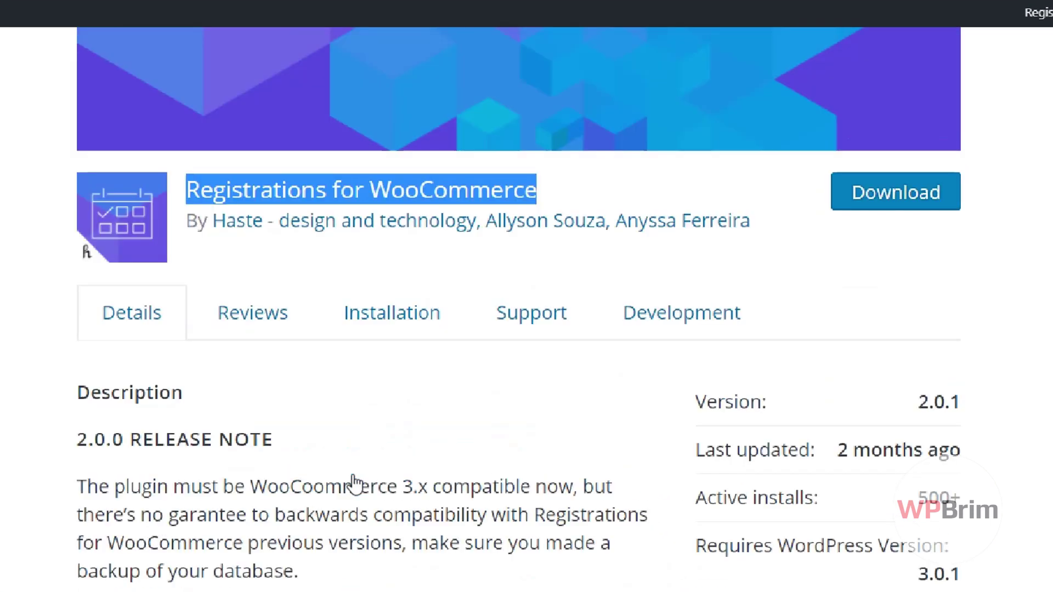
{"action": "scroll", "coordinate": [287, 362], "scroll_direction": "down", "scroll_amount": 4}
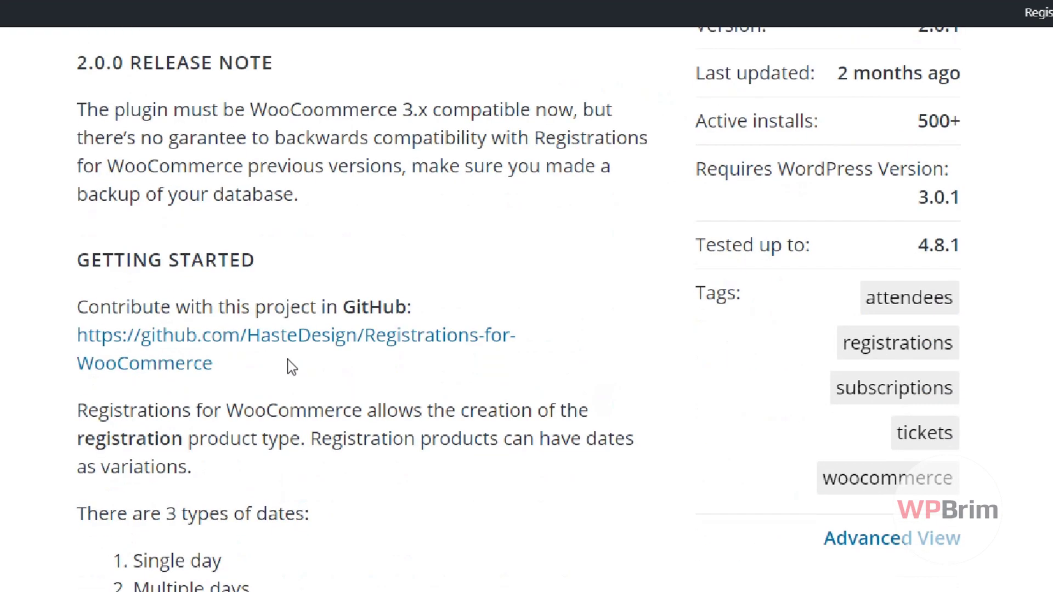
{"action": "scroll", "coordinate": [287, 363], "scroll_direction": "down", "scroll_amount": 3}
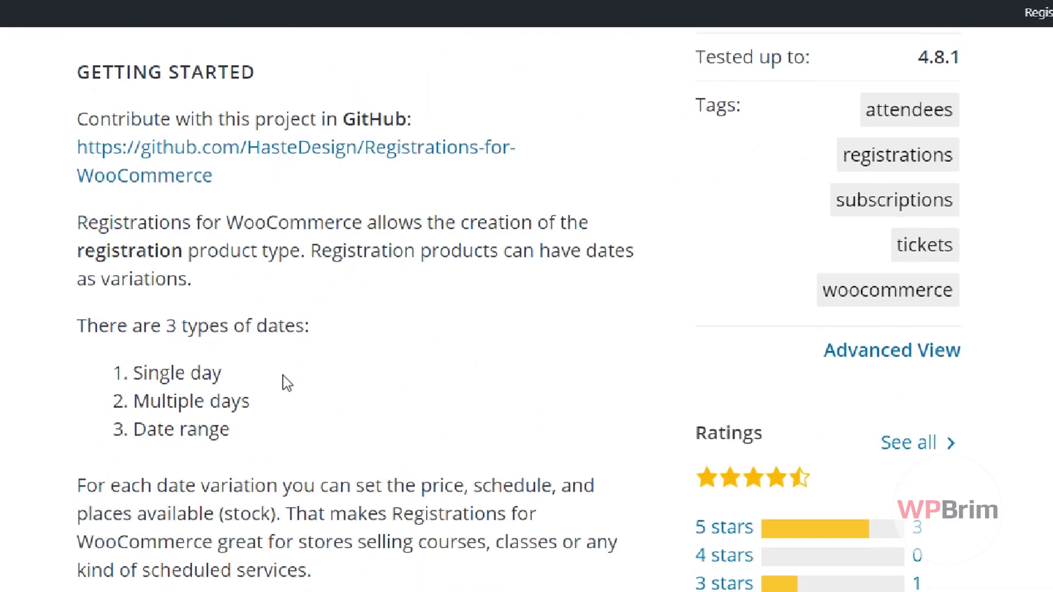
{"action": "scroll", "coordinate": [287, 383], "scroll_direction": "up", "scroll_amount": 12}
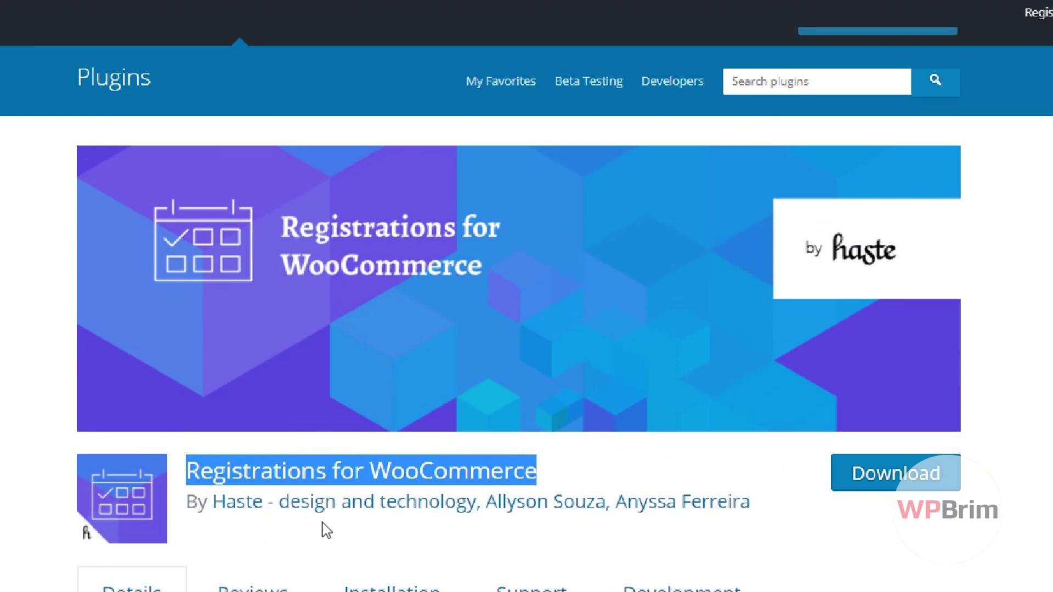
{"action": "left_click", "coordinate": [327, 546]}
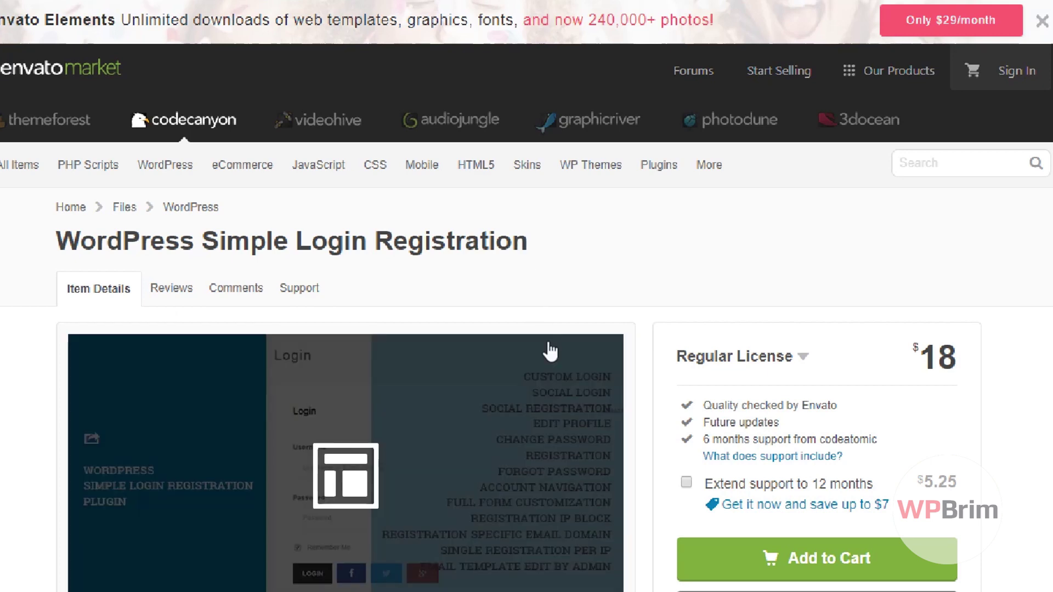
Scroll through WordPress Simple Login Registration's screenshots and features, back up to its $18 Regular License.
{"action": "scroll", "coordinate": [550, 352], "scroll_direction": "down", "scroll_amount": 2}
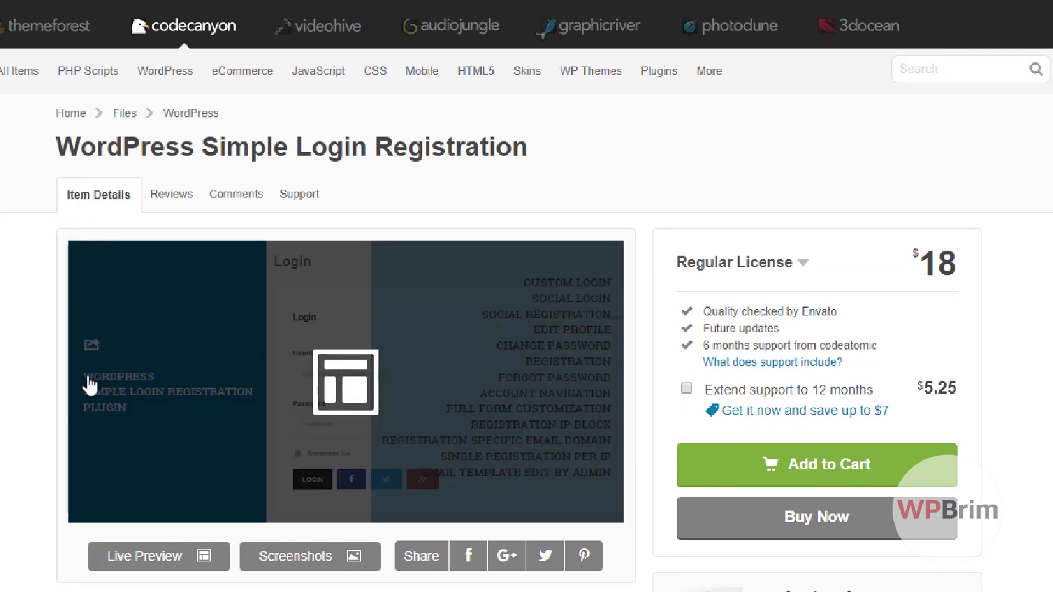
{"action": "scroll", "coordinate": [91, 387], "scroll_direction": "down", "scroll_amount": 10}
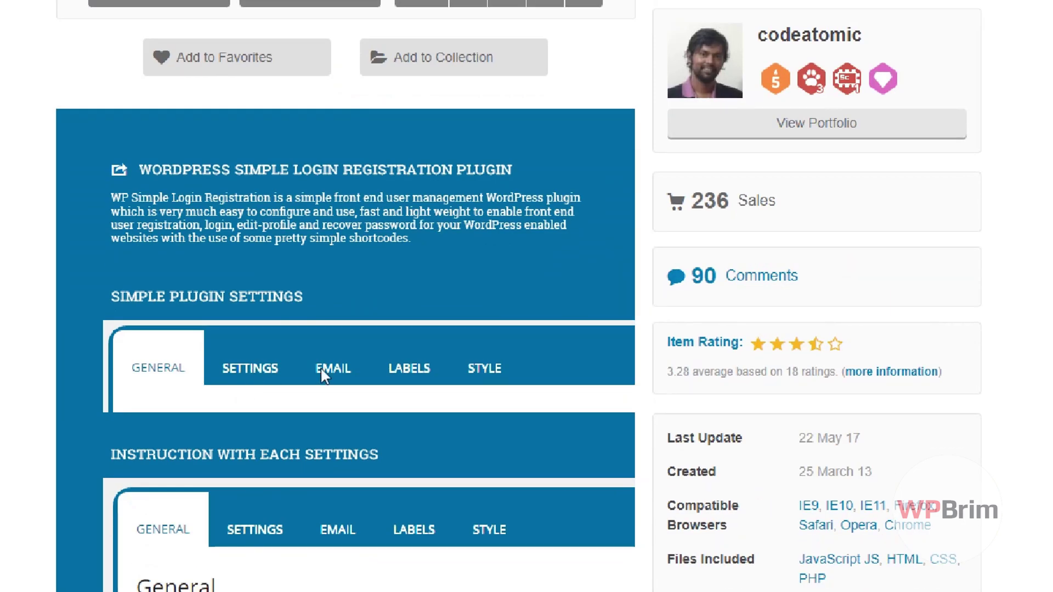
{"action": "scroll", "coordinate": [354, 365], "scroll_direction": "down", "scroll_amount": 20}
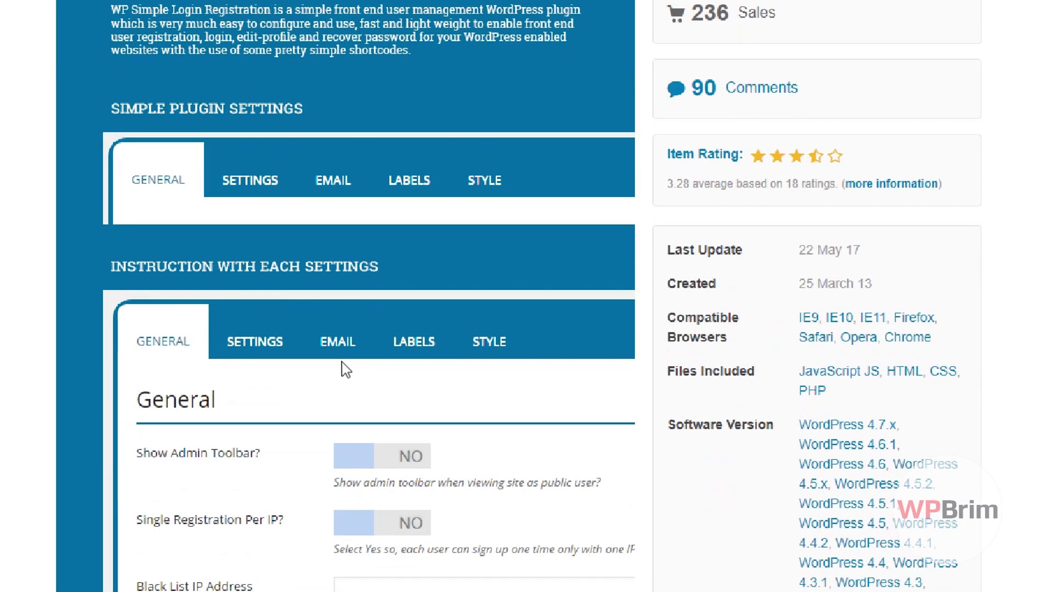
{"action": "scroll", "coordinate": [365, 324], "scroll_direction": "up", "scroll_amount": 3}
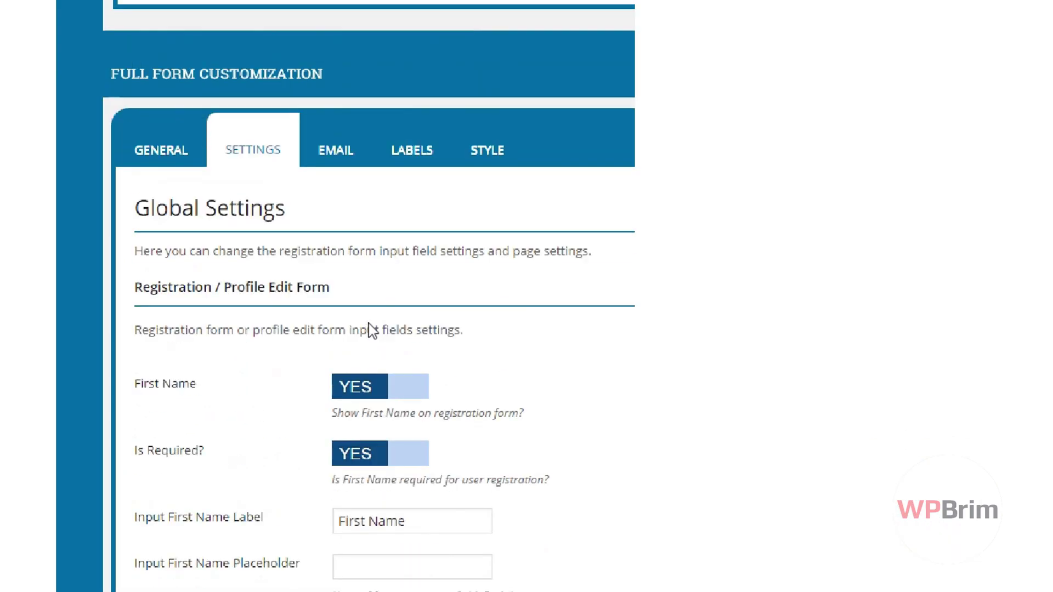
{"action": "scroll", "coordinate": [383, 247], "scroll_direction": "down", "scroll_amount": 20}
{"action": "scroll", "coordinate": [349, 293], "scroll_direction": "down", "scroll_amount": 20}
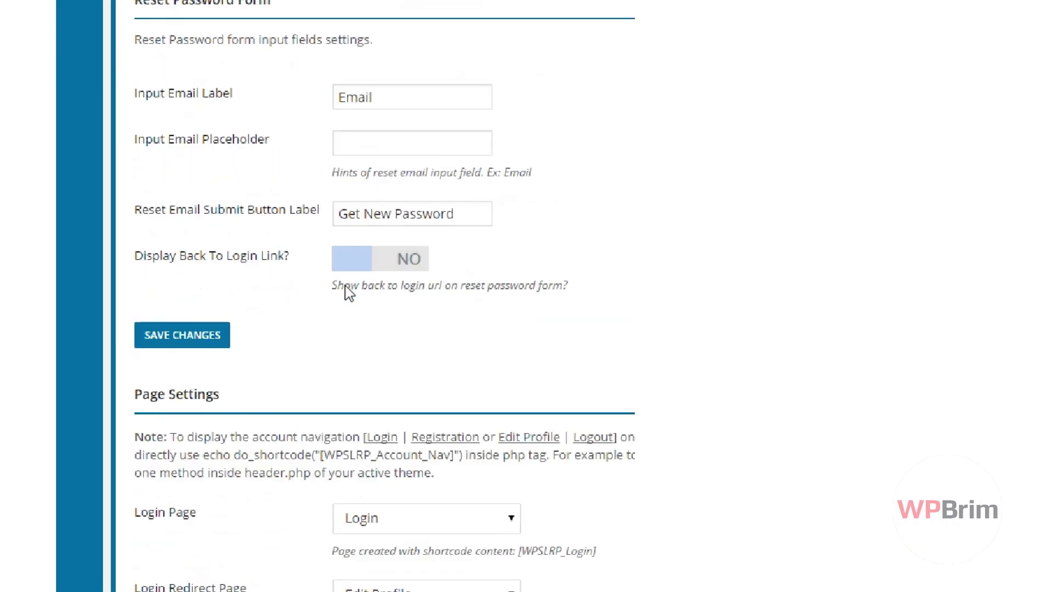
{"action": "scroll", "coordinate": [345, 294], "scroll_direction": "down", "scroll_amount": 5}
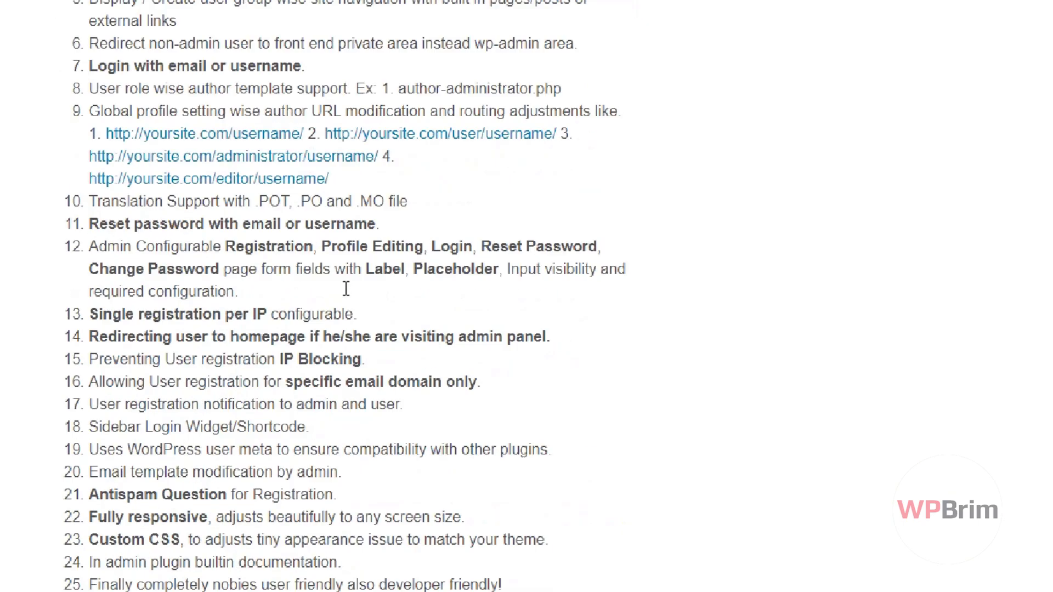
{"action": "scroll", "coordinate": [557, 299], "scroll_direction": "up", "scroll_amount": 20}
{"action": "scroll", "coordinate": [555, 310], "scroll_direction": "up", "scroll_amount": 20}
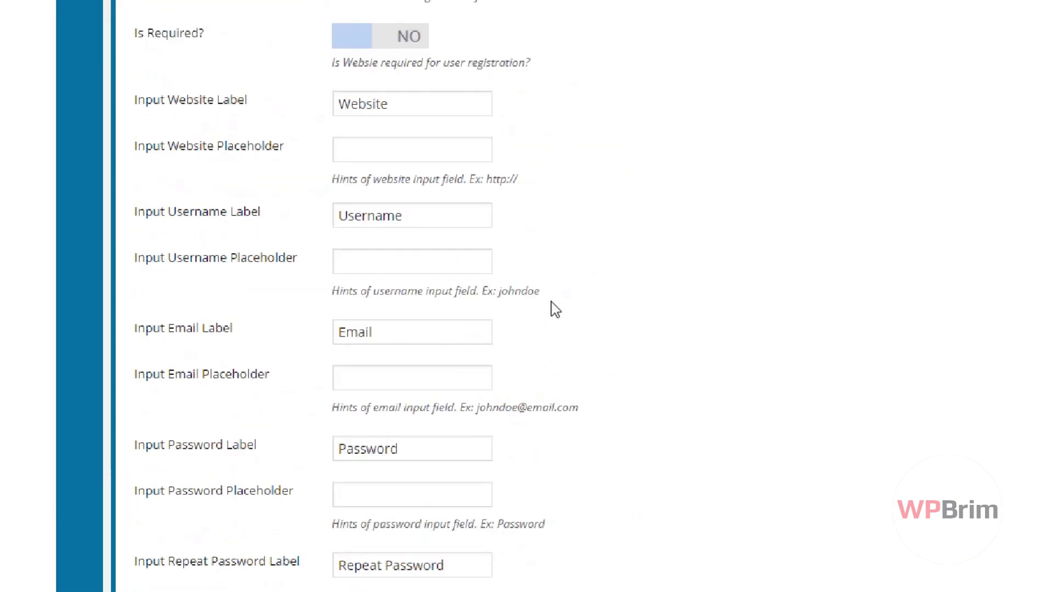
{"action": "scroll", "coordinate": [551, 301], "scroll_direction": "up", "scroll_amount": 10}
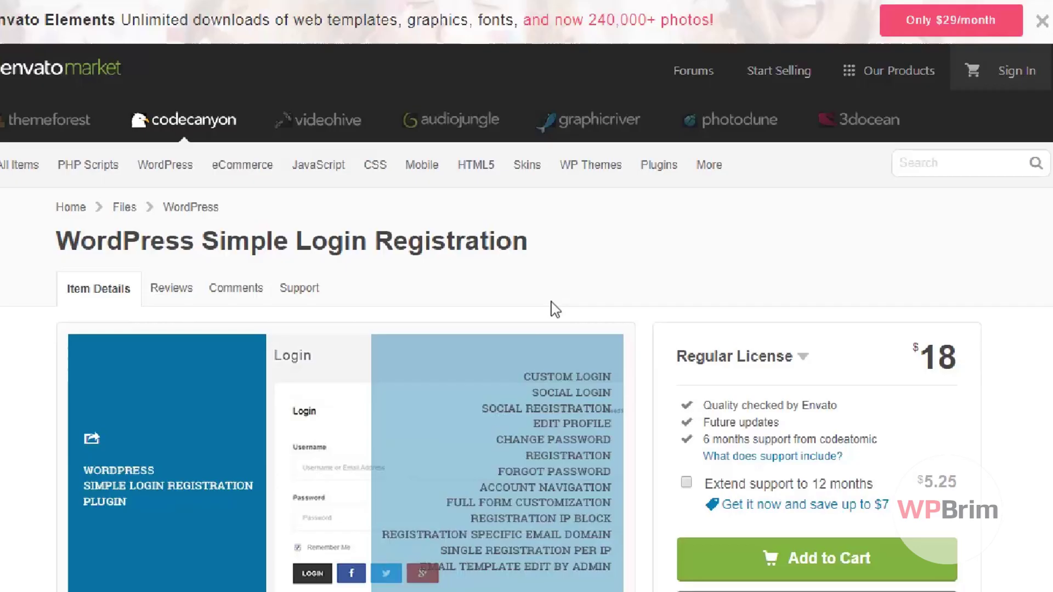